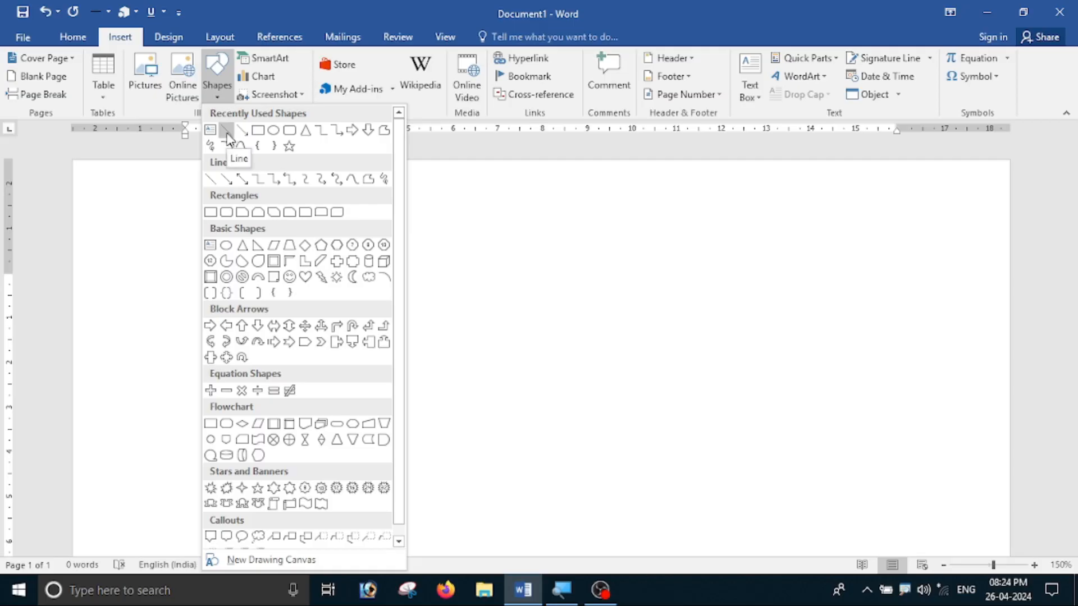
# - Draw a horizontal straight line about 13.6 cm long across the page's text area
pyautogui.click(227, 137)
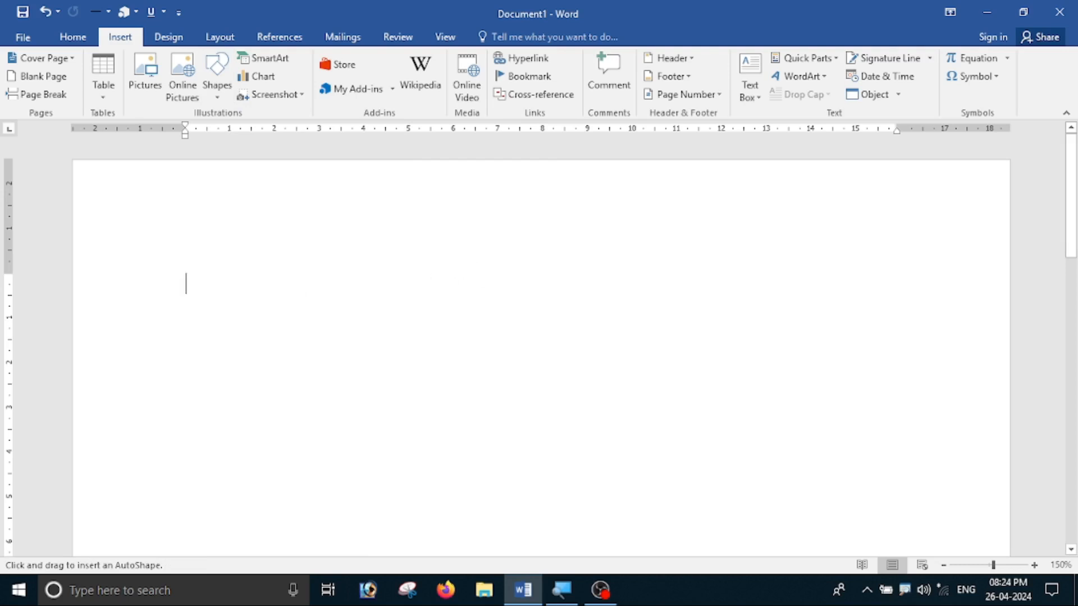
pyautogui.moveTo(197, 280); pyautogui.dragTo(804, 280)
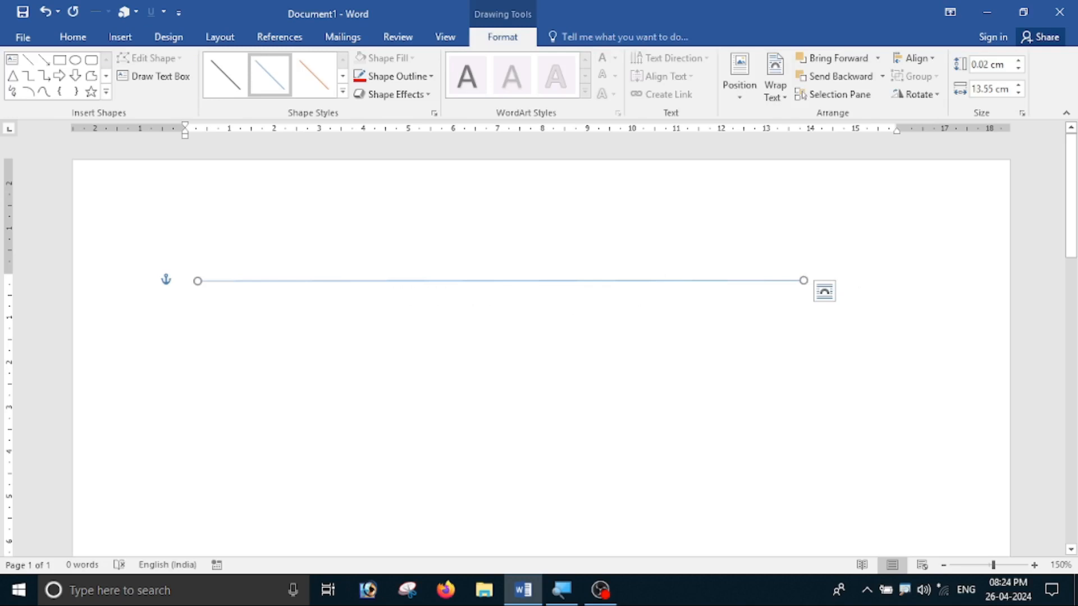
# - Set the line's outline weight to 6 pt and its colour to standard red
pyautogui.scroll(1, 659, 325)
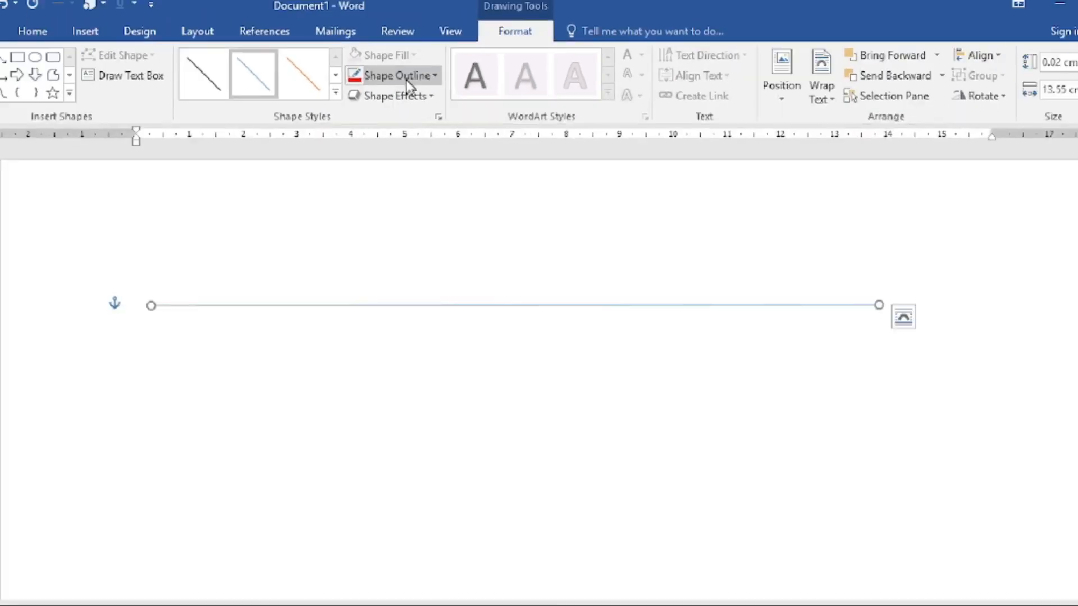
pyautogui.click(408, 83)
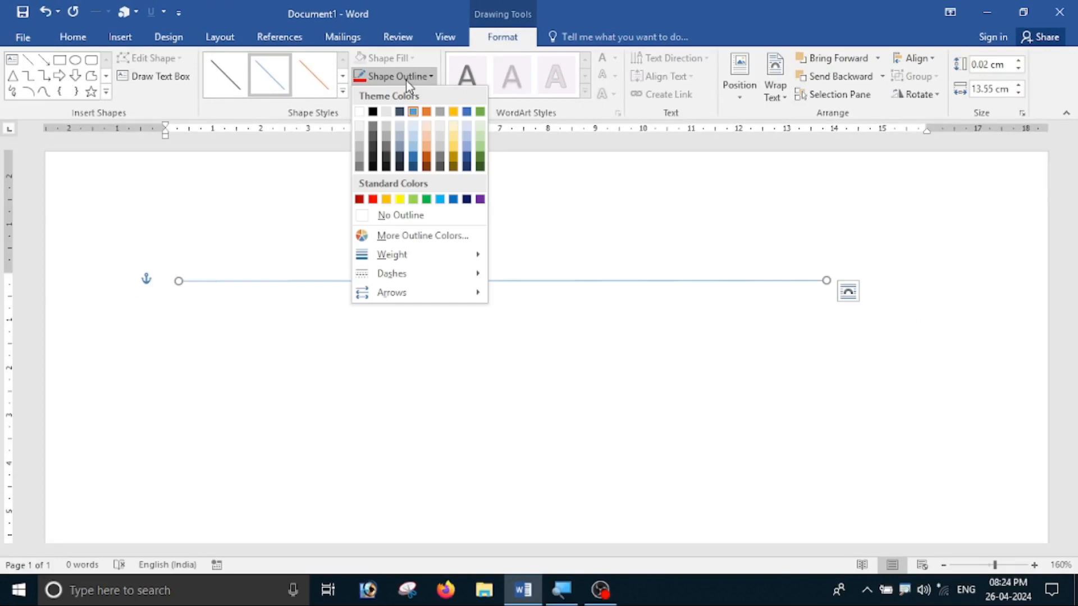
pyautogui.moveTo(402, 256)
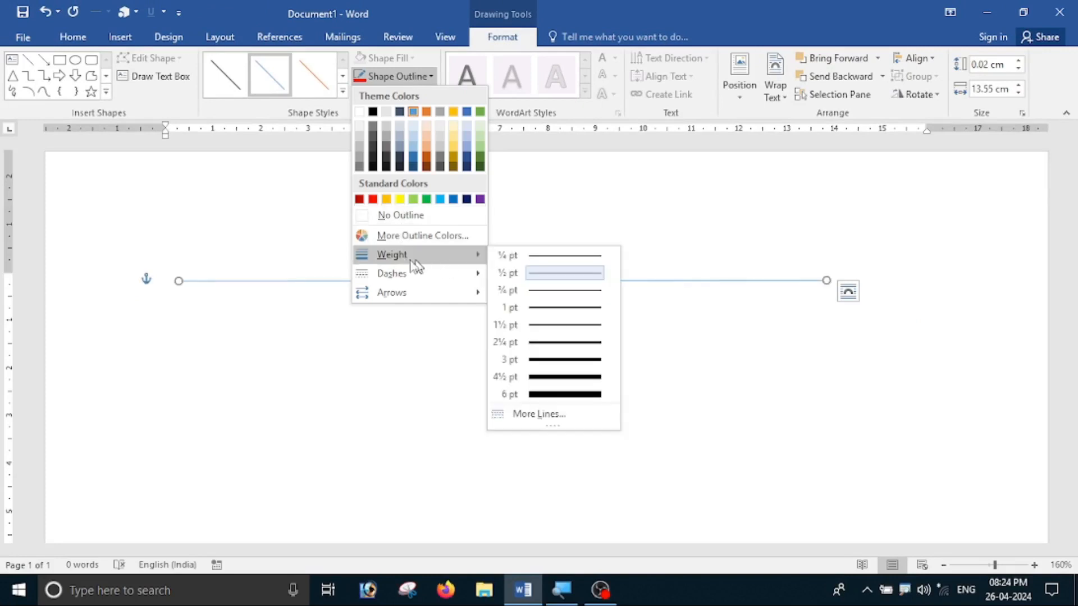
pyautogui.click(557, 393)
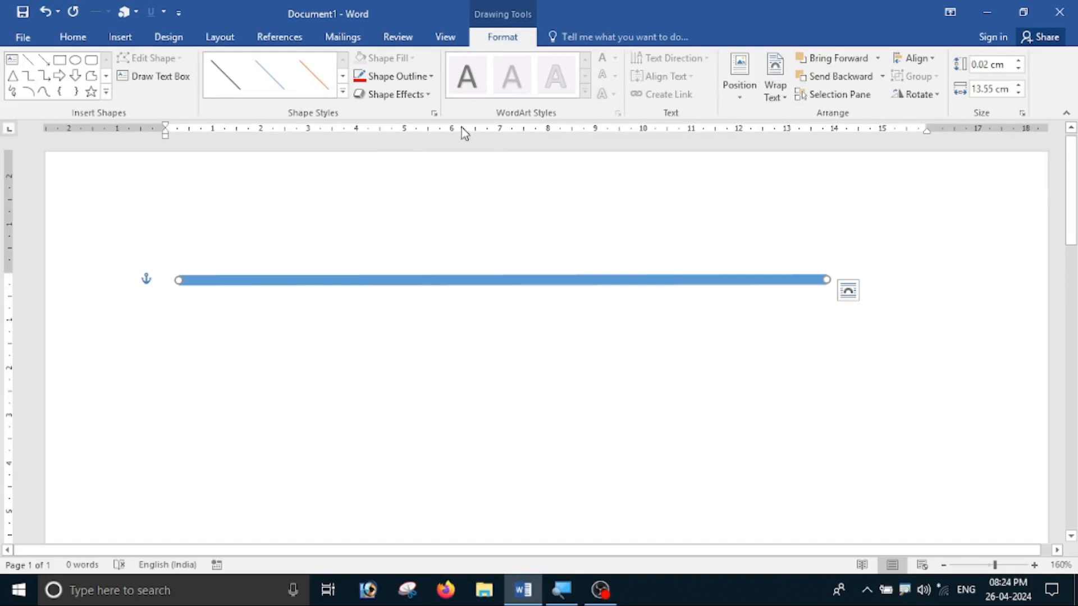
pyautogui.click(400, 75)
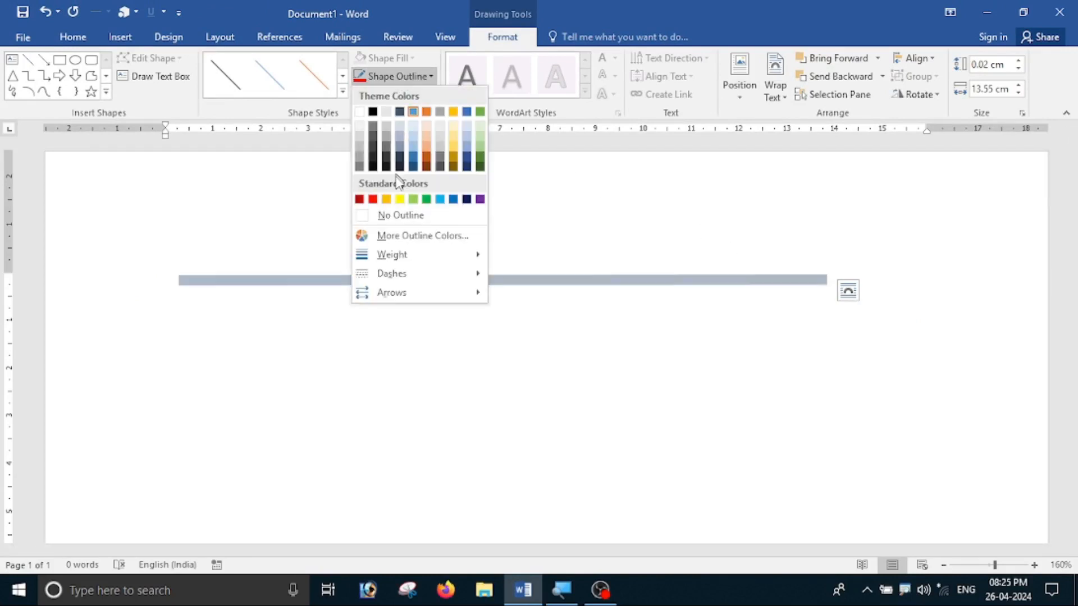
pyautogui.click(374, 200)
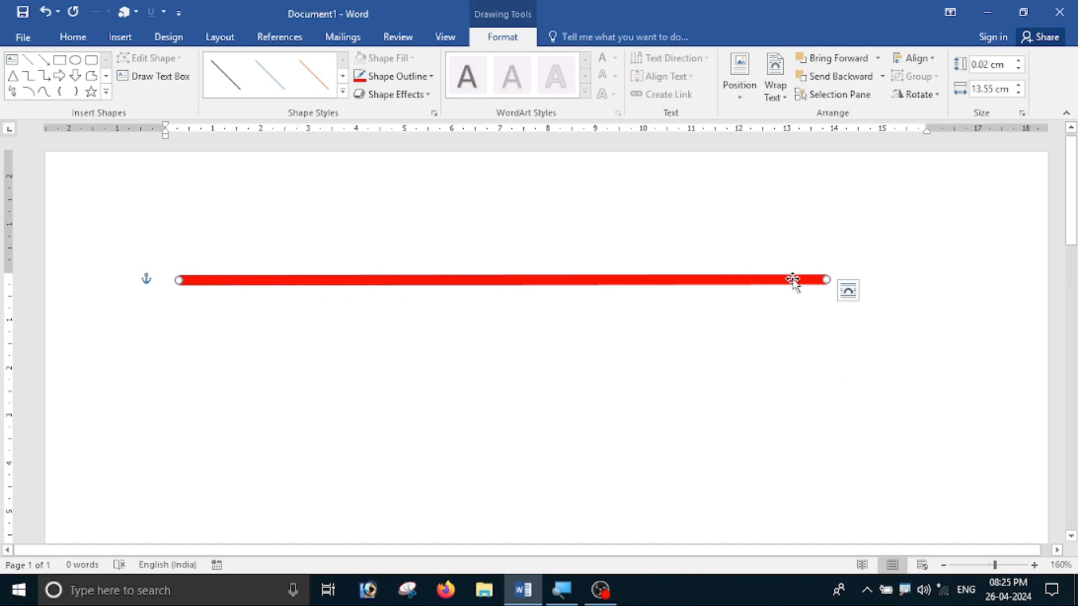
# - Apply an outer shadow offset to the lower right and the thinnest orange glow variation to the line
pyautogui.click(410, 95)
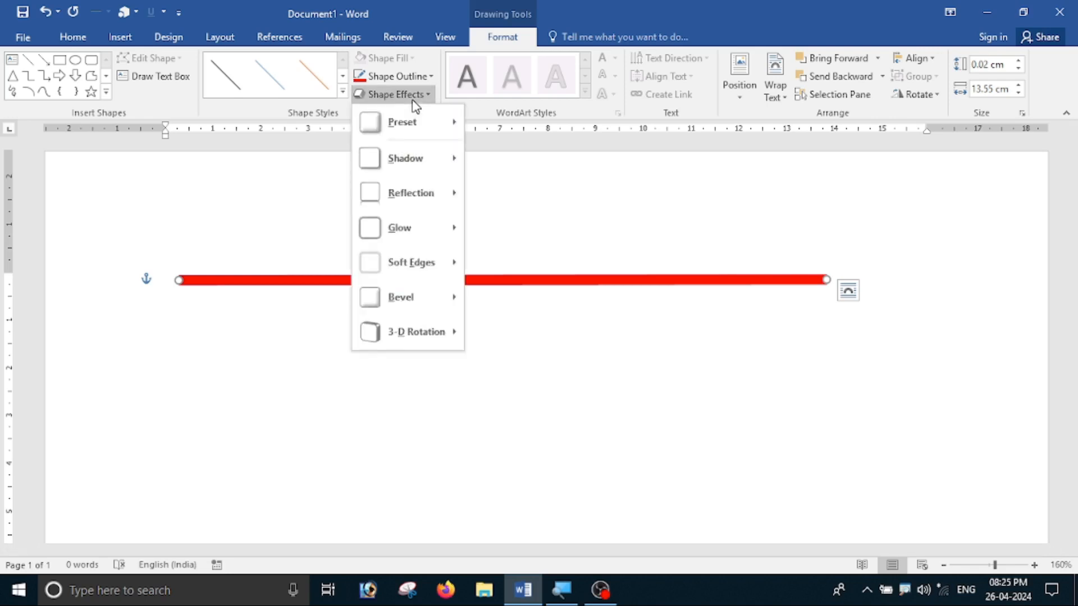
pyautogui.moveTo(424, 166)
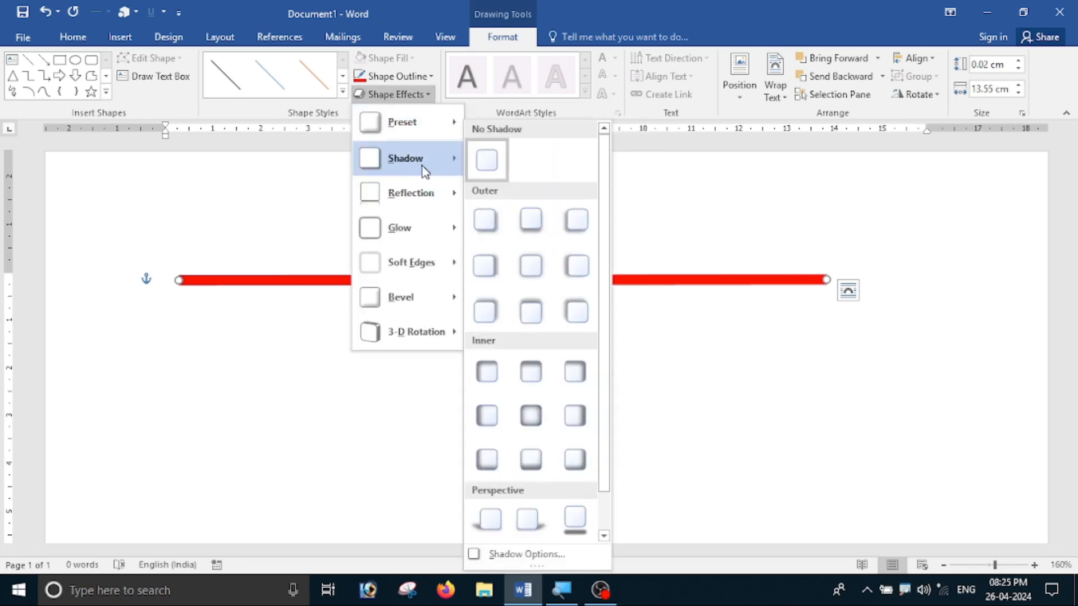
pyautogui.click(500, 227)
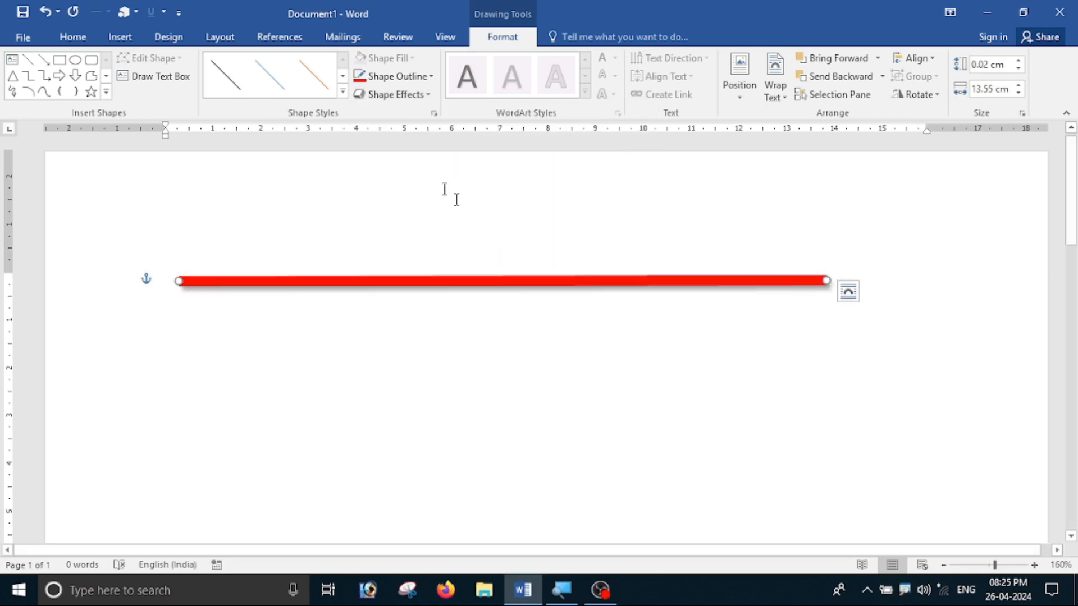
pyautogui.click(411, 96)
pyautogui.moveTo(419, 231)
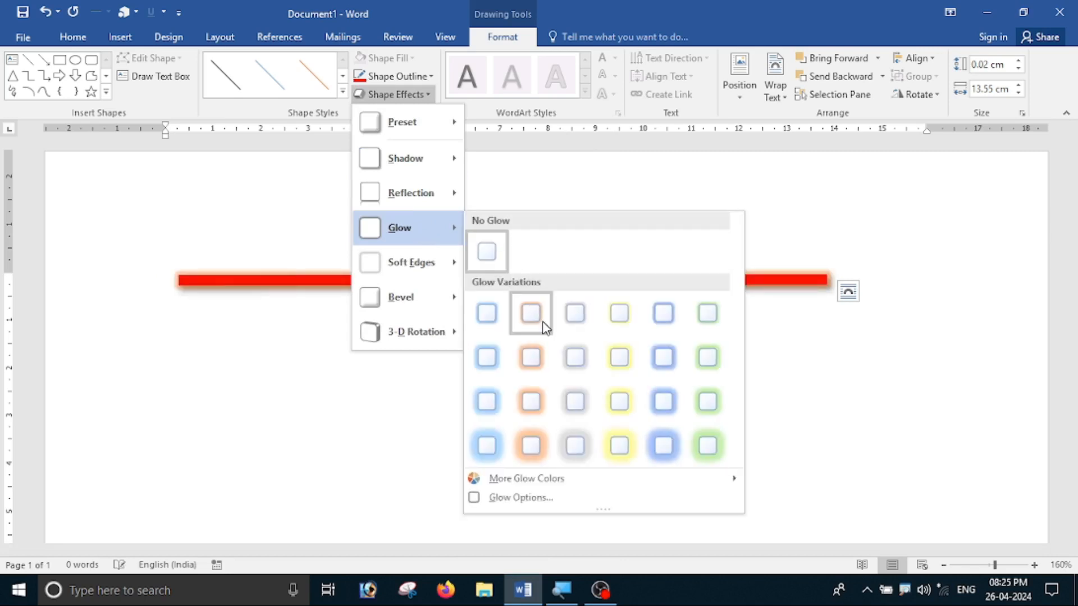
pyautogui.click(531, 312)
# - Add a bevel and a parallel 3-D rotation that slants the red line upward to the right
pyautogui.click(396, 94)
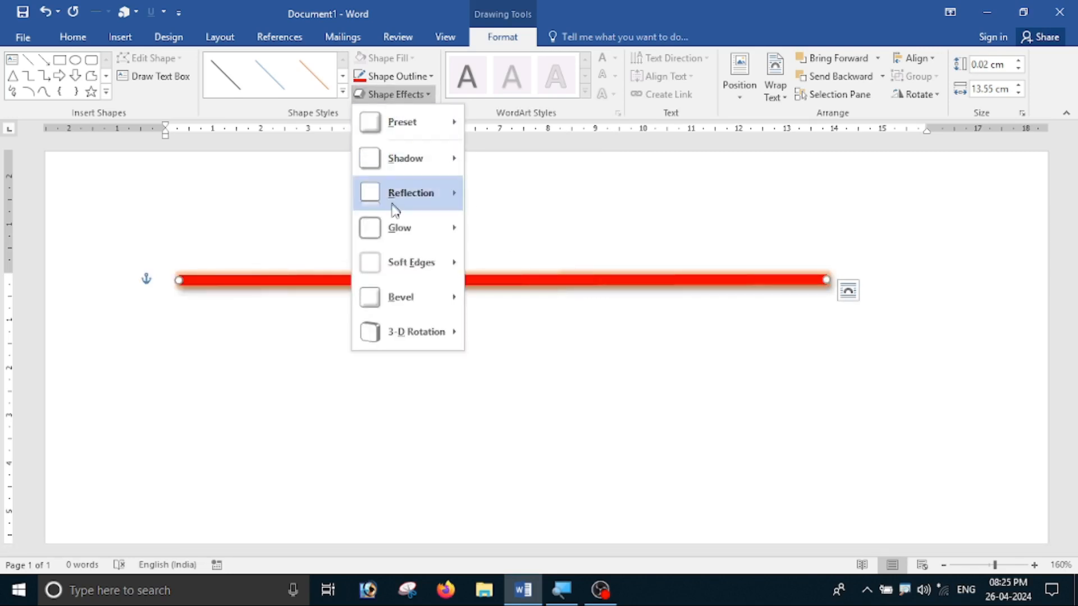
pyautogui.moveTo(410, 292)
pyautogui.click(490, 383)
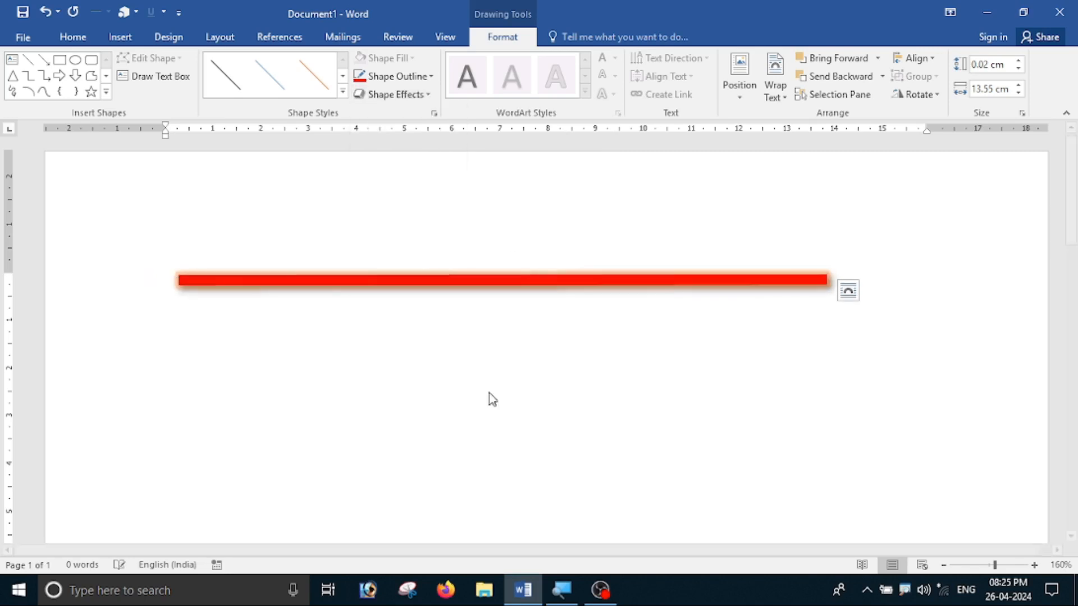
pyautogui.click(387, 95)
pyautogui.moveTo(409, 337)
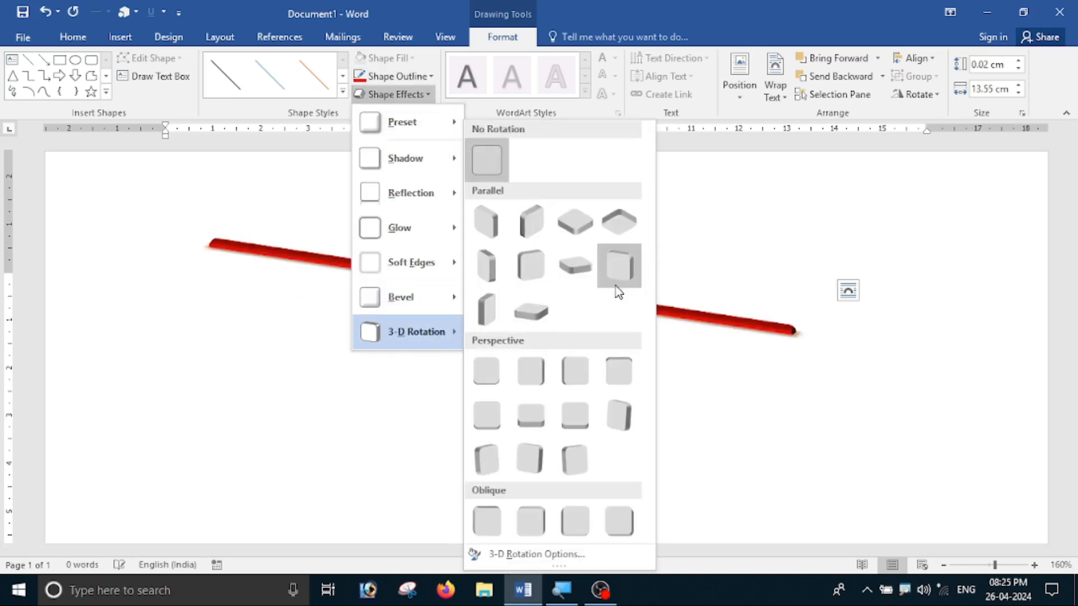
pyautogui.click(582, 283)
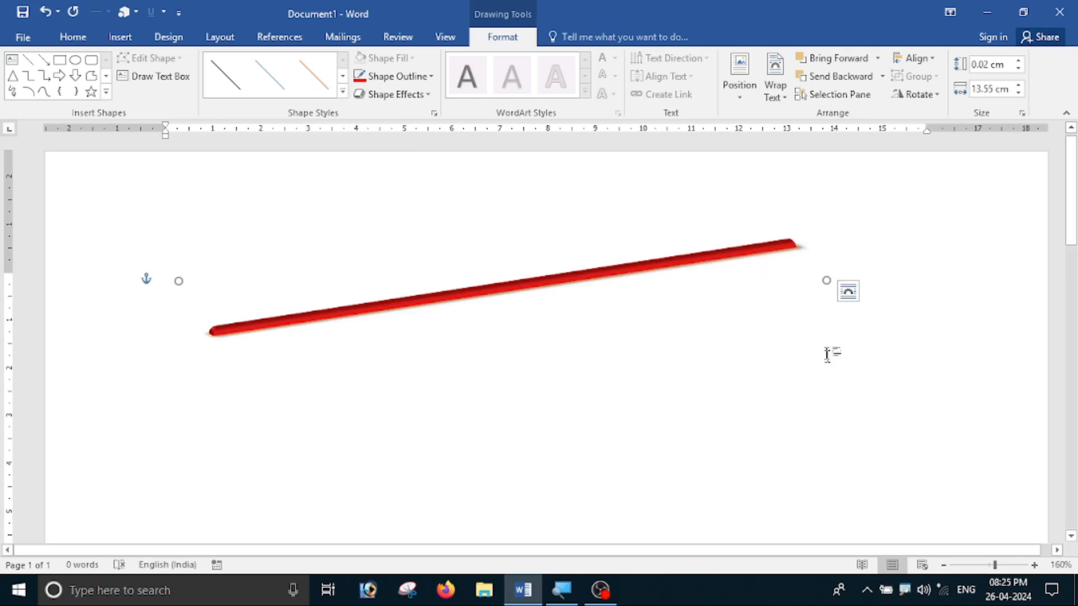
# - Cut the formatted red line out of the document
pyautogui.rightClick(768, 250)
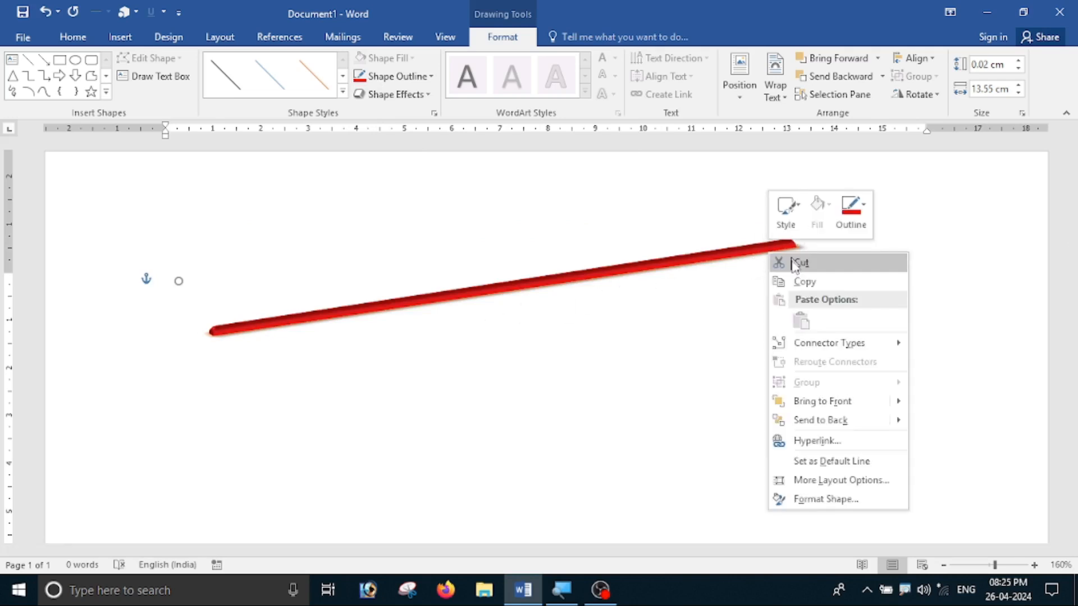
pyautogui.click(795, 264)
# - Draw a rectangle about 6.9 cm wide and 4.1 cm high in the upper right part of the page
pyautogui.click(128, 39)
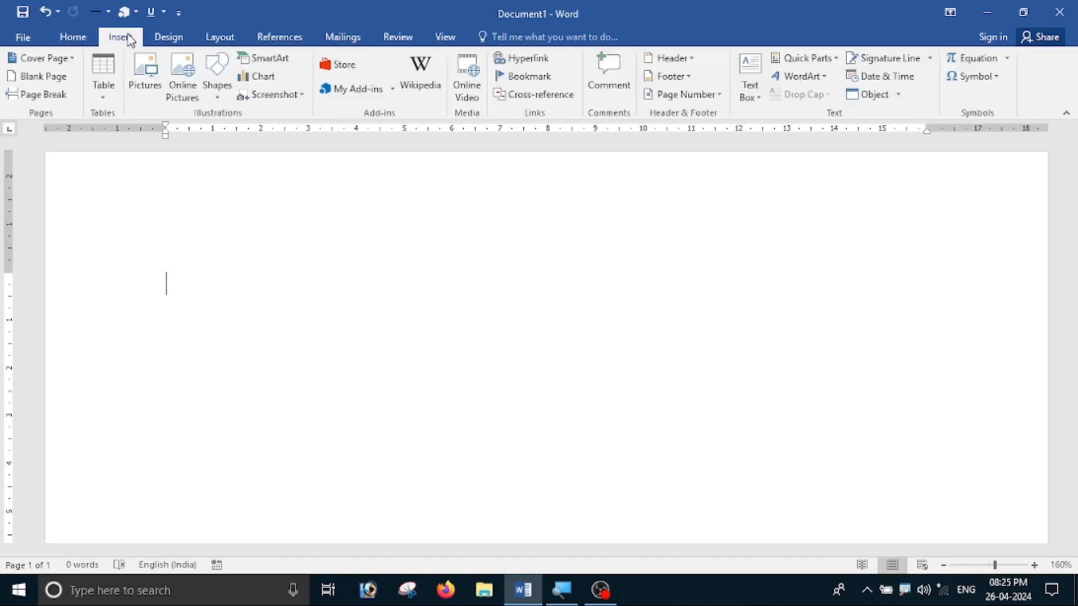
pyautogui.click(217, 102)
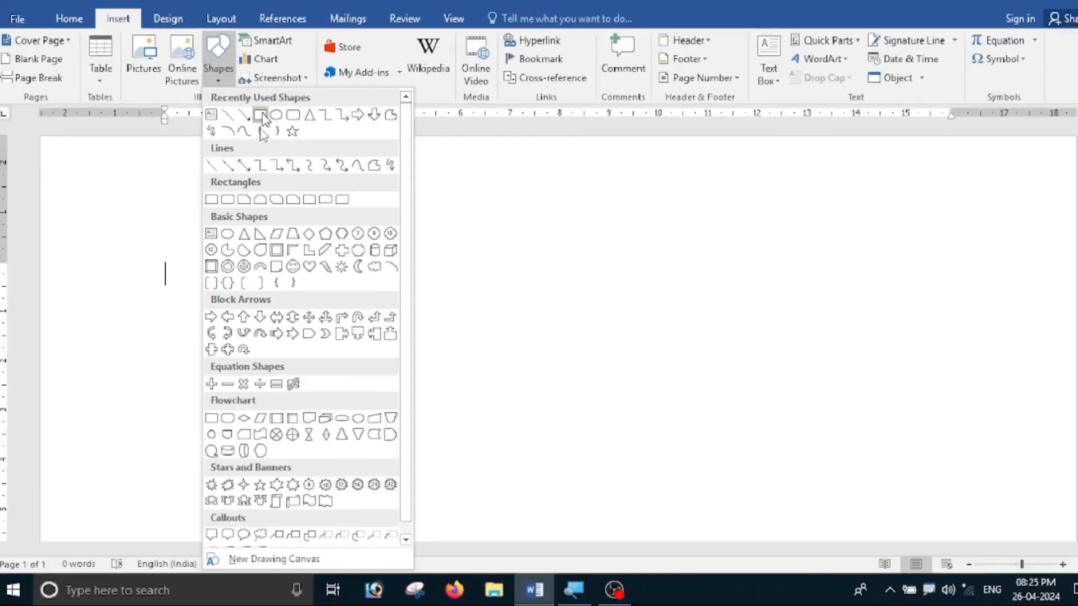
pyautogui.click(258, 108)
pyautogui.moveTo(596, 207)
pyautogui.mouseDown()
pyautogui.moveTo(719, 351)
pyautogui.moveTo(936, 339)
pyautogui.moveTo(947, 381)
pyautogui.moveTo(924, 402)
pyautogui.mouseUp()
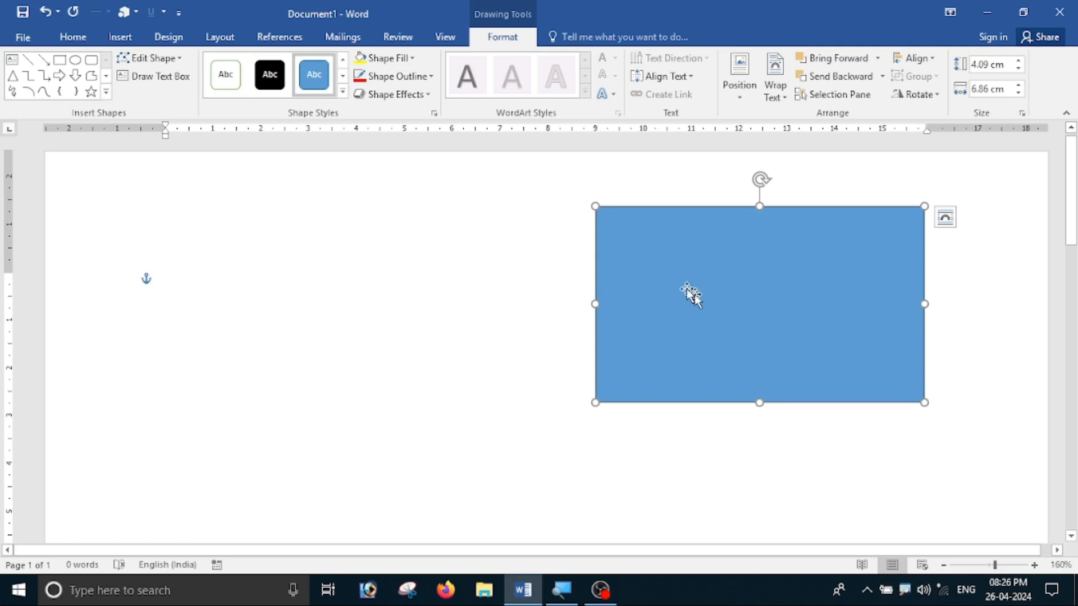
# - Edit the rectangle's points, using the upper-left corner's two handles to curve the left and top edges inward
pyautogui.click(173, 63)
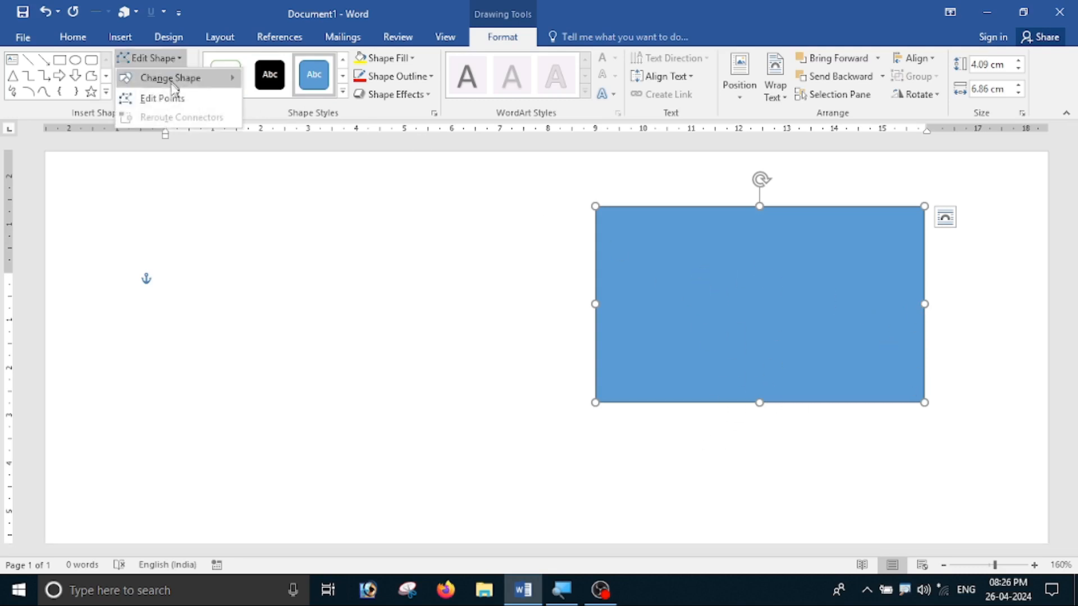
pyautogui.click(163, 100)
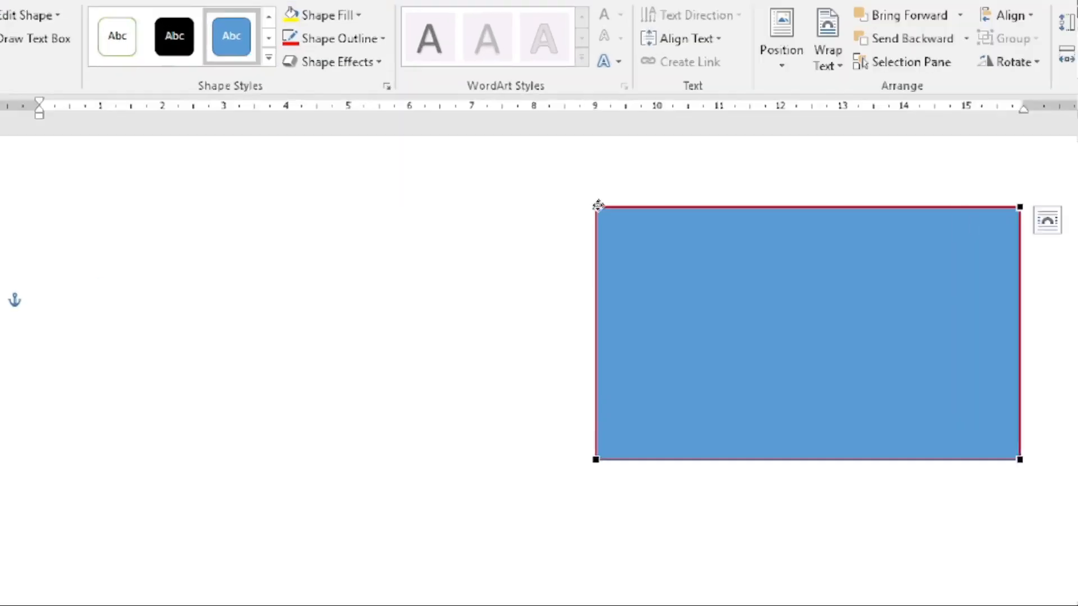
pyautogui.click(594, 208)
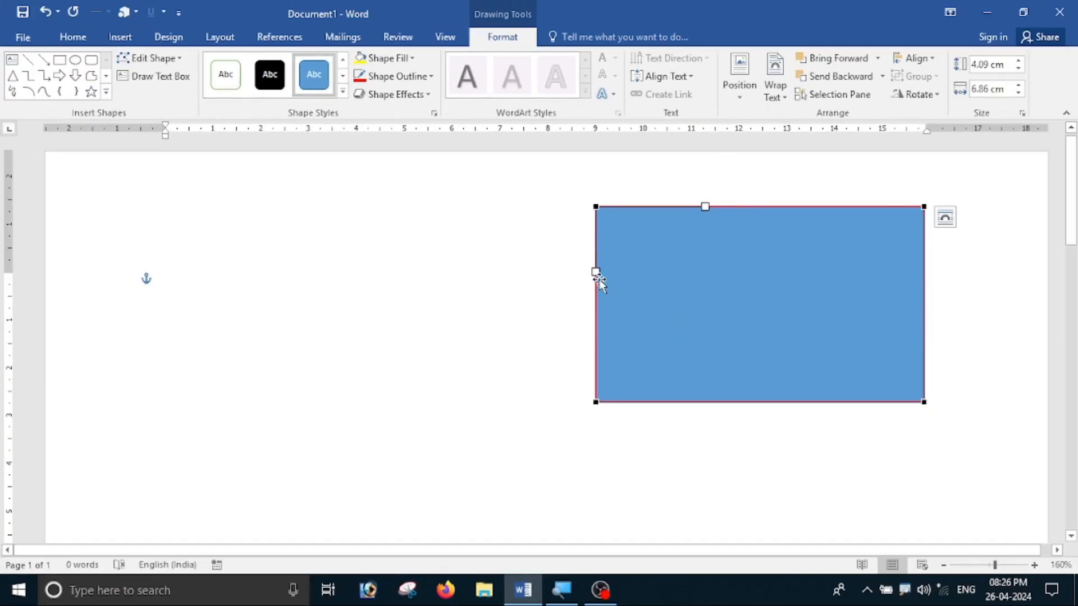
pyautogui.moveTo(596, 272); pyautogui.dragTo(684, 285)
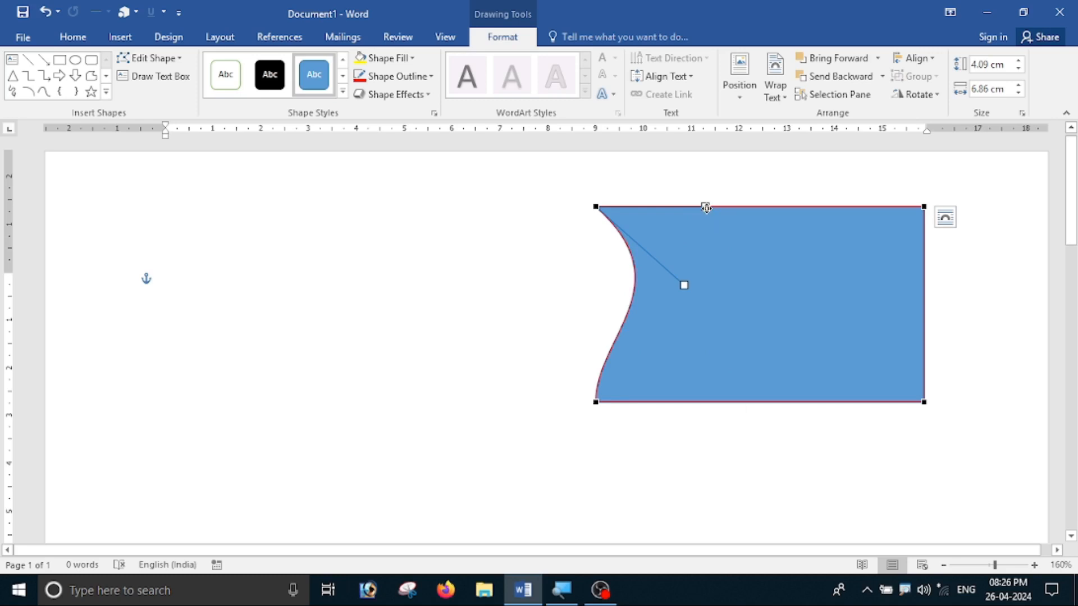
pyautogui.moveTo(705, 208); pyautogui.dragTo(699, 274)
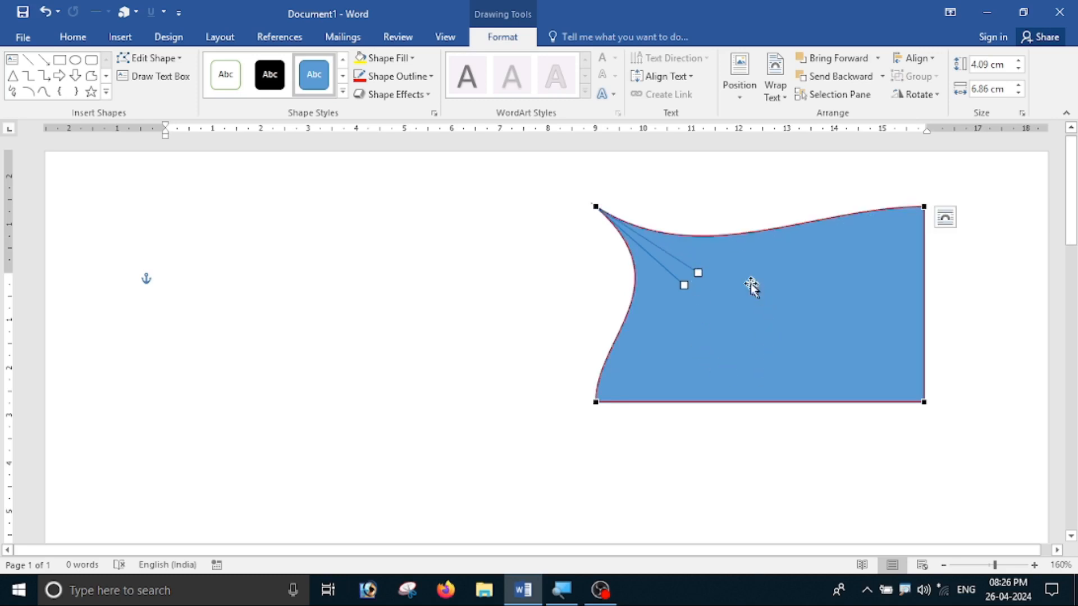
pyautogui.click(609, 509)
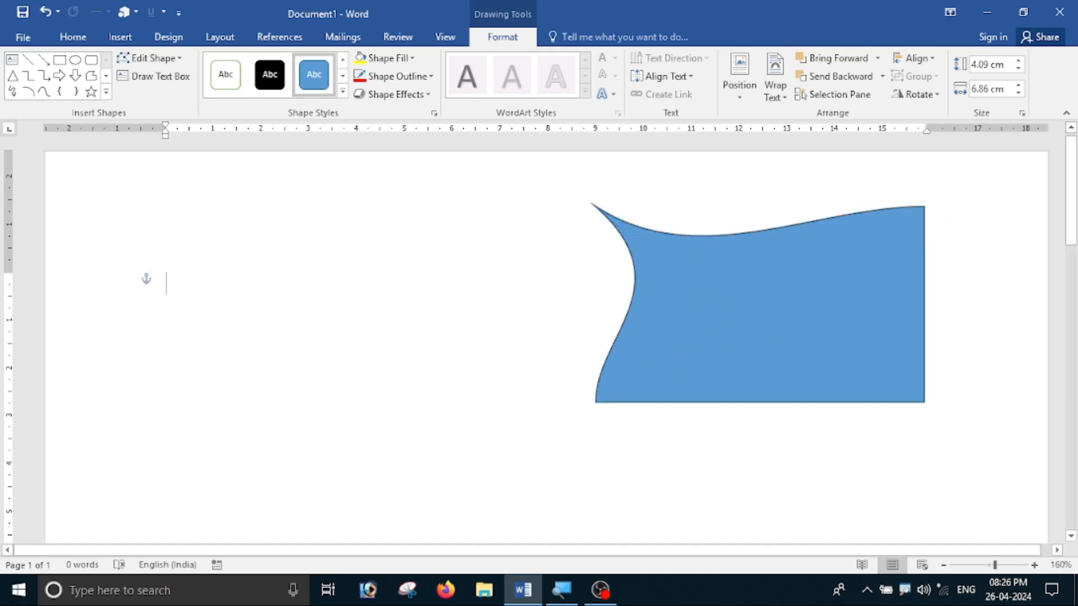
# - Apply the intense-effect blue Accent 5 theme style to the curved shape and fill it with standard red
pyautogui.click(895, 364)
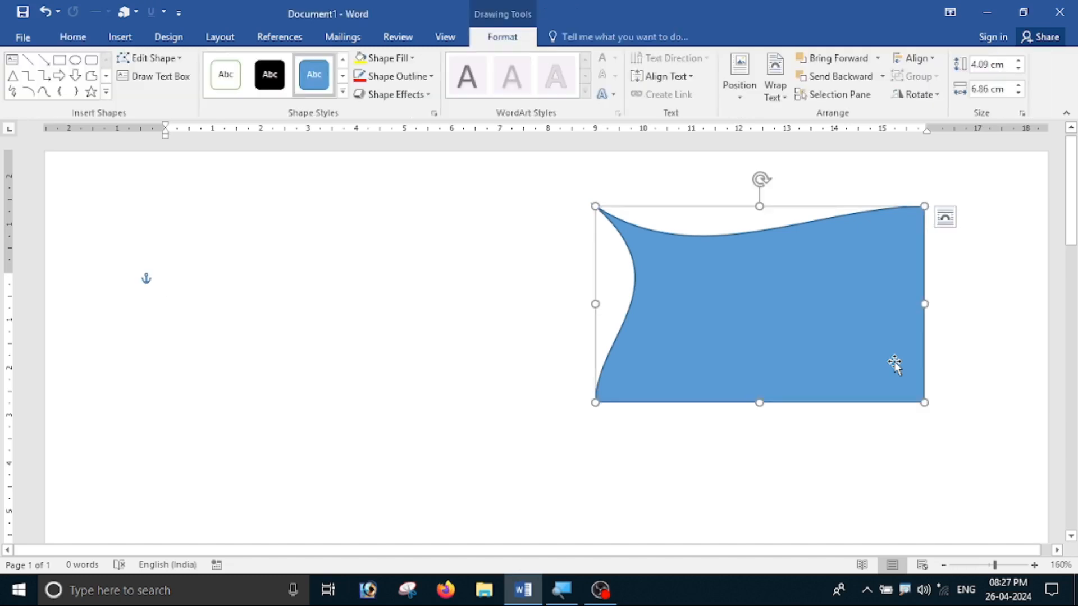
pyautogui.click(343, 93)
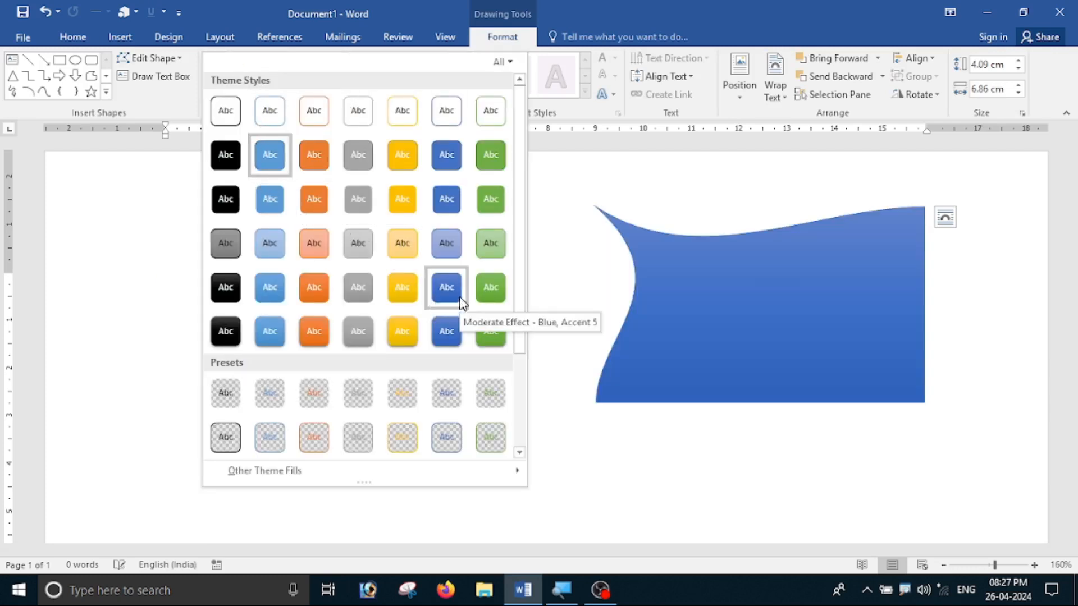
pyautogui.click(445, 333)
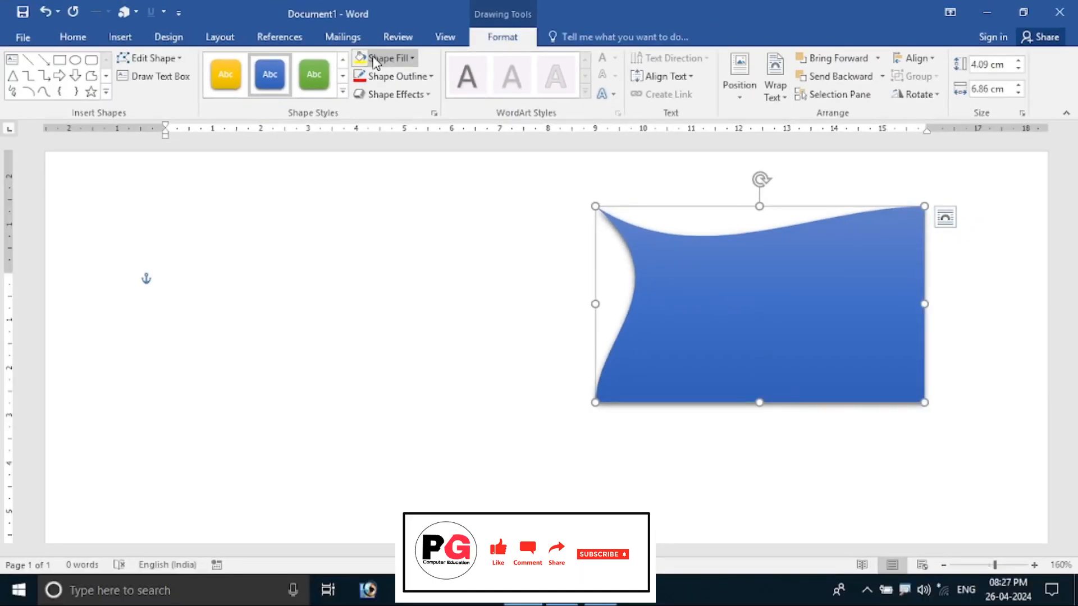
pyautogui.click(375, 61)
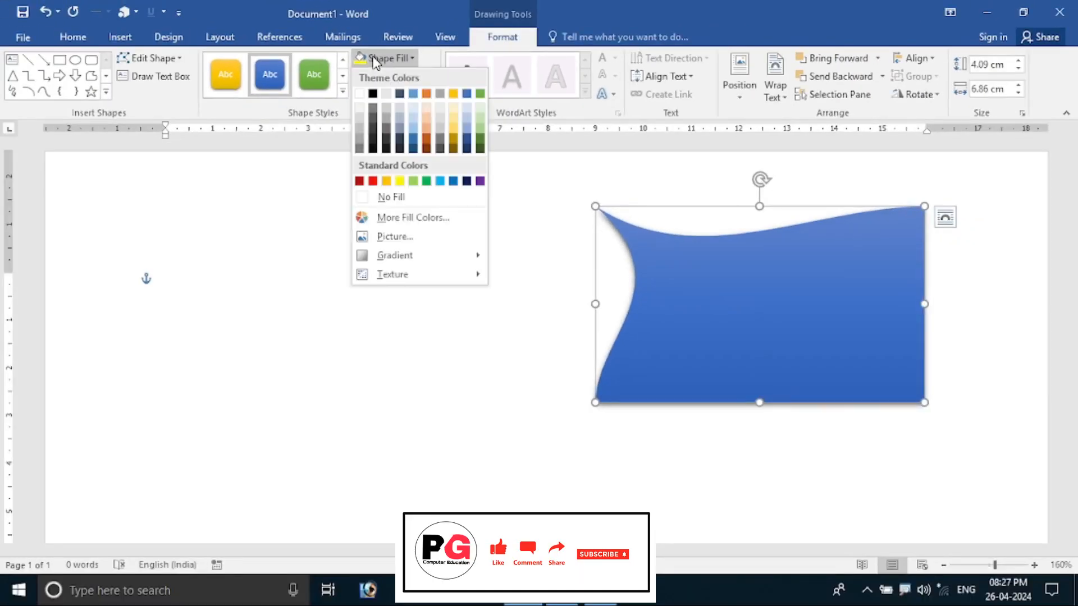
pyautogui.click(372, 181)
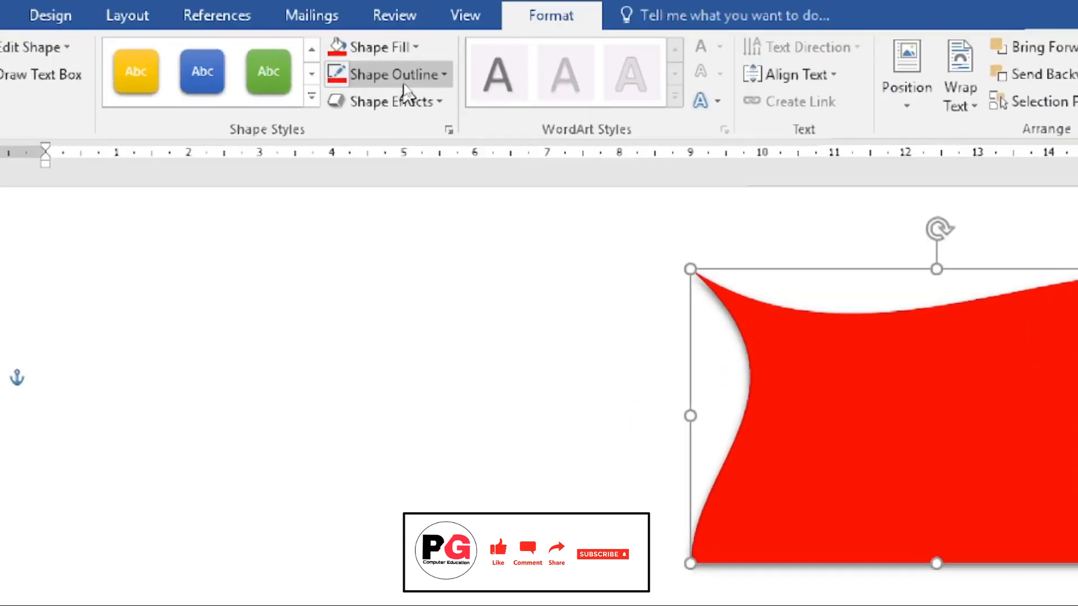
# - Give the red shape a standard yellow outline with a weight of 2¼ pt
pyautogui.click(405, 85)
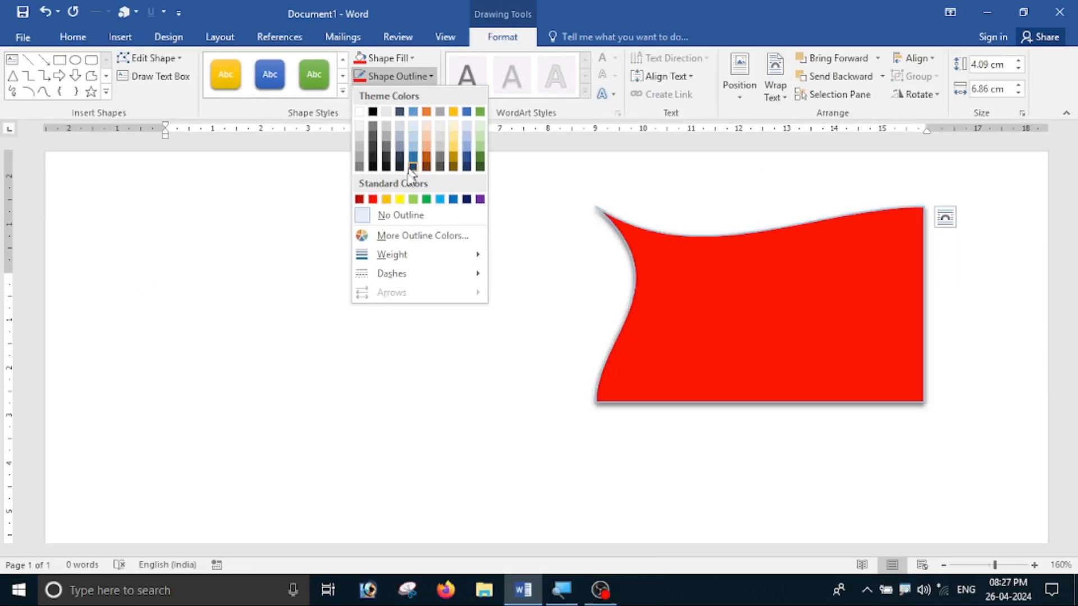
pyautogui.click(400, 199)
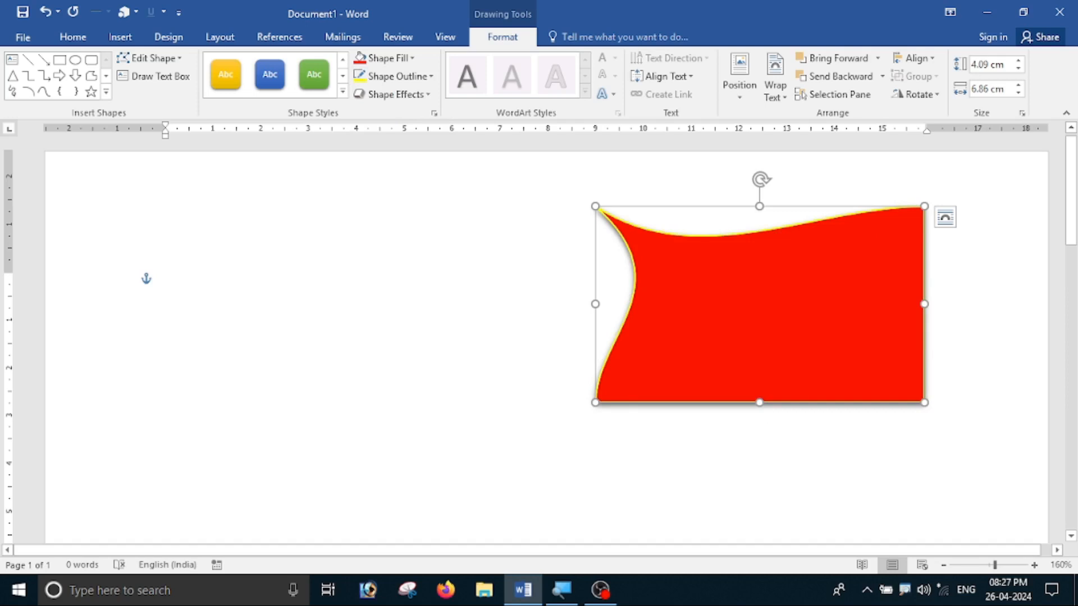
pyautogui.click(378, 78)
pyautogui.moveTo(410, 258)
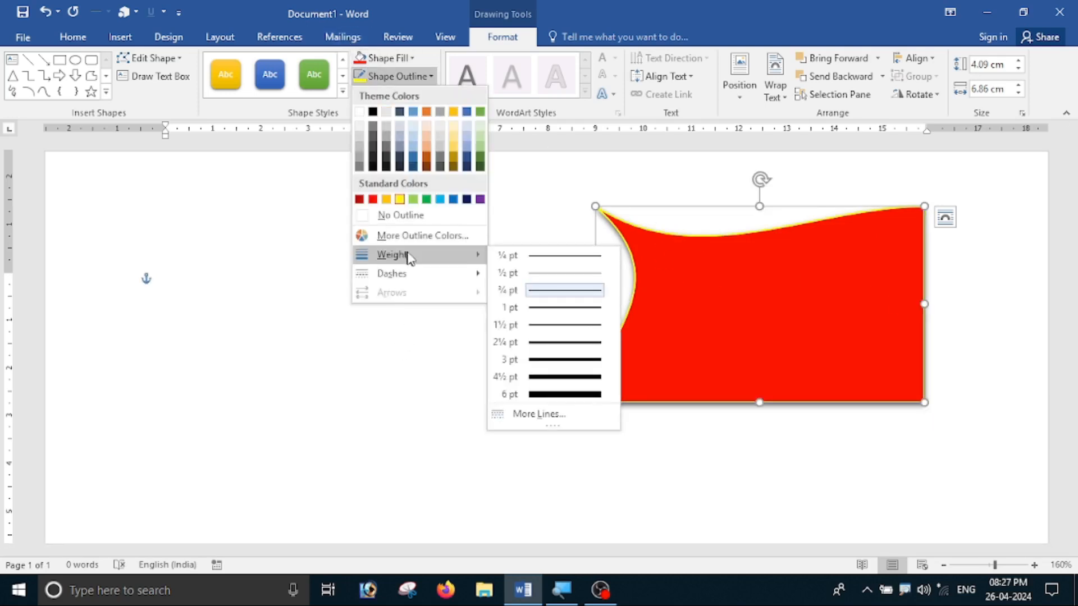
pyautogui.click(557, 343)
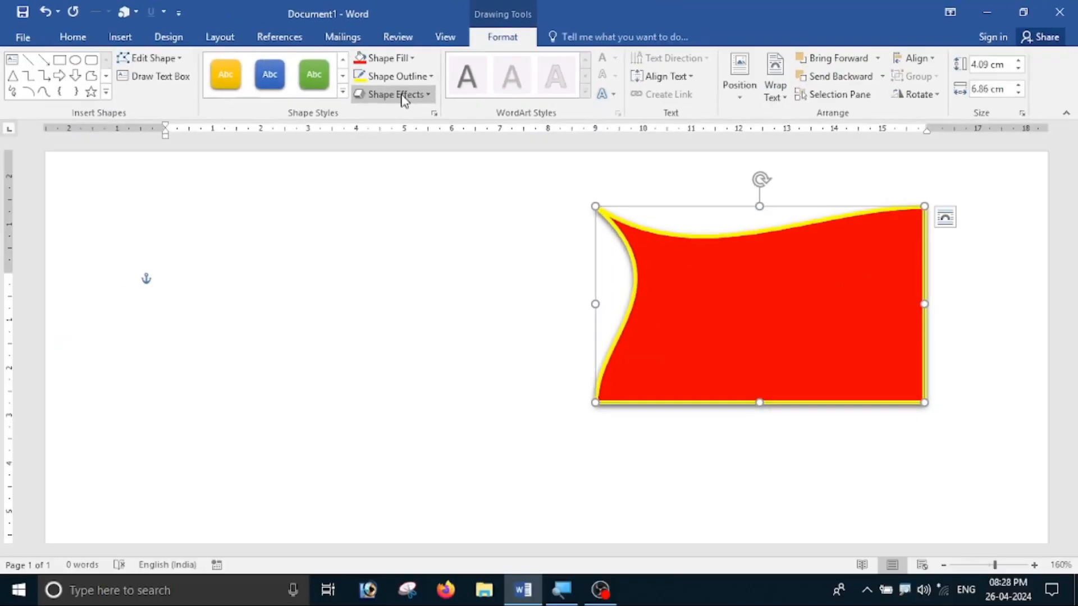
# - Apply the second preset effect in the first row to the red shape and give it a centred outer shadow
pyautogui.click(403, 96)
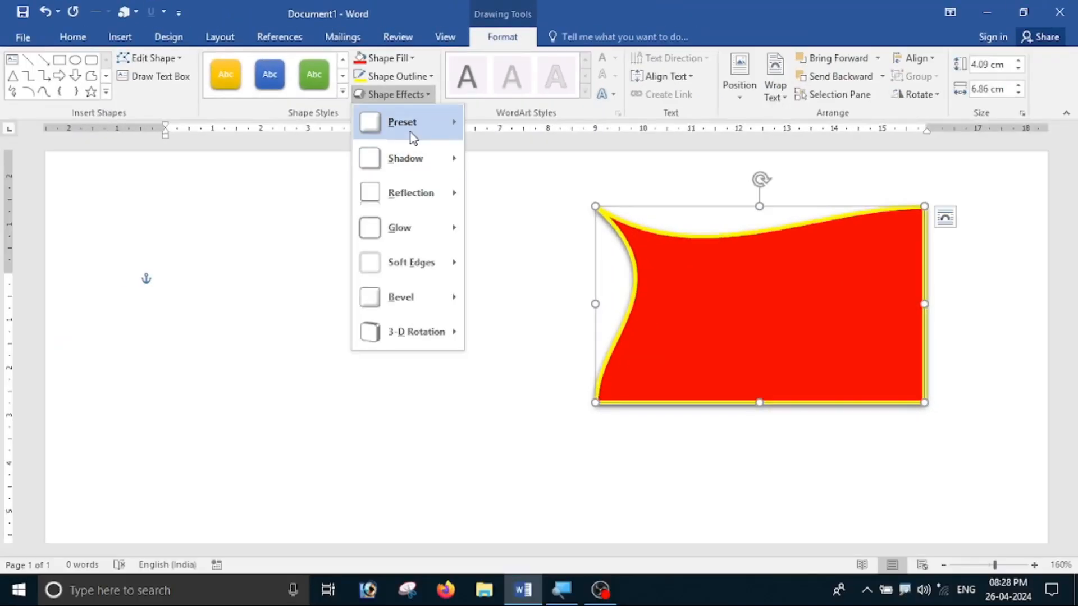
pyautogui.moveTo(410, 137)
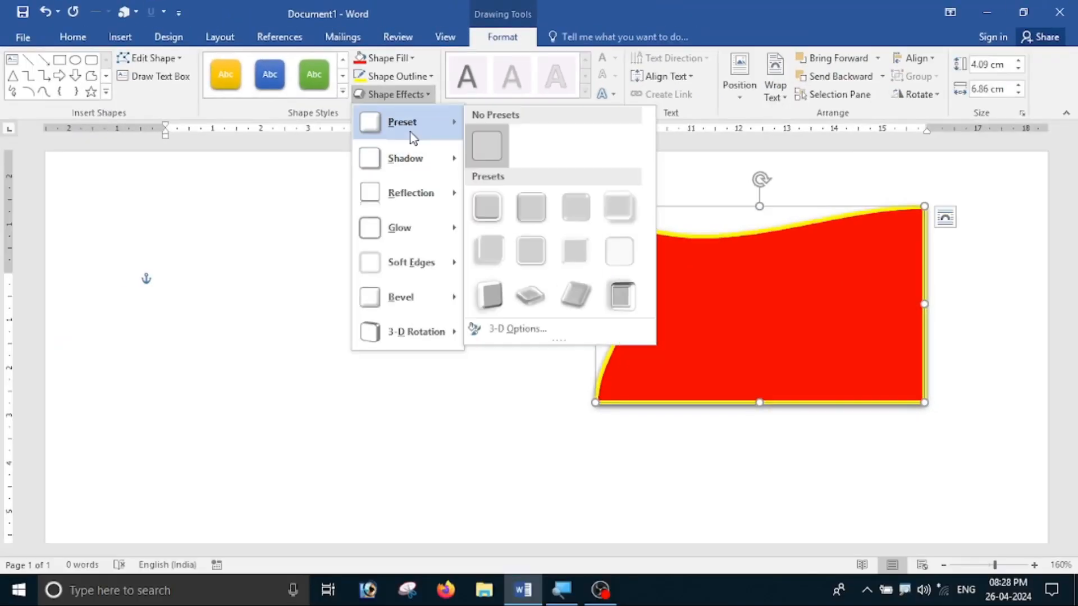
pyautogui.click(530, 223)
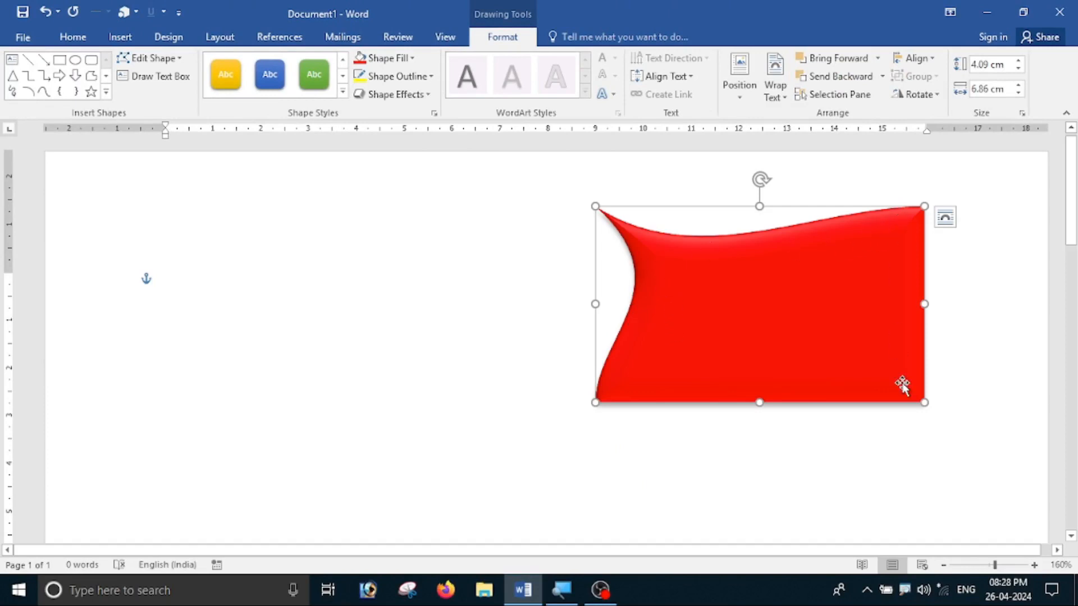
pyautogui.click(396, 95)
pyautogui.moveTo(417, 164)
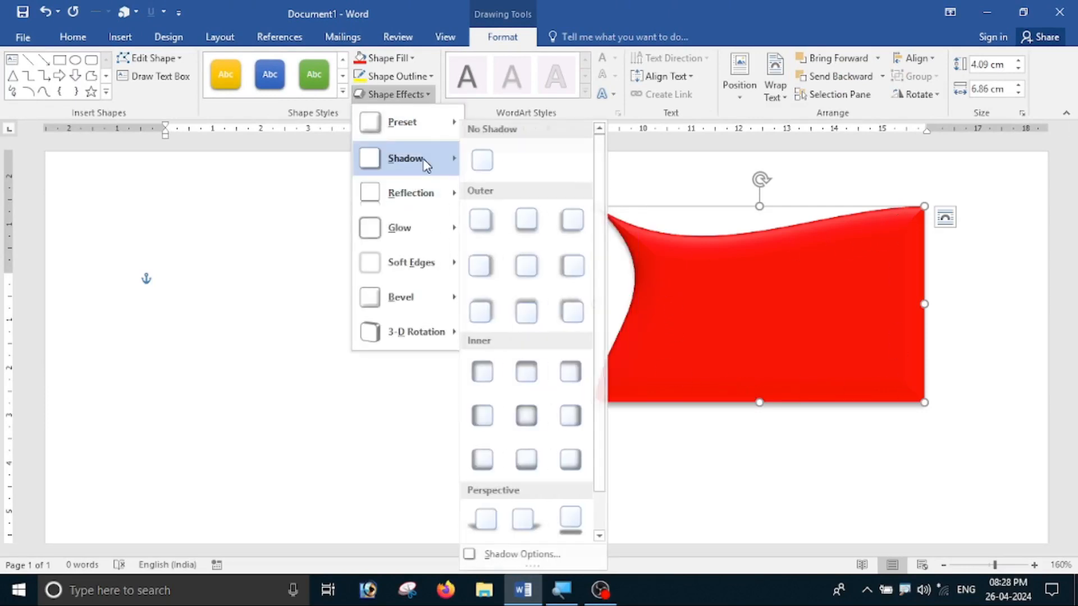
pyautogui.click(522, 274)
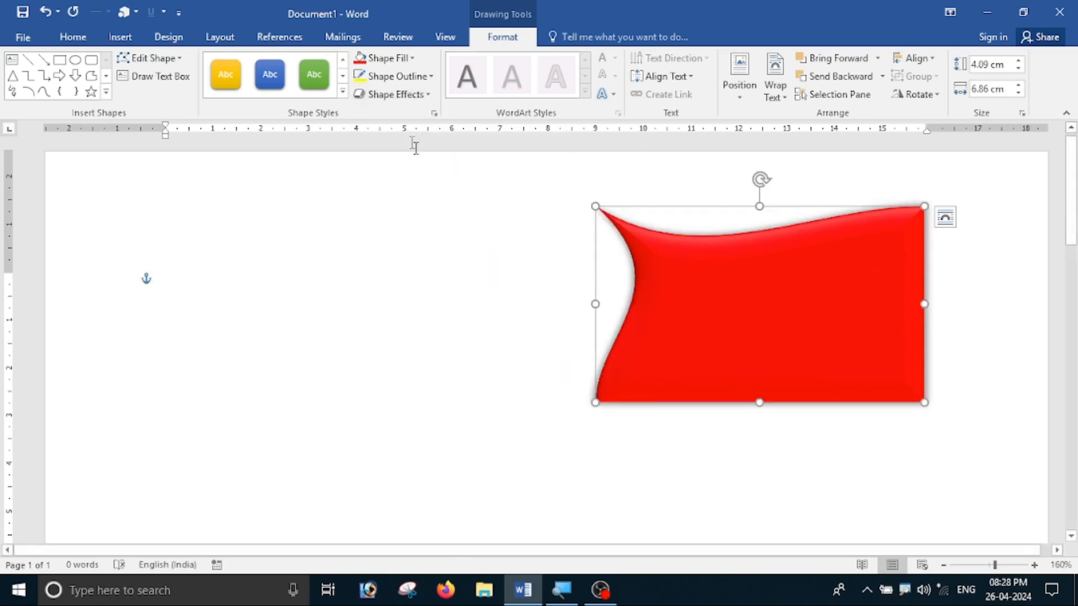
# - Add the smallest yellow glow variation and the first bevel style (Circle) to the red shape
pyautogui.click(393, 94)
pyautogui.moveTo(409, 231)
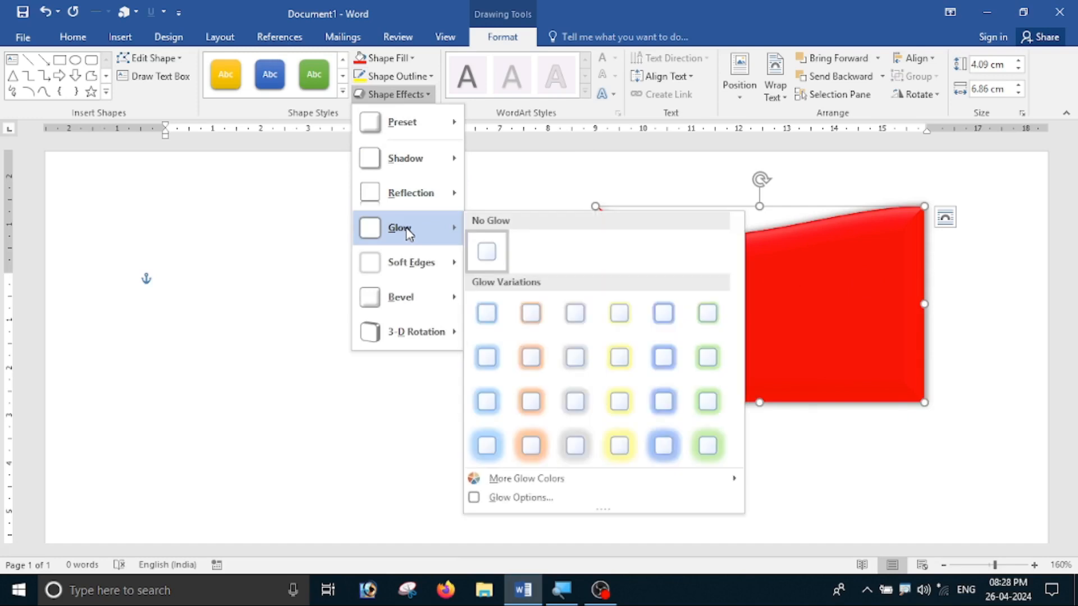
pyautogui.click(611, 315)
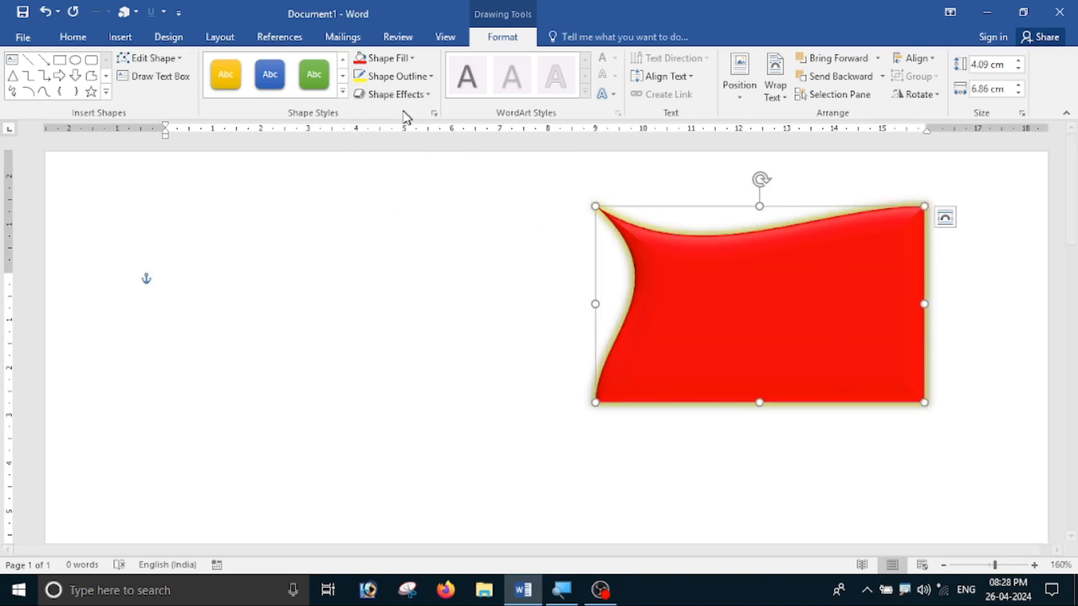
pyautogui.click(393, 95)
pyautogui.moveTo(400, 294)
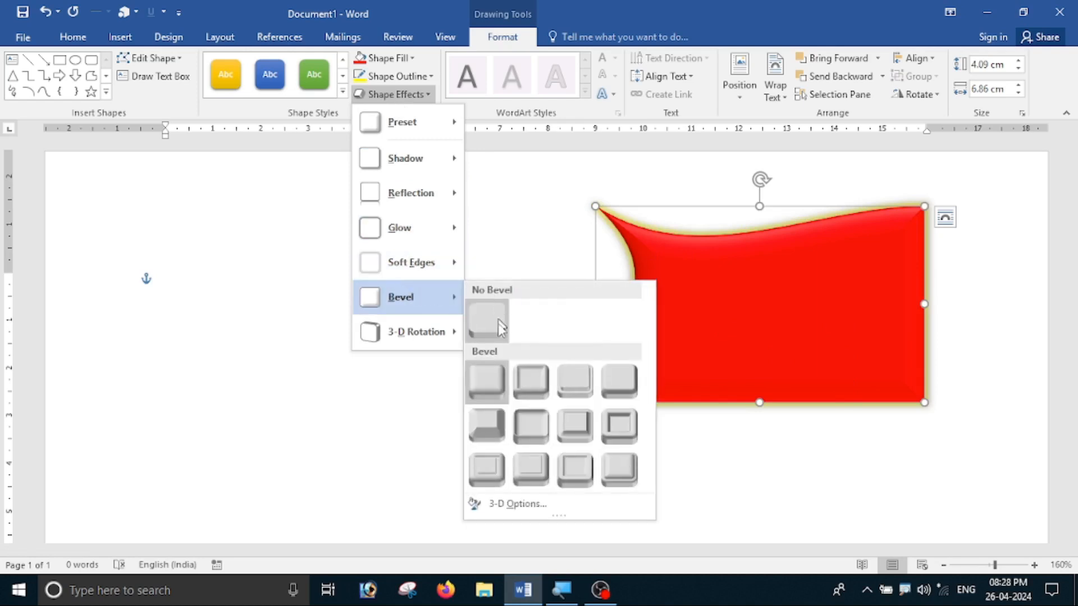
pyautogui.click(500, 390)
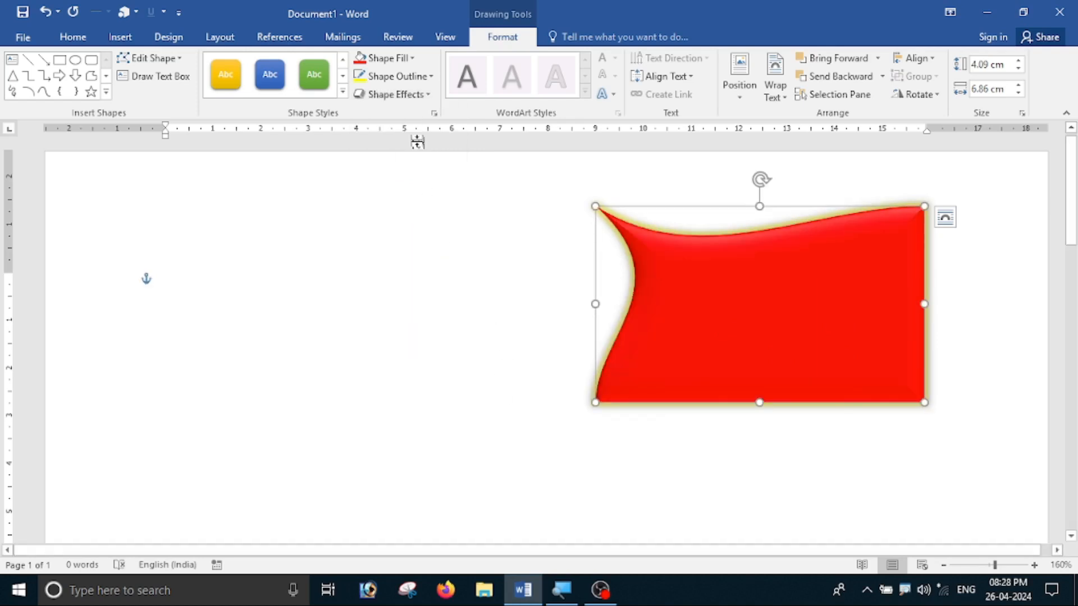
pyautogui.click(393, 95)
pyautogui.moveTo(429, 331)
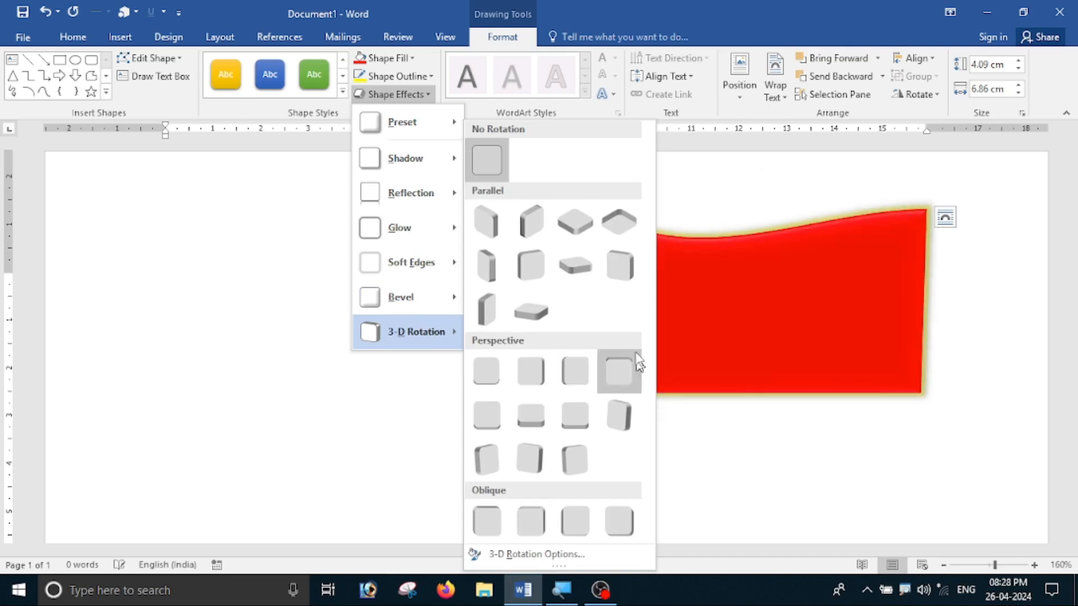
pyautogui.click(306, 273)
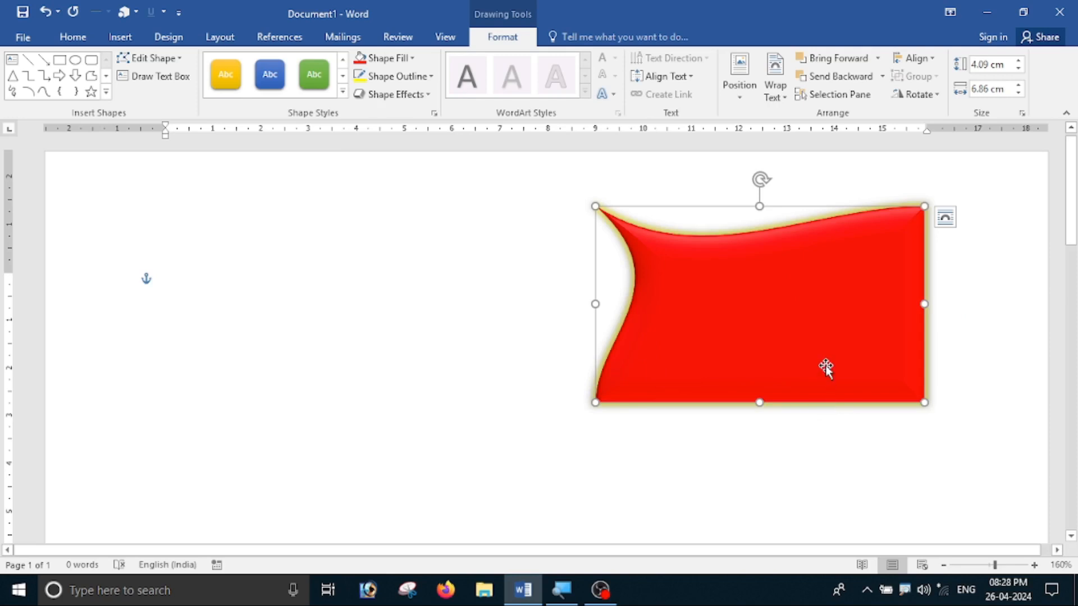
# - Move the red shape slightly upward and add the text "Computer" inside it
pyautogui.moveTo(825, 368)
pyautogui.mouseDown()
pyautogui.moveTo(758, 356)
pyautogui.moveTo(825, 354)
pyautogui.mouseUp()
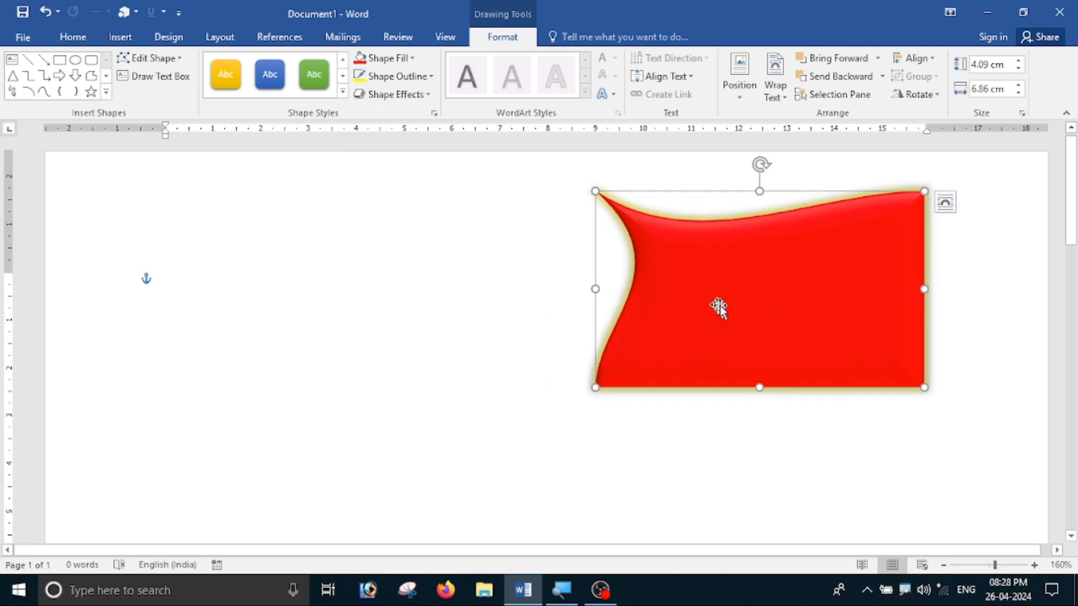
pyautogui.rightClick(730, 285)
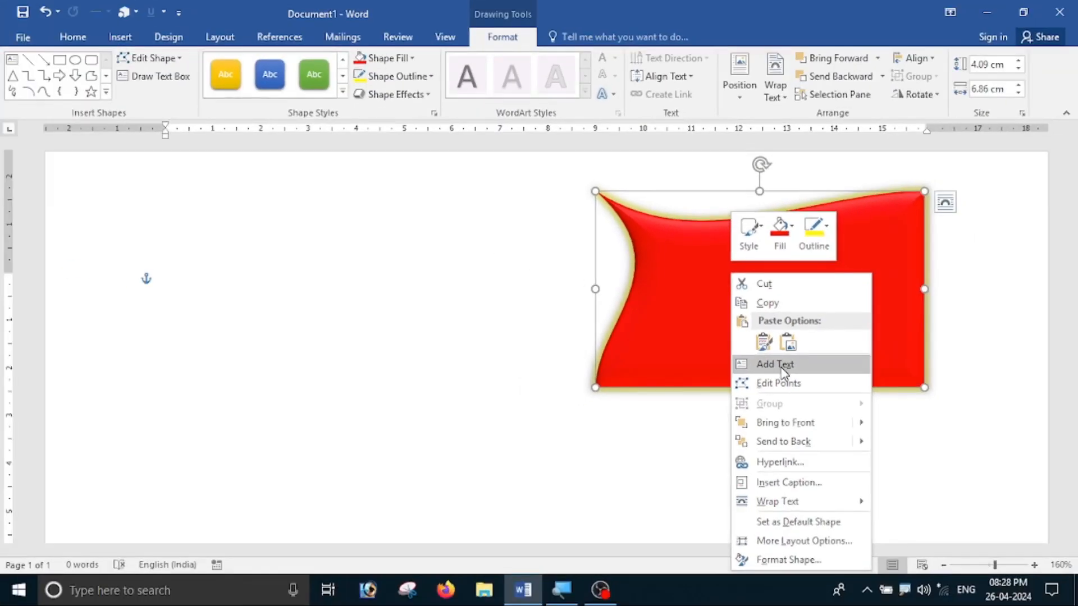
pyautogui.click(775, 365)
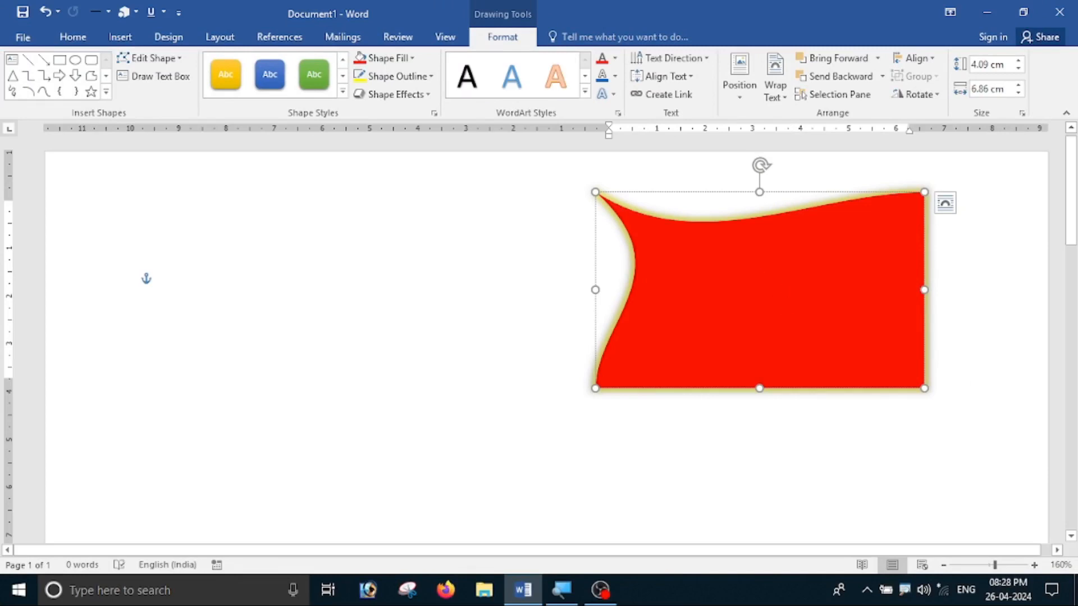
pyautogui.write('Computer')
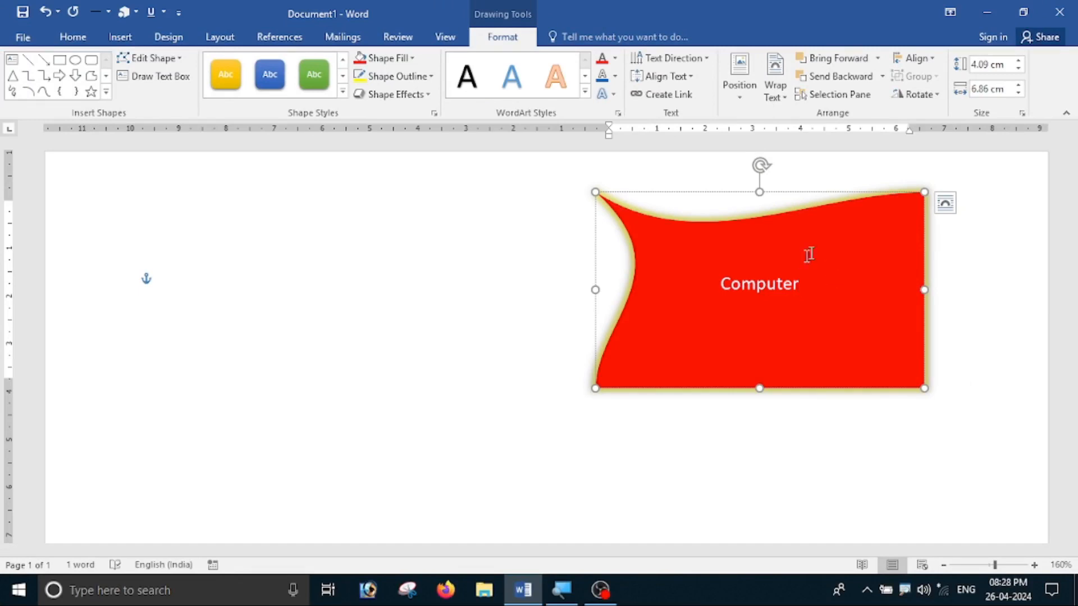
# - Enlarge the word "Computer" in the shape to 24 pt and dismiss the layout options
pyautogui.press('ctrl')
pyautogui.moveTo(817, 287); pyautogui.dragTo(715, 291)
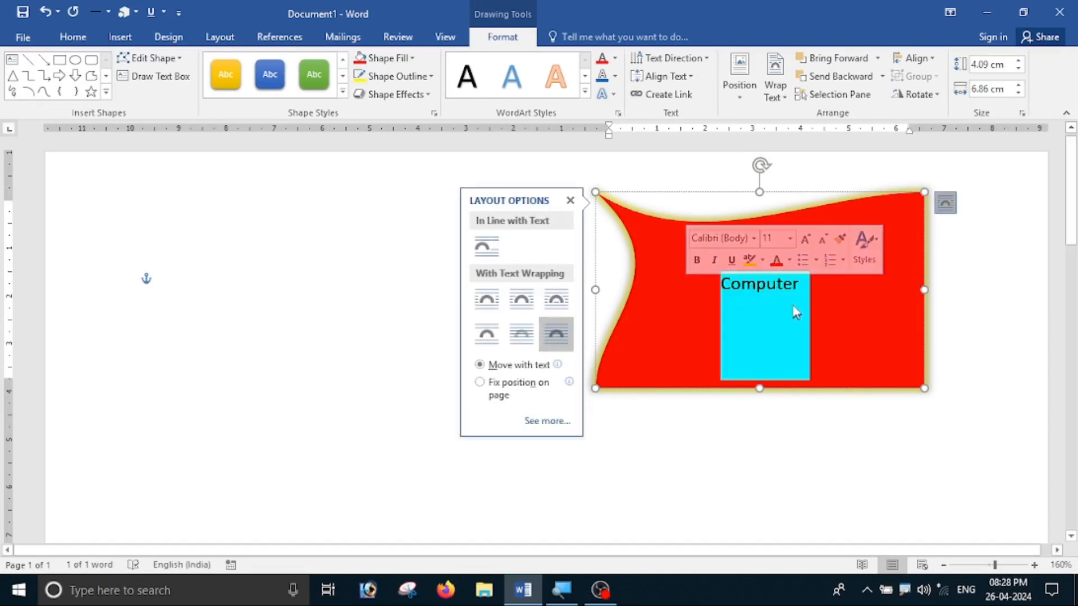
pyautogui.click(67, 39)
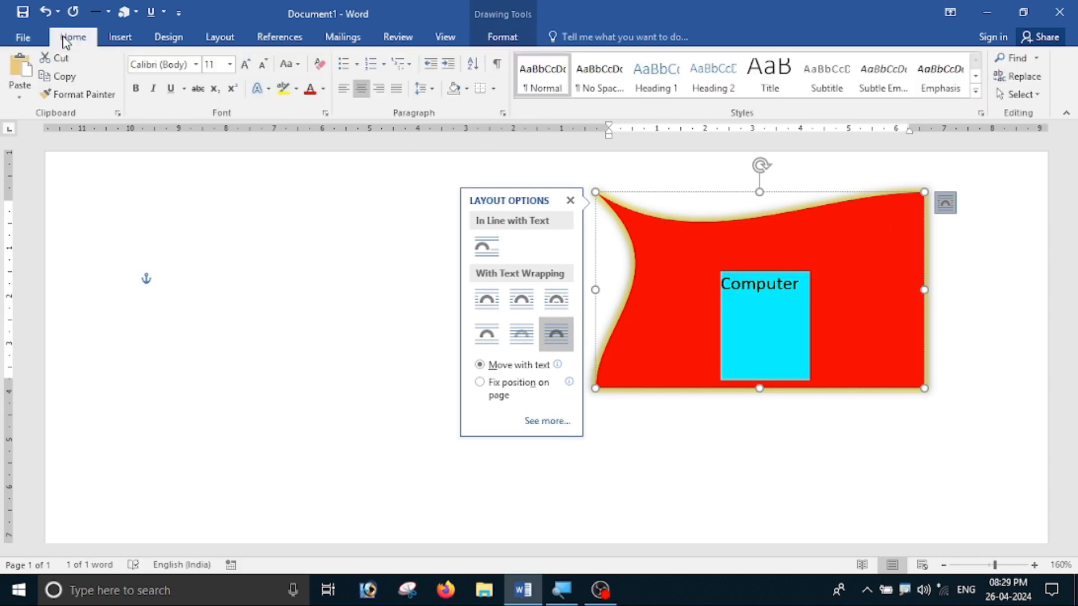
pyautogui.click(245, 64)
pyautogui.click(244, 64)
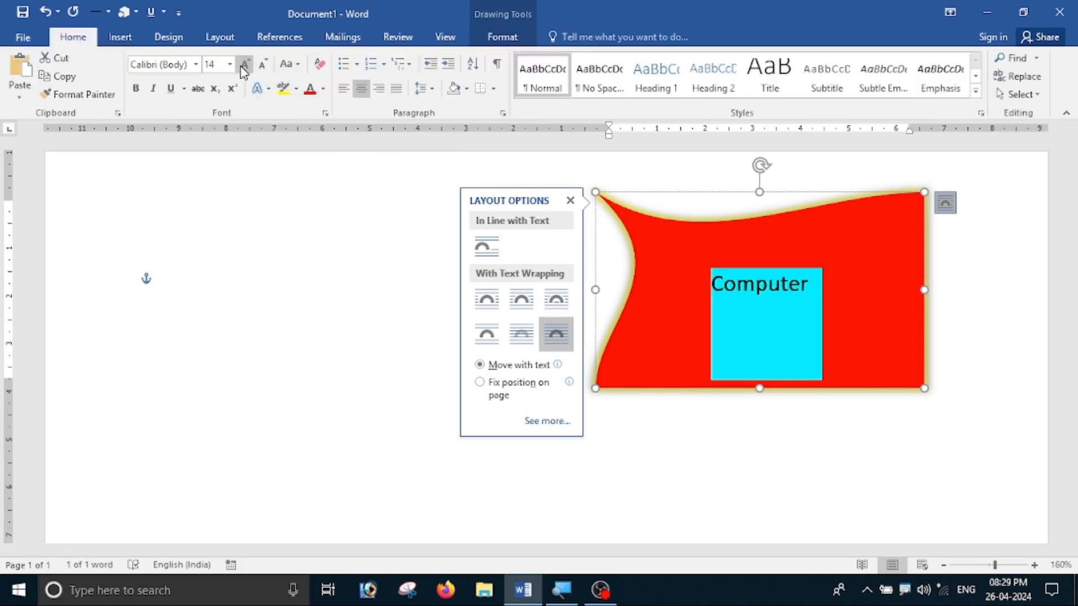
pyautogui.click(244, 64)
pyautogui.click(245, 64)
pyautogui.click(245, 64)
pyautogui.click(244, 64)
pyautogui.click(244, 64)
pyautogui.click(861, 288)
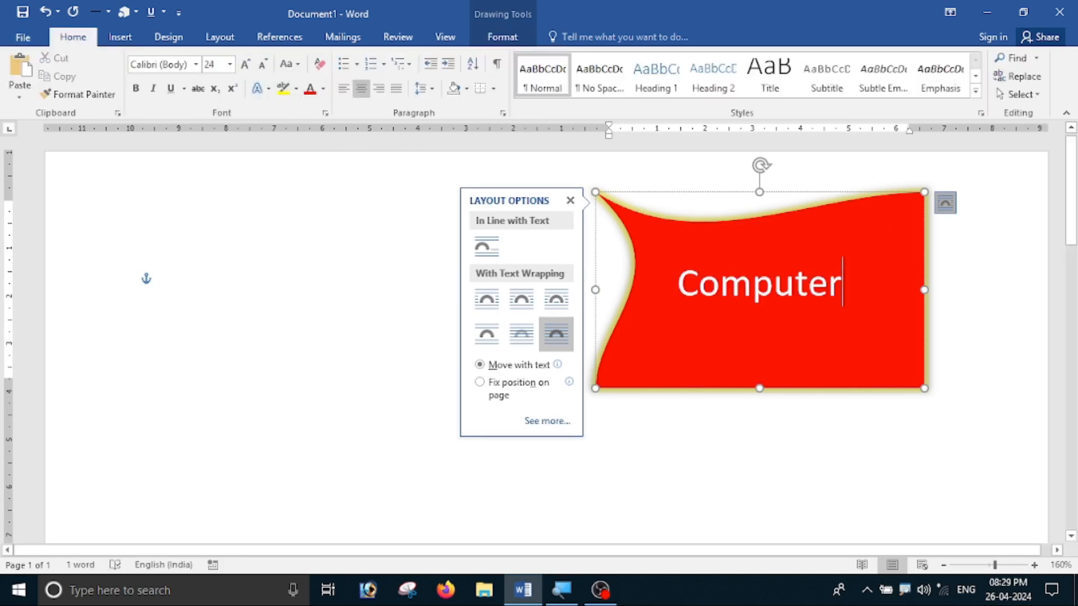
pyautogui.click(570, 200)
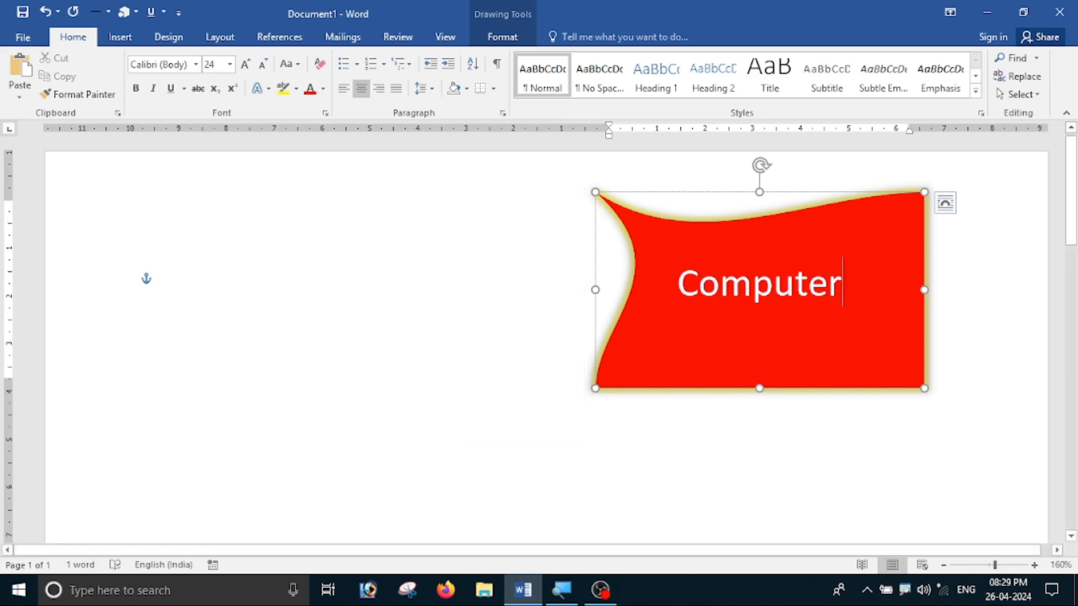
# - Apply the blue-filled WordArt style with white outline and hard shadow to the word "Computer"
pyautogui.moveTo(842, 288); pyautogui.dragTo(676, 289)
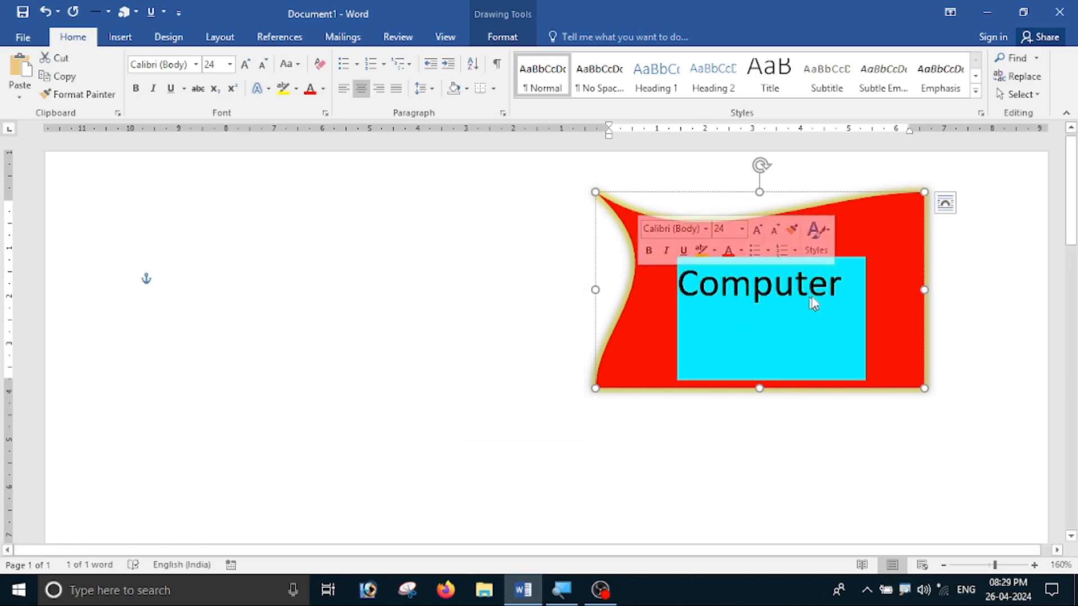
pyautogui.click(508, 37)
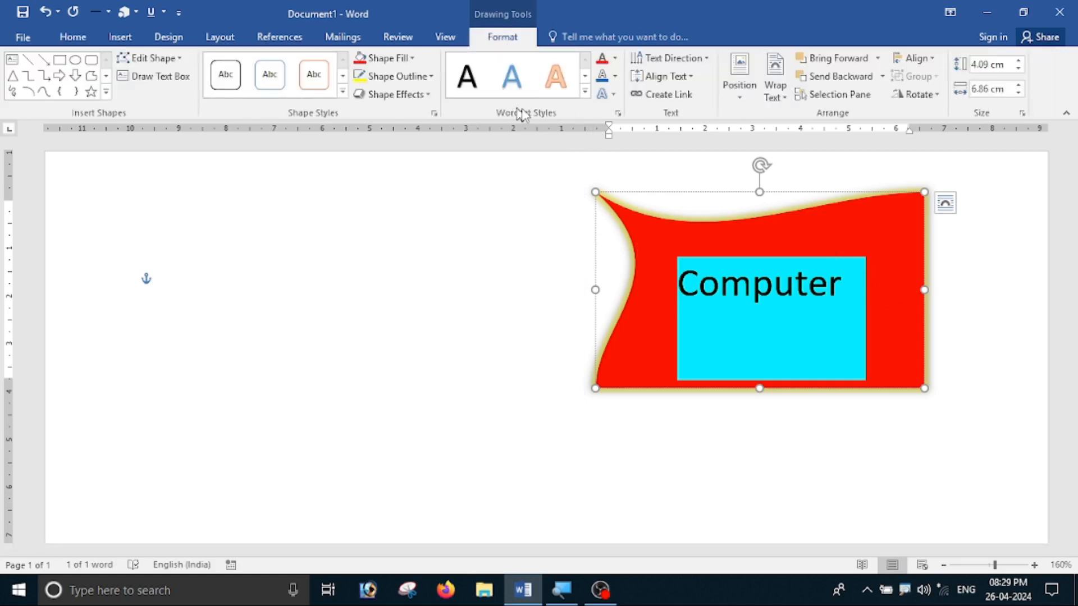
pyautogui.click(586, 91)
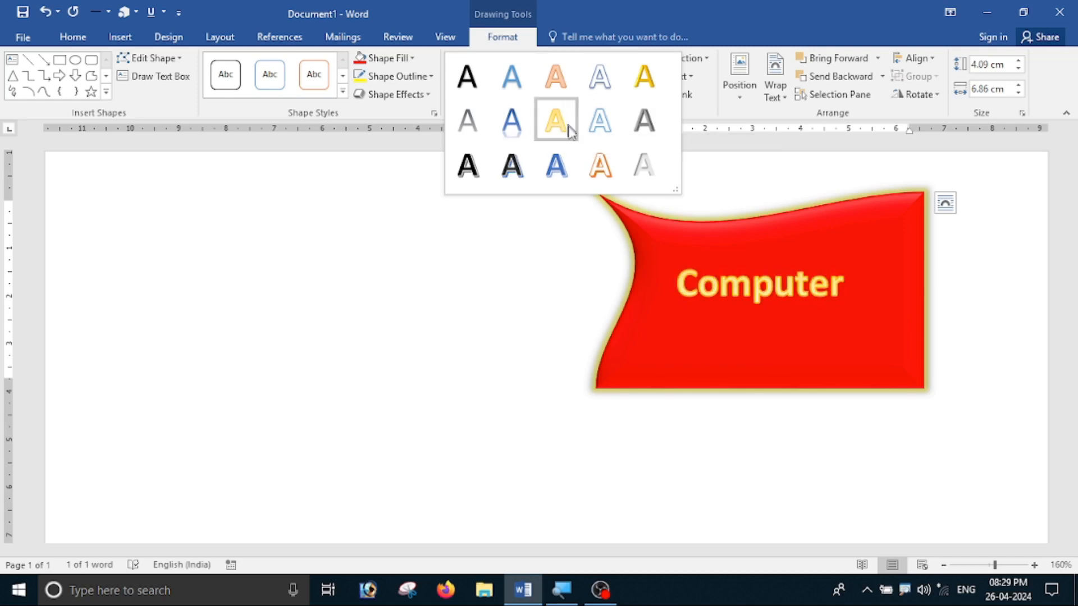
pyautogui.click(568, 175)
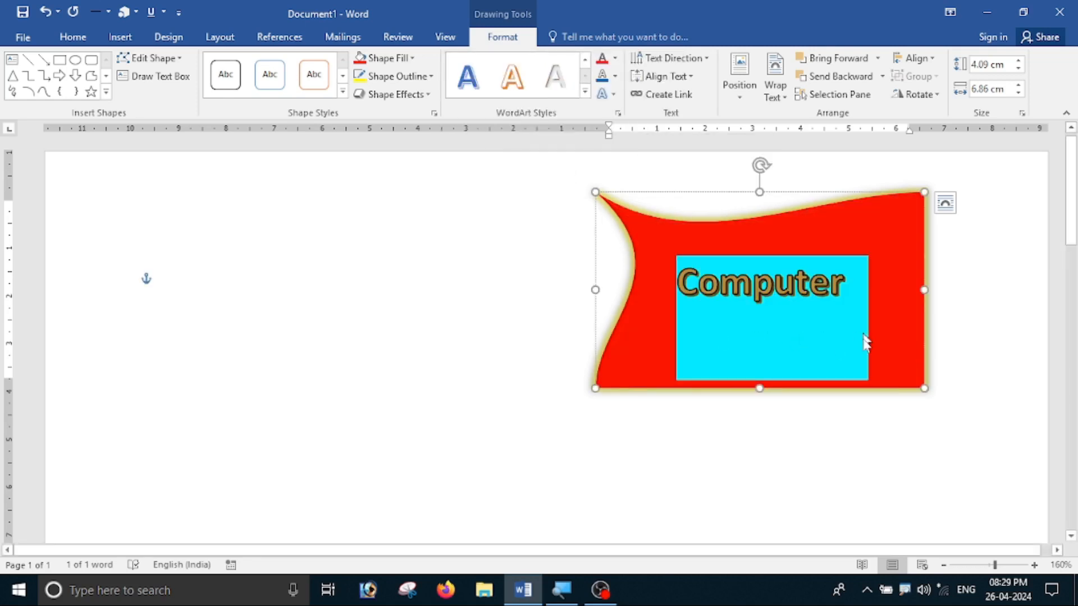
pyautogui.click(877, 349)
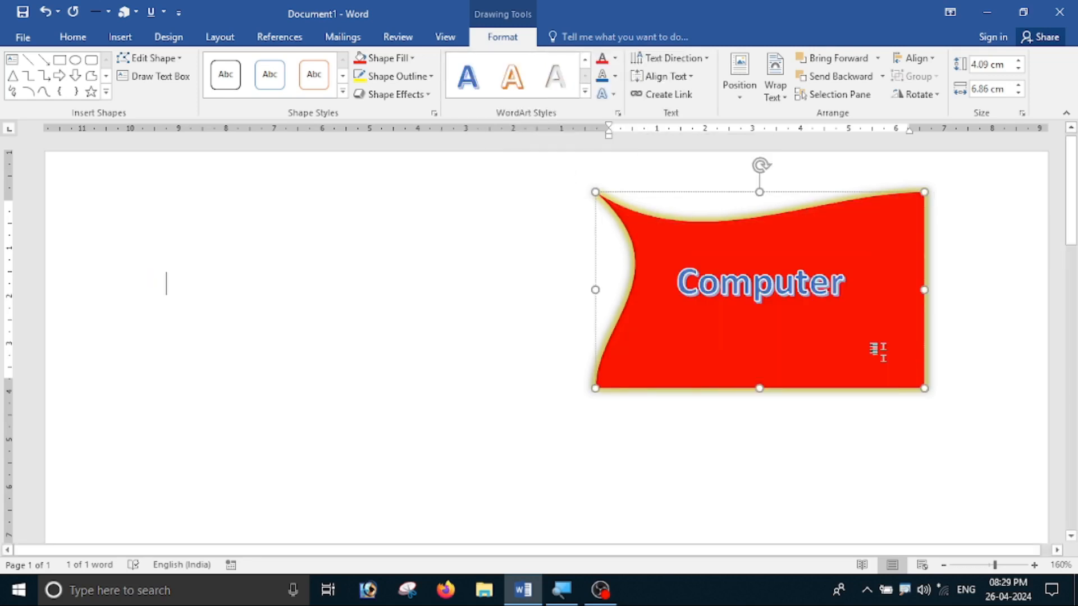
# - Give the word "Computer" a standard yellow text fill and a standard blue text outline
pyautogui.tripleClick(853, 281)
pyautogui.click(503, 37)
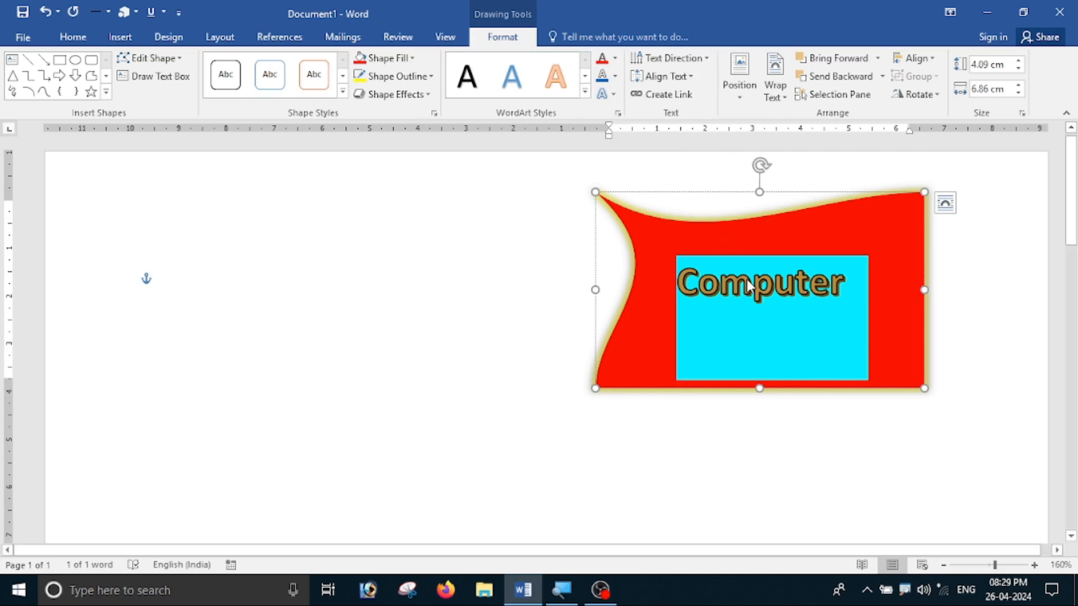
pyautogui.click(614, 58)
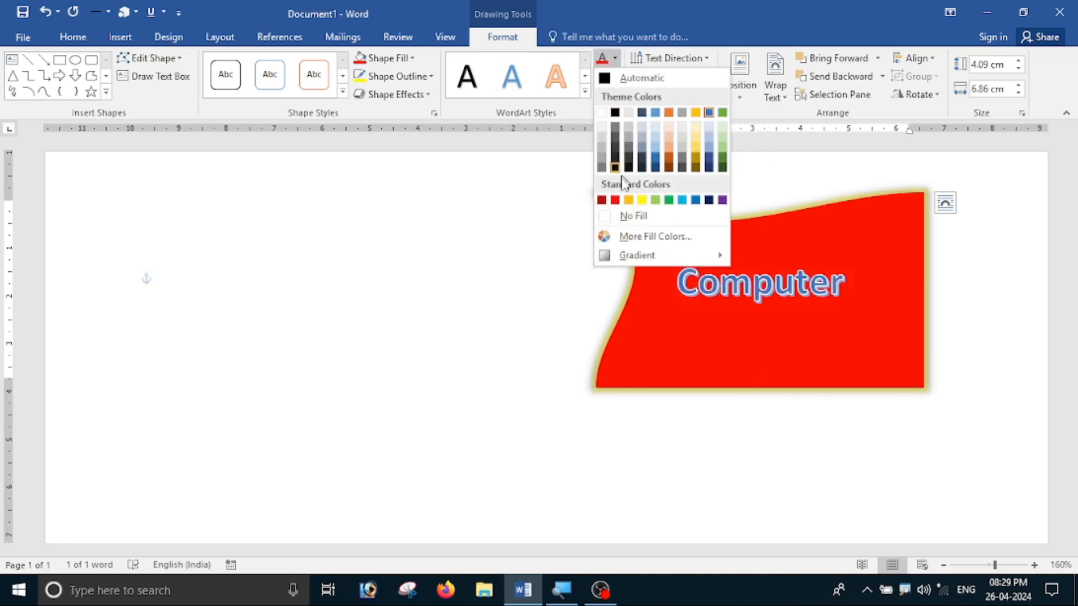
pyautogui.click(644, 201)
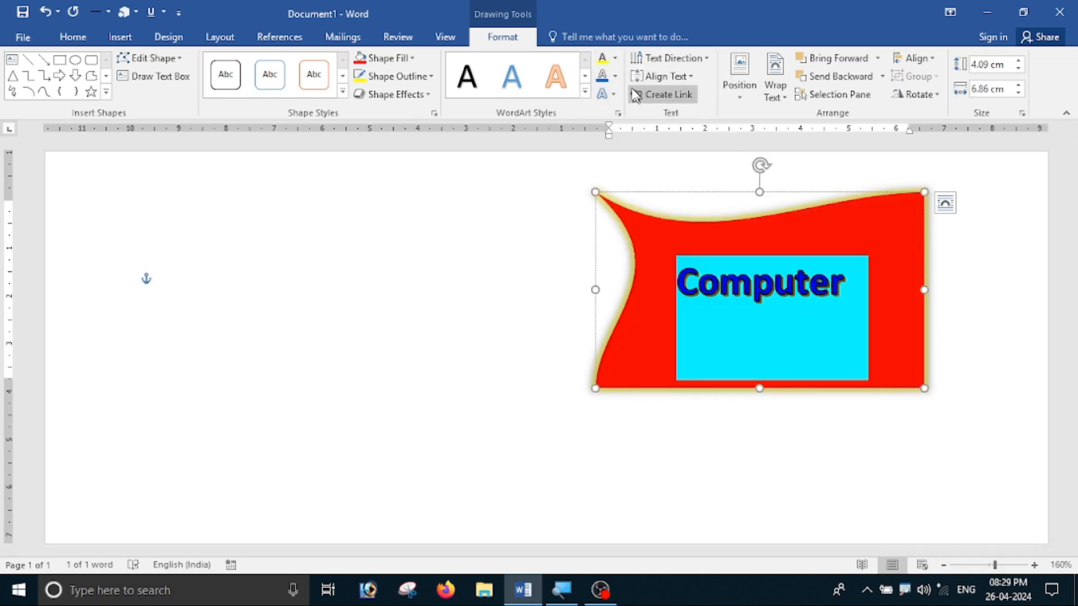
pyautogui.click(616, 75)
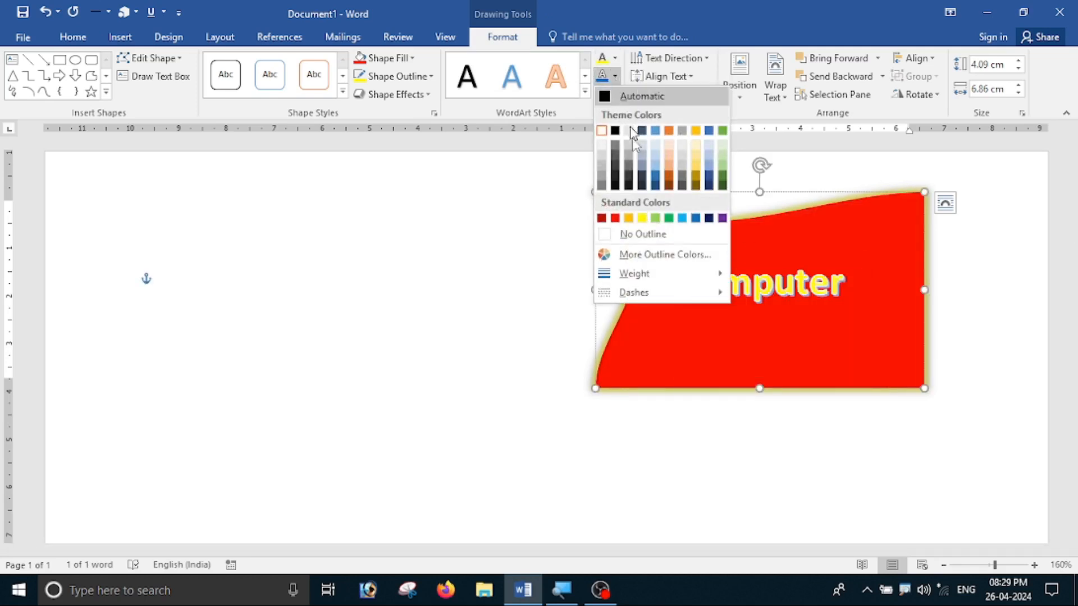
pyautogui.click(696, 219)
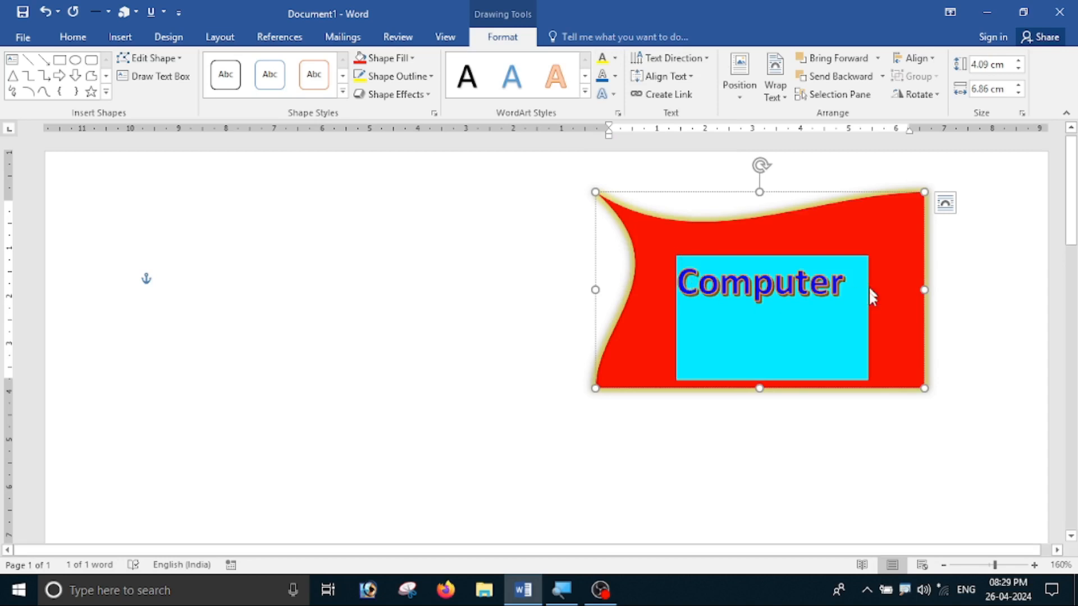
pyautogui.click(867, 393)
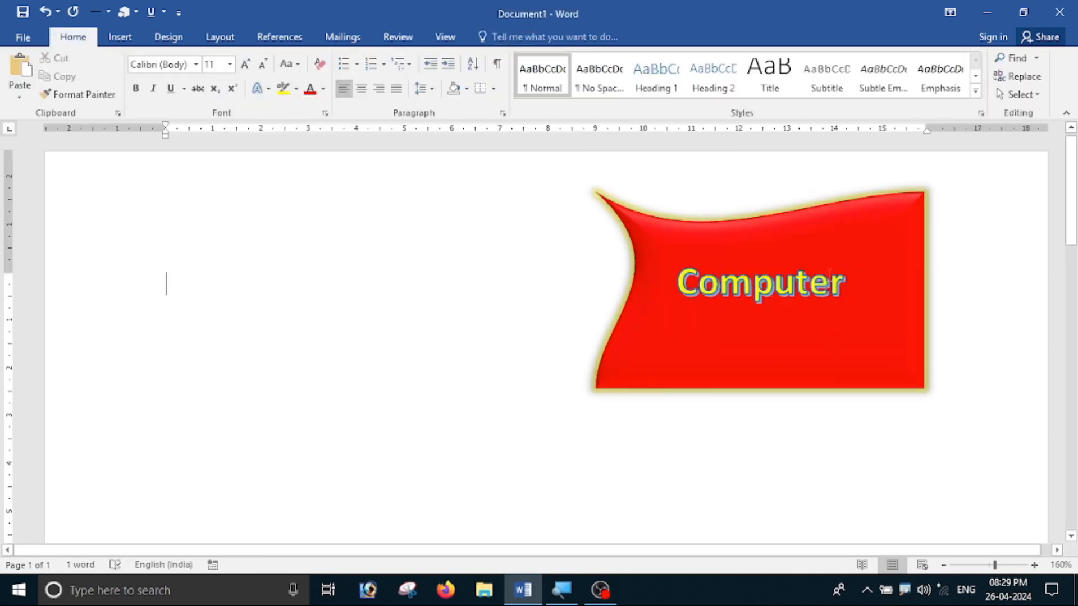
# - Apply the first bevel text effect to the word "Computer"
pyautogui.moveTo(842, 285); pyautogui.dragTo(657, 282)
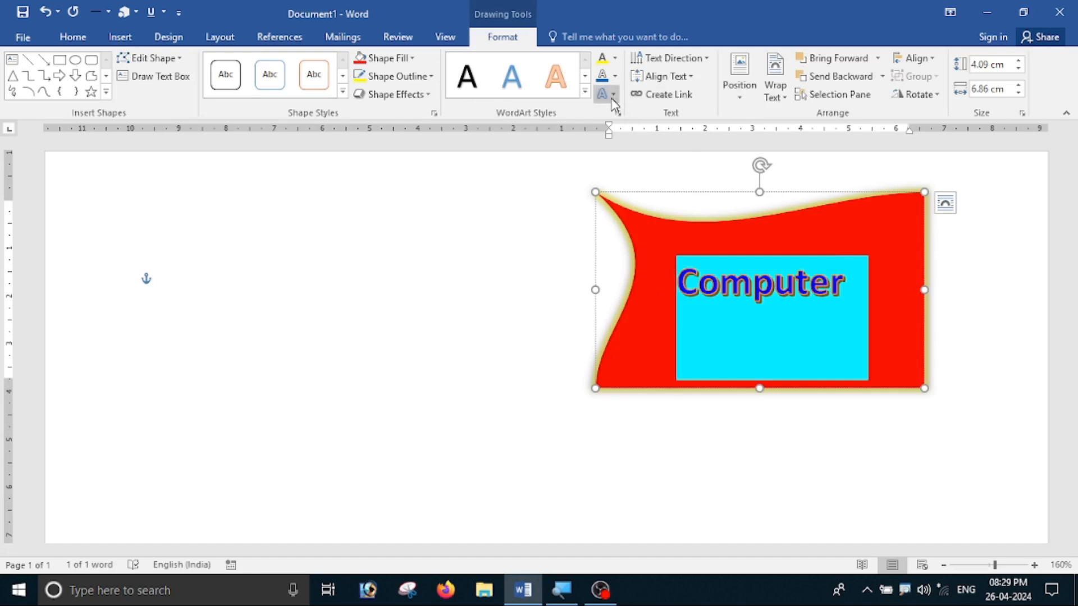
pyautogui.click(613, 95)
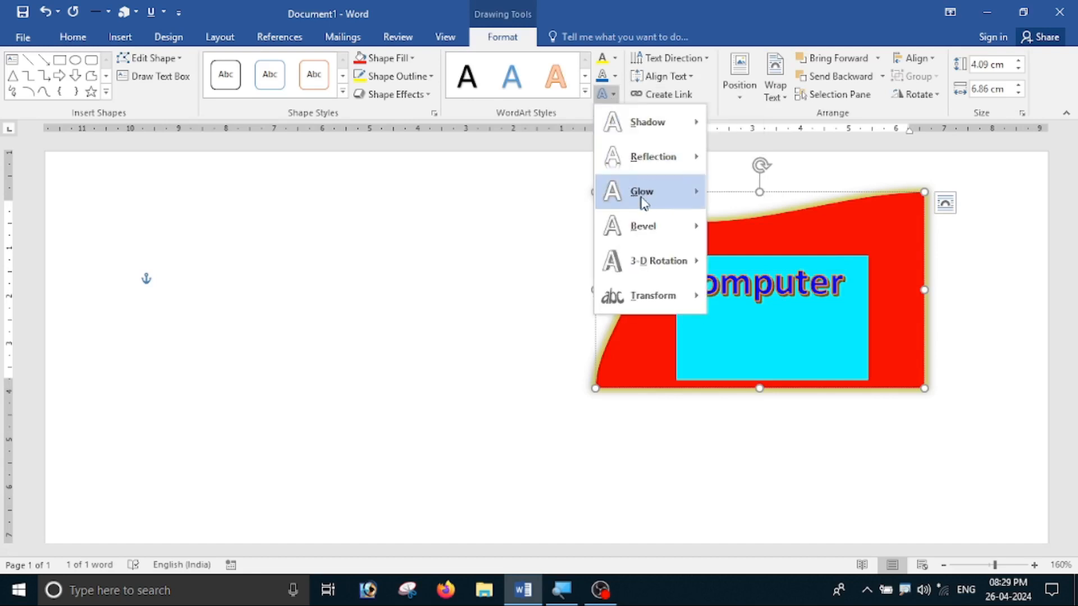
pyautogui.moveTo(654, 220)
pyautogui.click(732, 300)
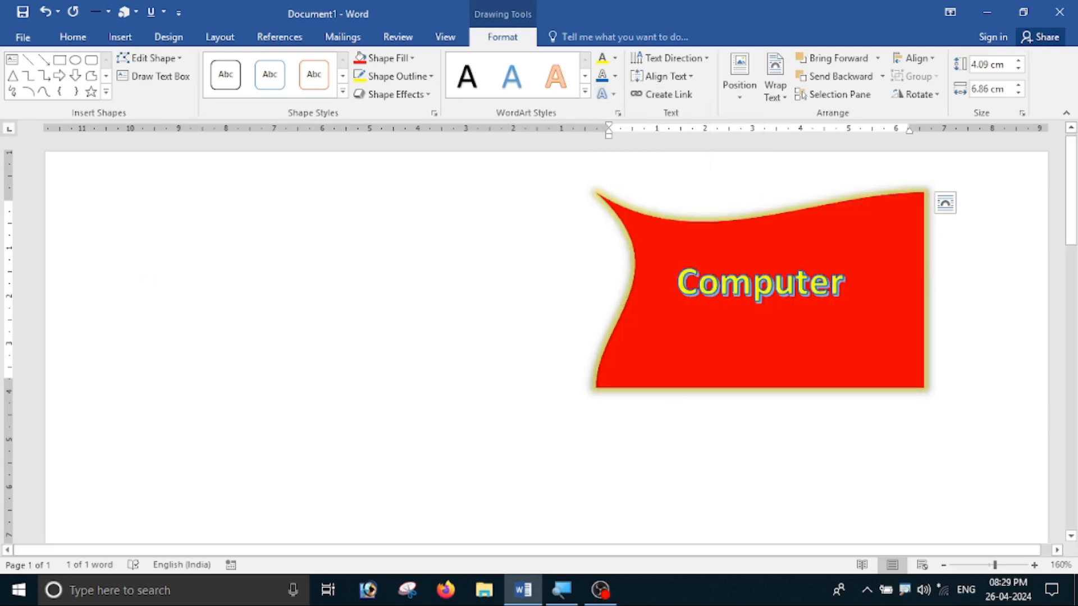
# - Apply the first outer shadow text effect to the word "Computer" and deselect the shape
pyautogui.click(611, 95)
pyautogui.moveTo(668, 127)
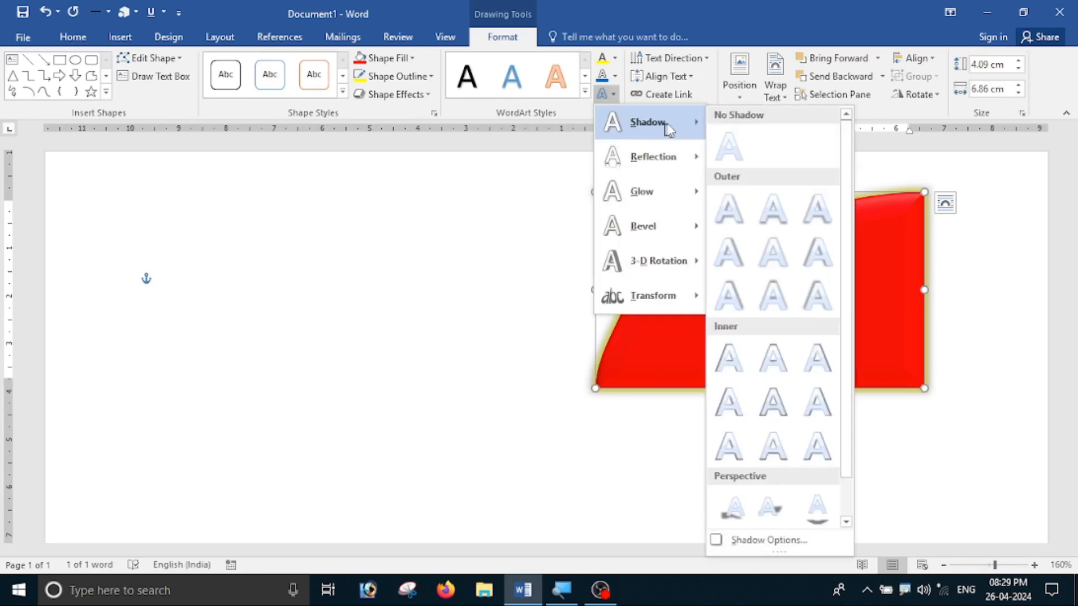
pyautogui.click(725, 213)
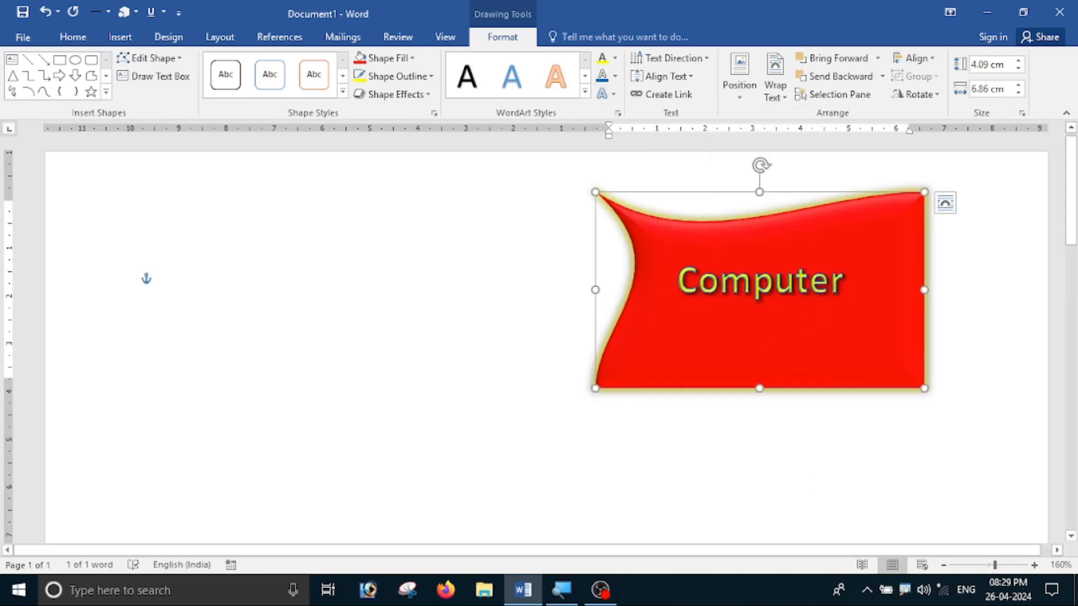
pyautogui.click(840, 459)
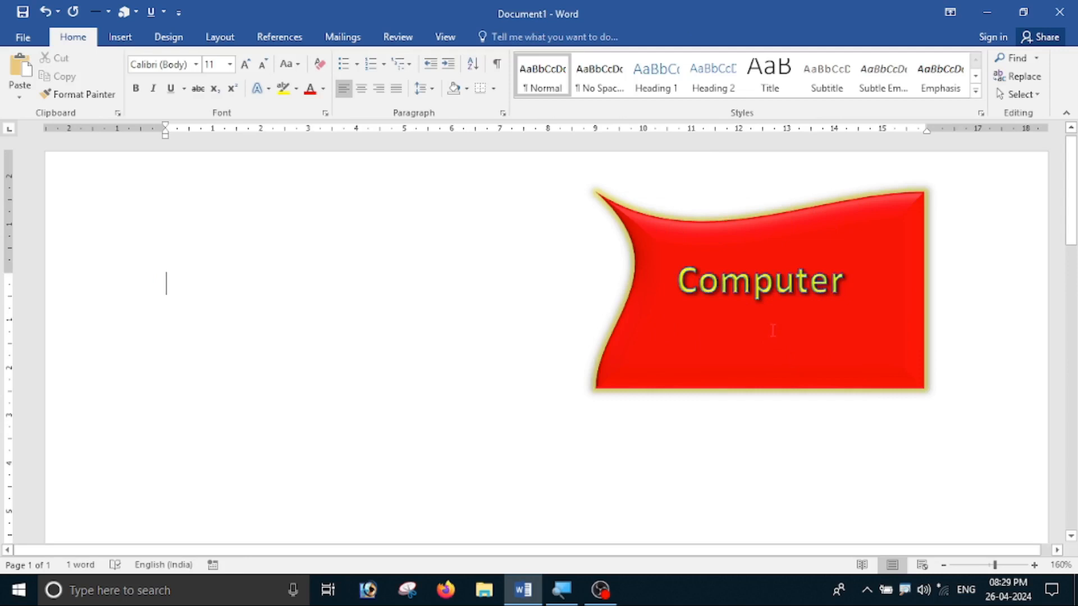
# - Set the text direction of the word "Computer" in the red shape to Rotate all text 90°
pyautogui.click(807, 306)
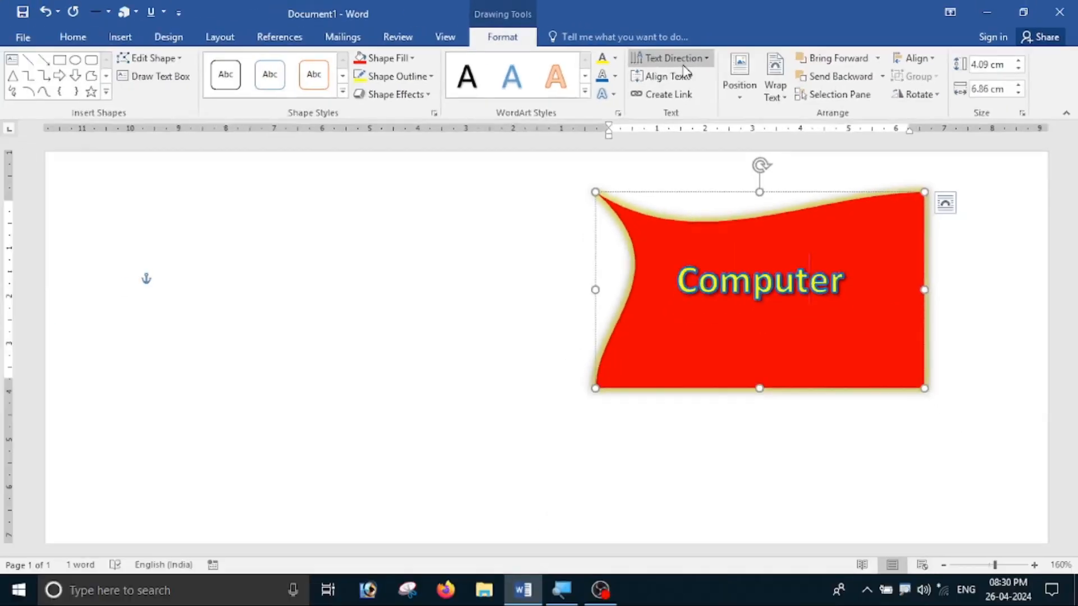
pyautogui.click(683, 68)
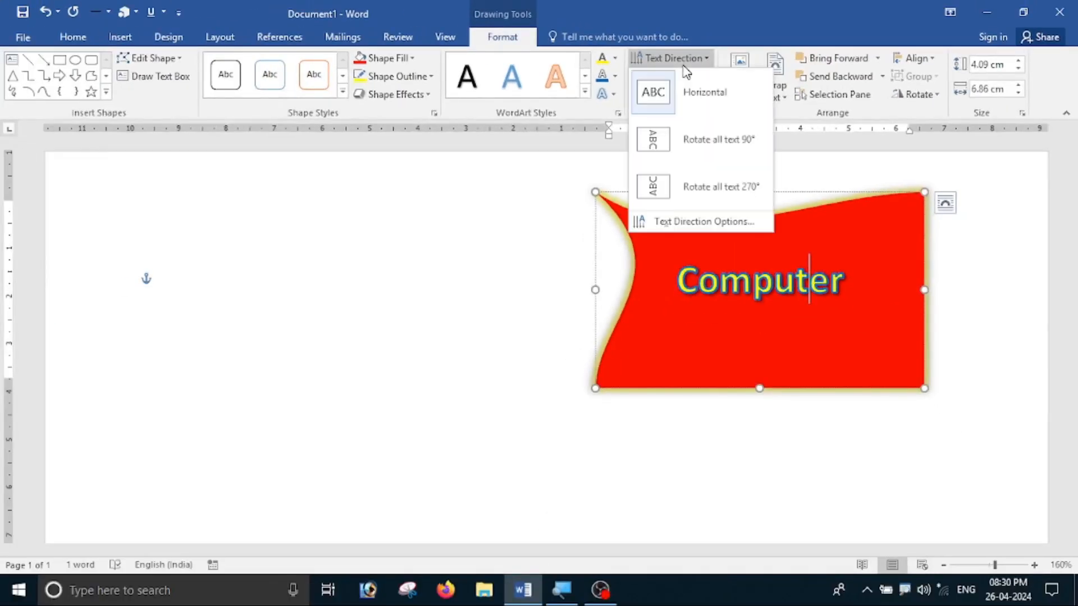
pyautogui.click(695, 140)
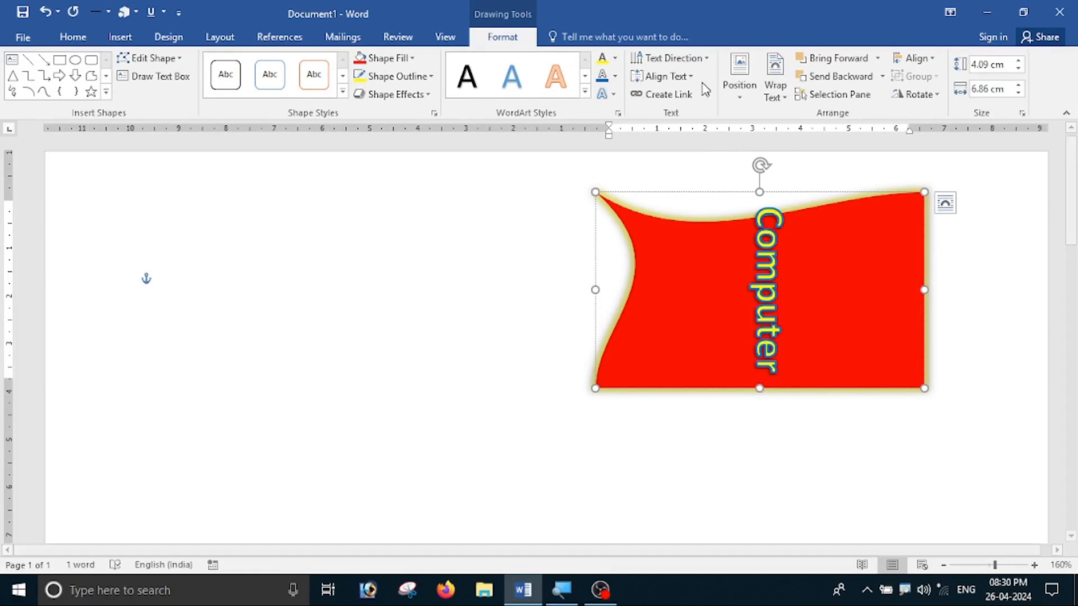
pyautogui.click(694, 60)
pyautogui.click(712, 141)
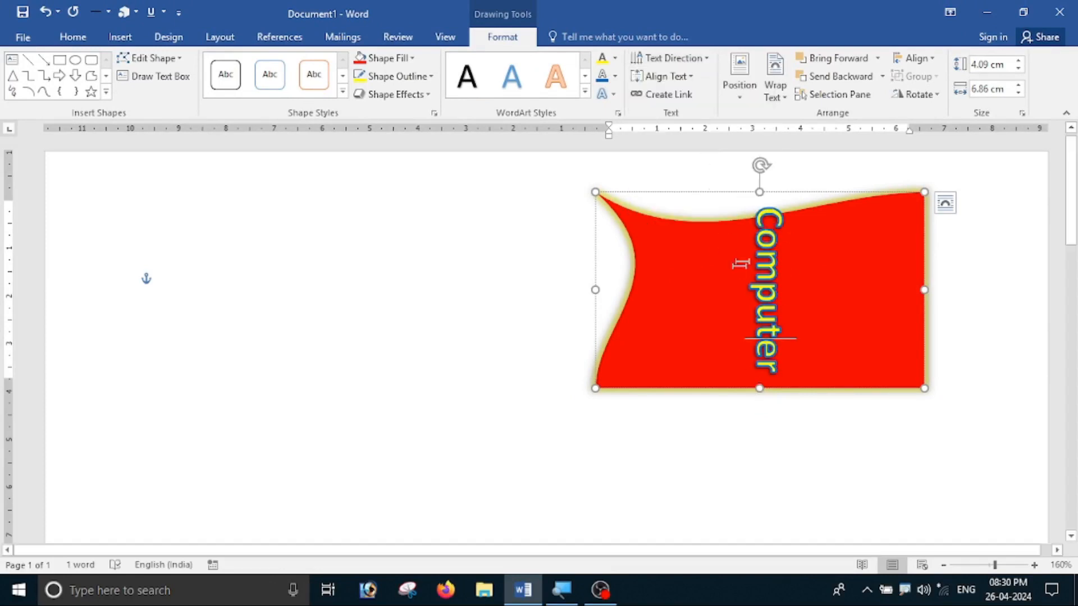
# - Rotate all text in the red shape 270°, and return its text direction to Horizontal
pyautogui.click(672, 59)
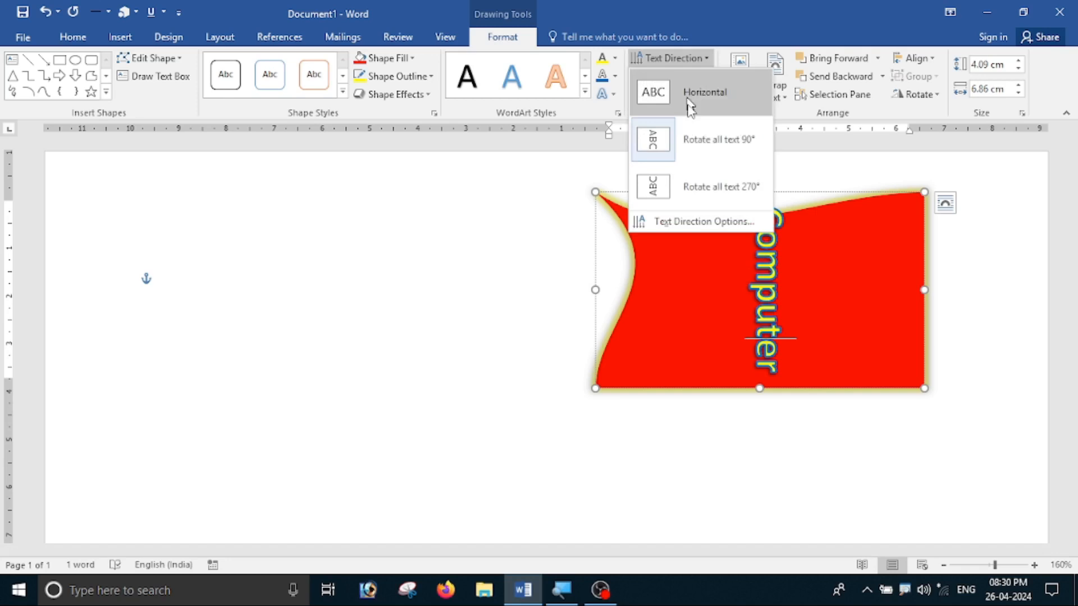
pyautogui.click(700, 185)
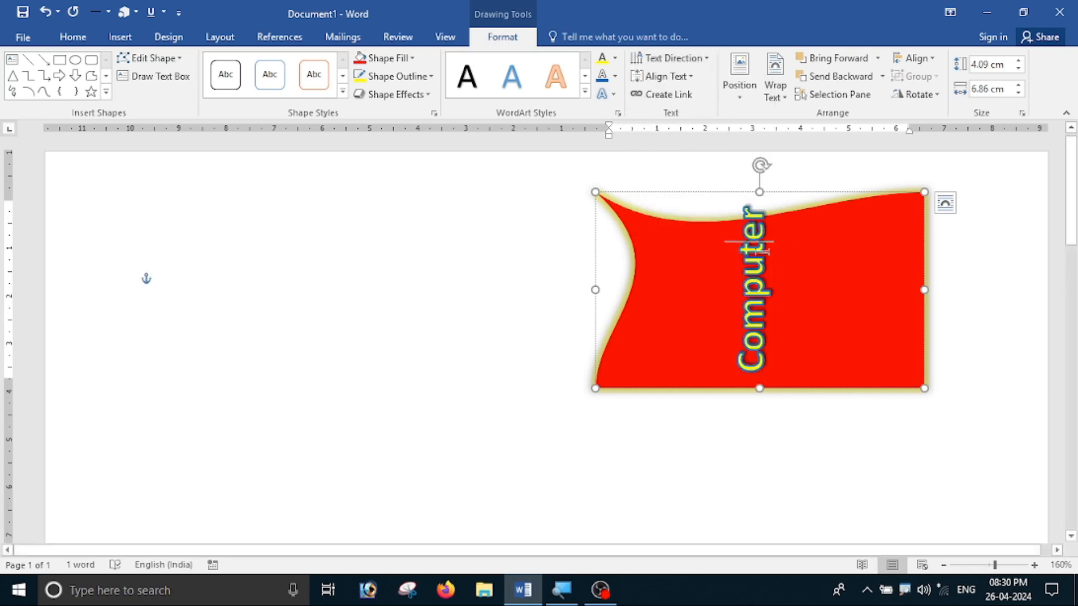
pyautogui.click(699, 60)
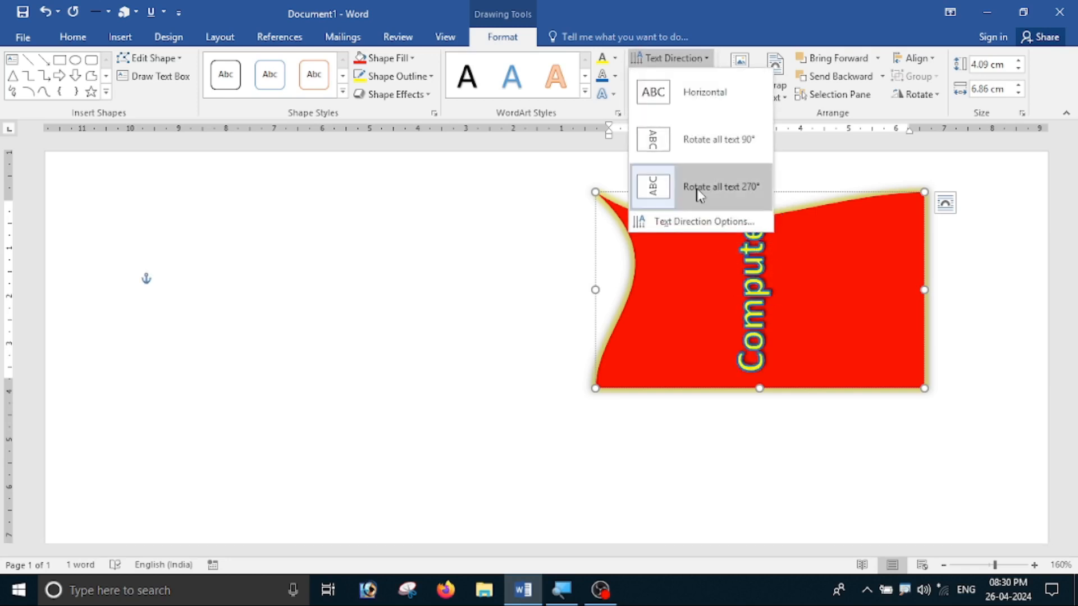
pyautogui.click(698, 95)
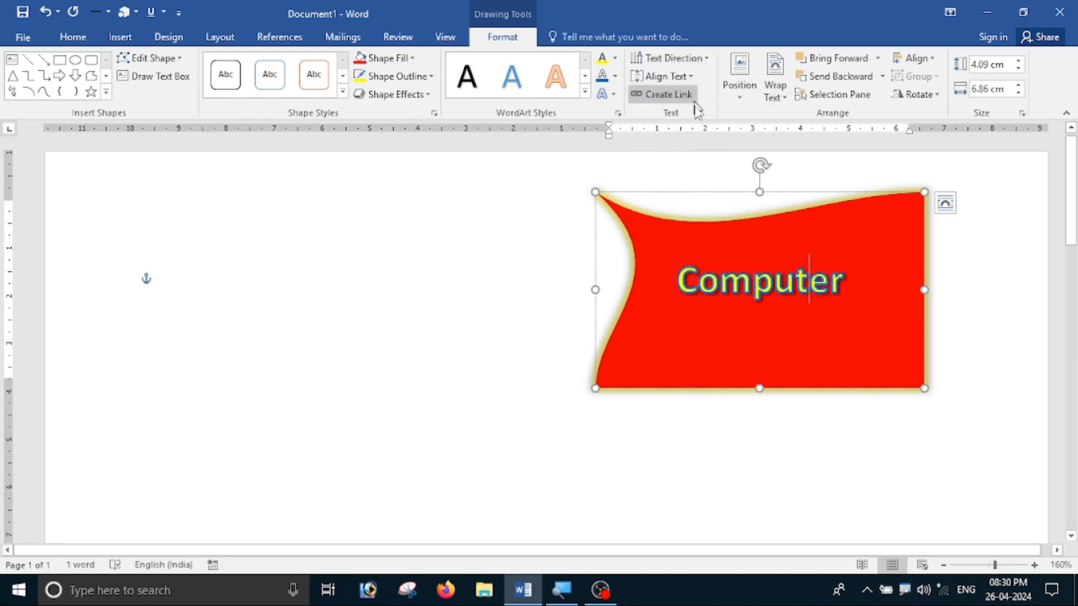
# - Align the word "Computer" to the top of the shape, and return it to Middle alignment
pyautogui.click(676, 81)
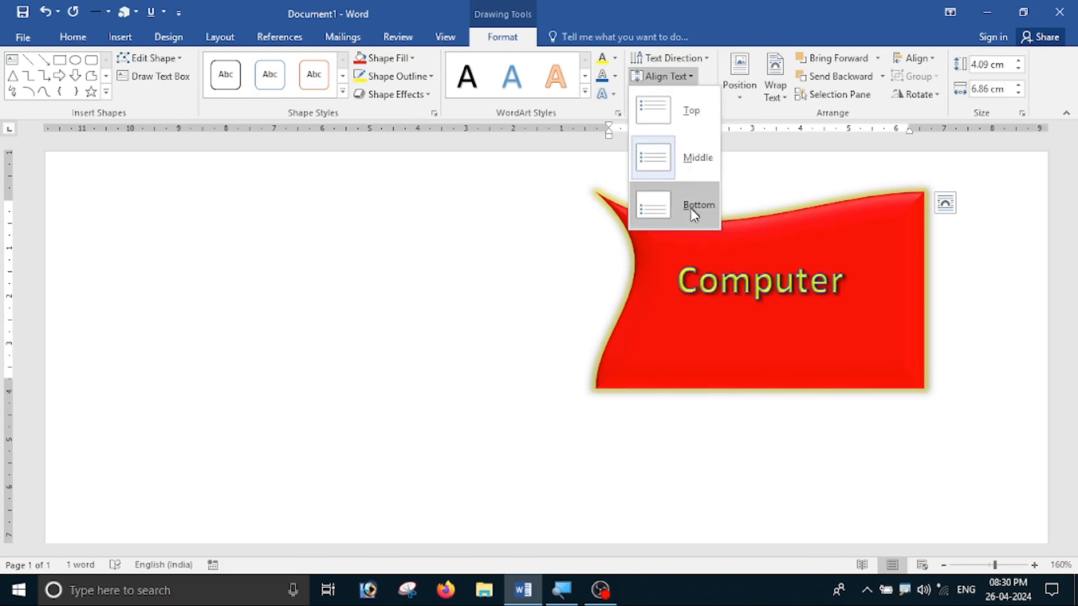
pyautogui.click(690, 111)
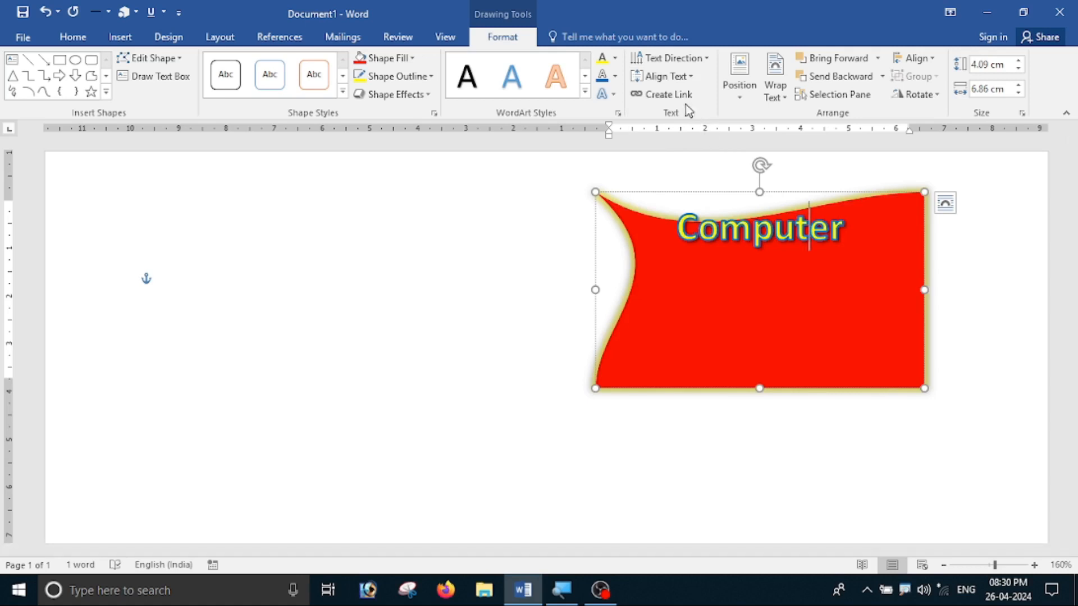
pyautogui.click(682, 77)
pyautogui.click(690, 173)
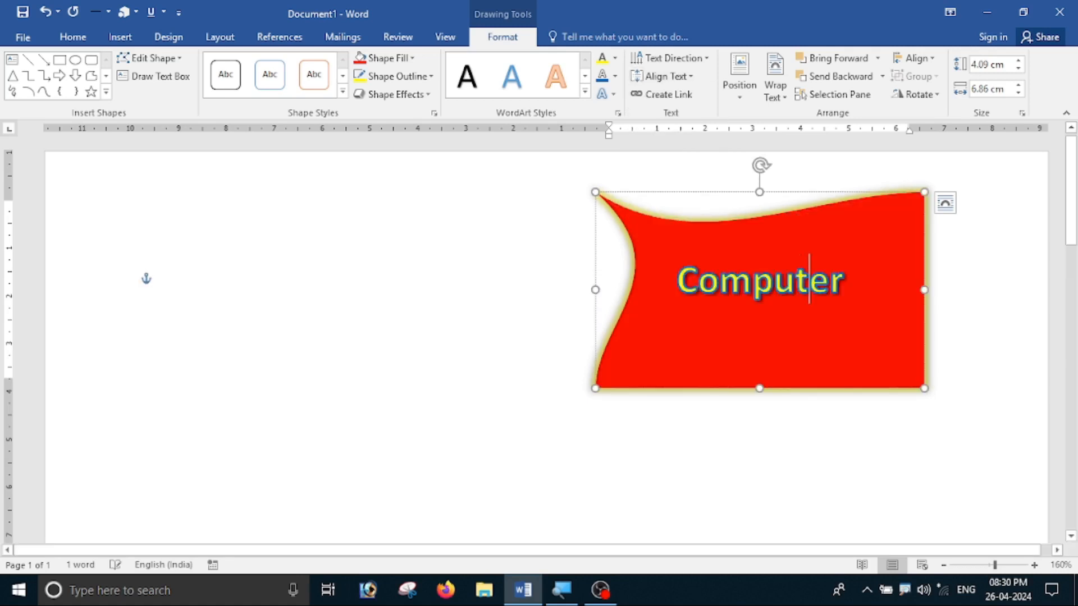
# - Align the word "Computer" to the bottom of the shape, and restore the Middle alignment
pyautogui.click(682, 76)
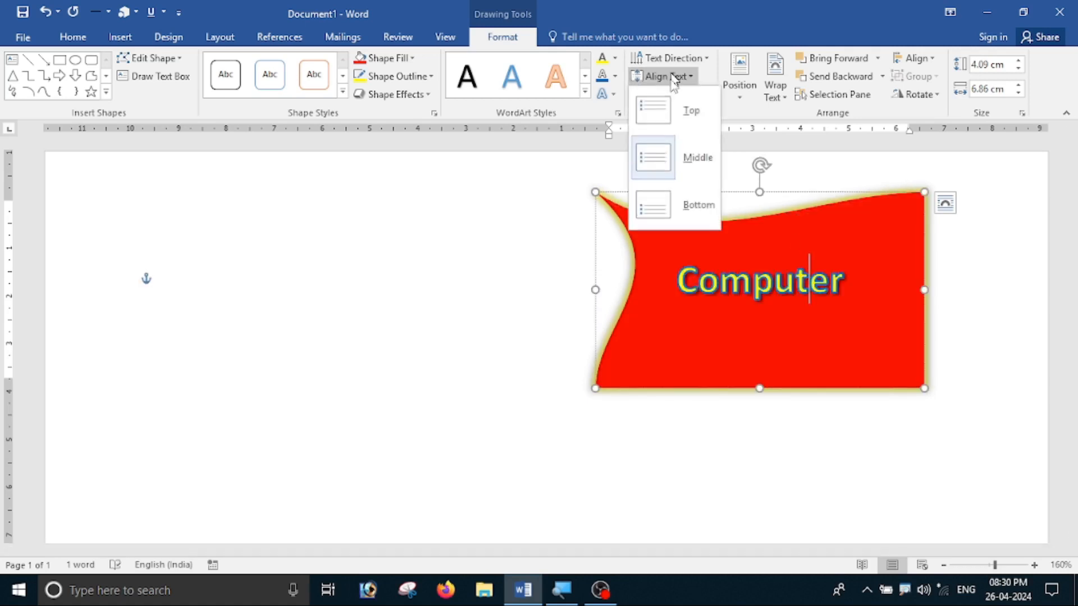
pyautogui.click(682, 219)
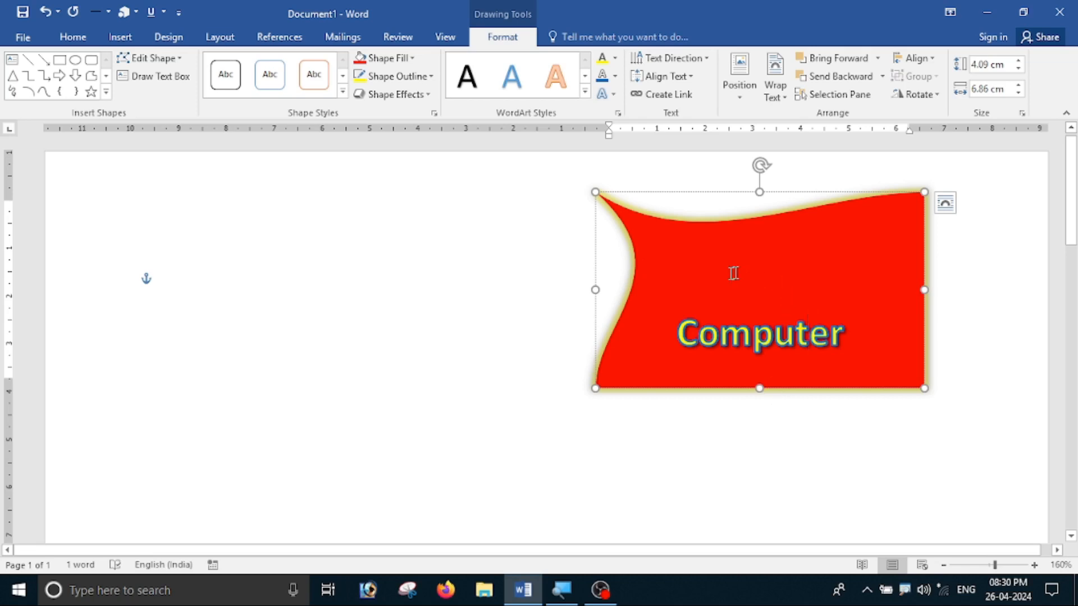
pyautogui.click(681, 76)
pyautogui.click(692, 174)
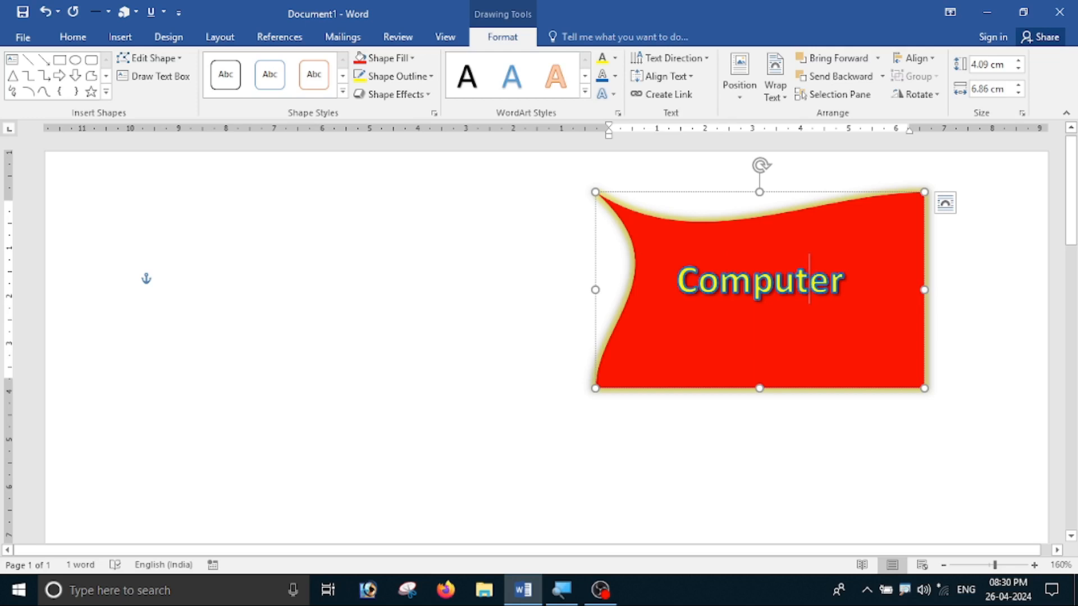
# - Position the red shape in the middle center of the page with text wrapping
pyautogui.click(740, 78)
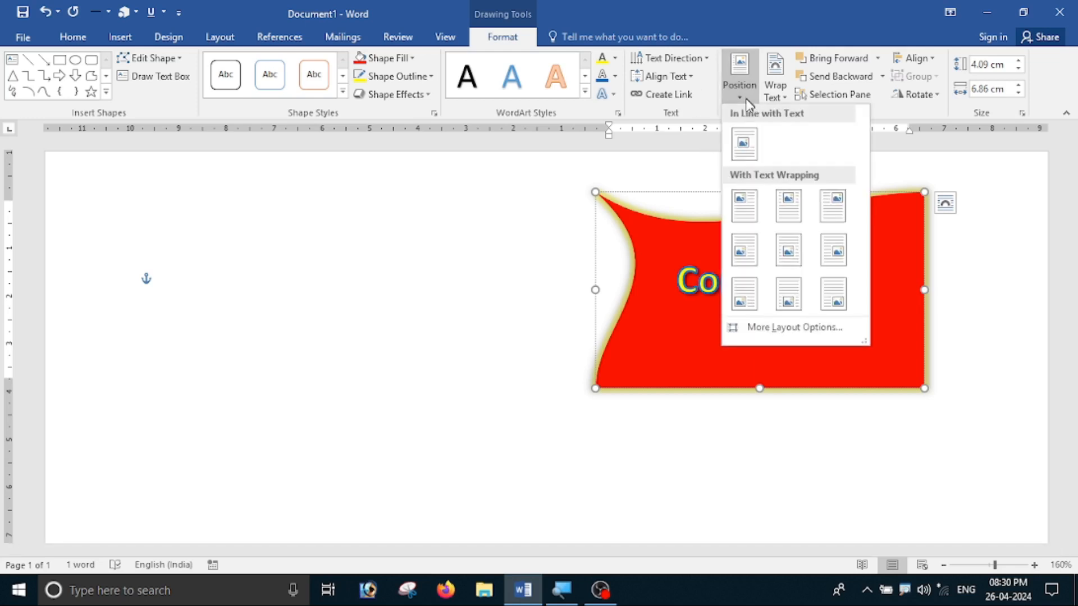
pyautogui.click(802, 252)
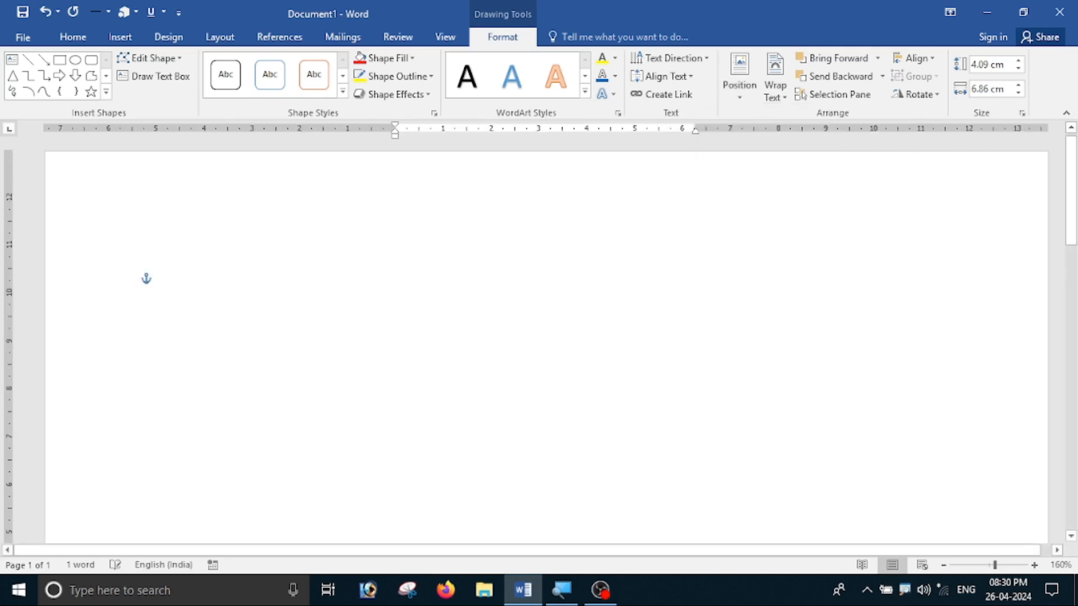
pyautogui.scroll(-11, 799, 306)
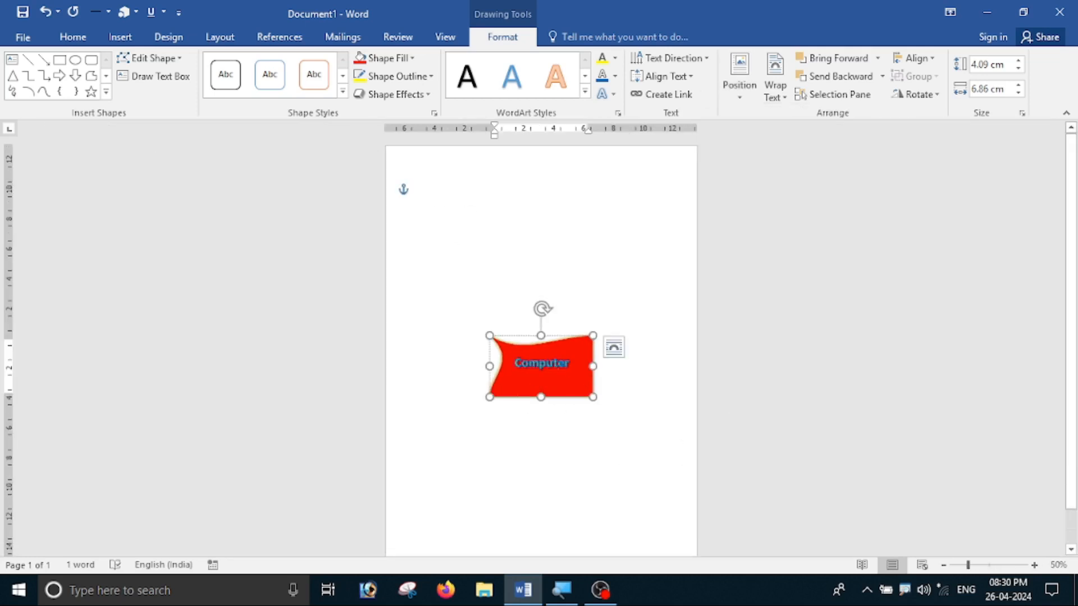
pyautogui.click(750, 107)
pyautogui.click(747, 106)
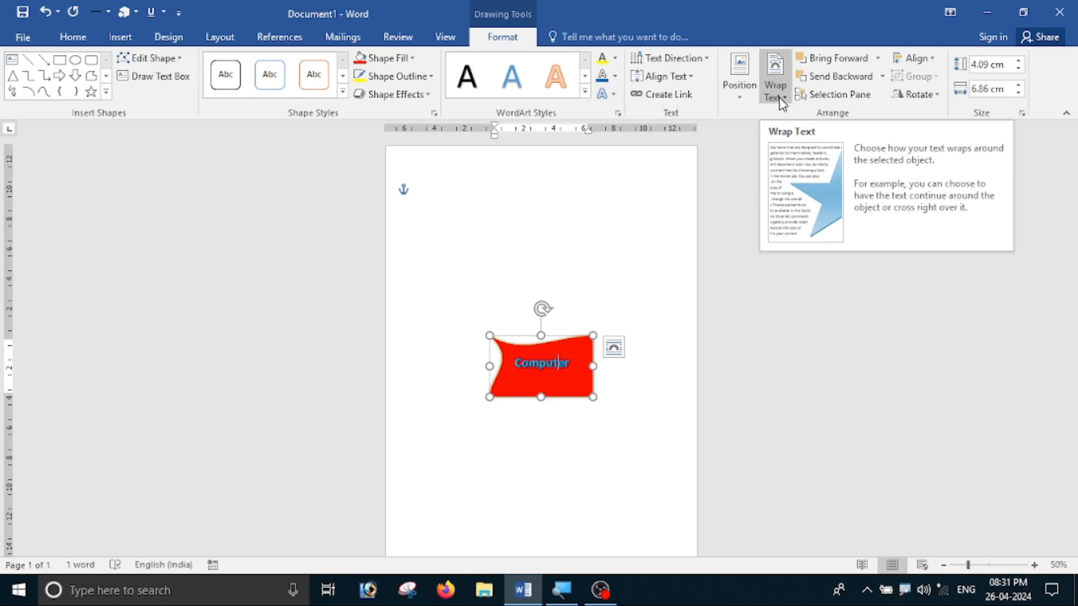
# - Generate sample paragraphs at the start of the document with =rand()
pyautogui.click(539, 233)
pyautogui.keyDown('ctrl'); pyautogui.scroll(6, 539, 234); pyautogui.keyUp('ctrl')
pyautogui.keyDown('ctrl'); pyautogui.scroll(2, 315, 334); pyautogui.keyUp('ctrl')
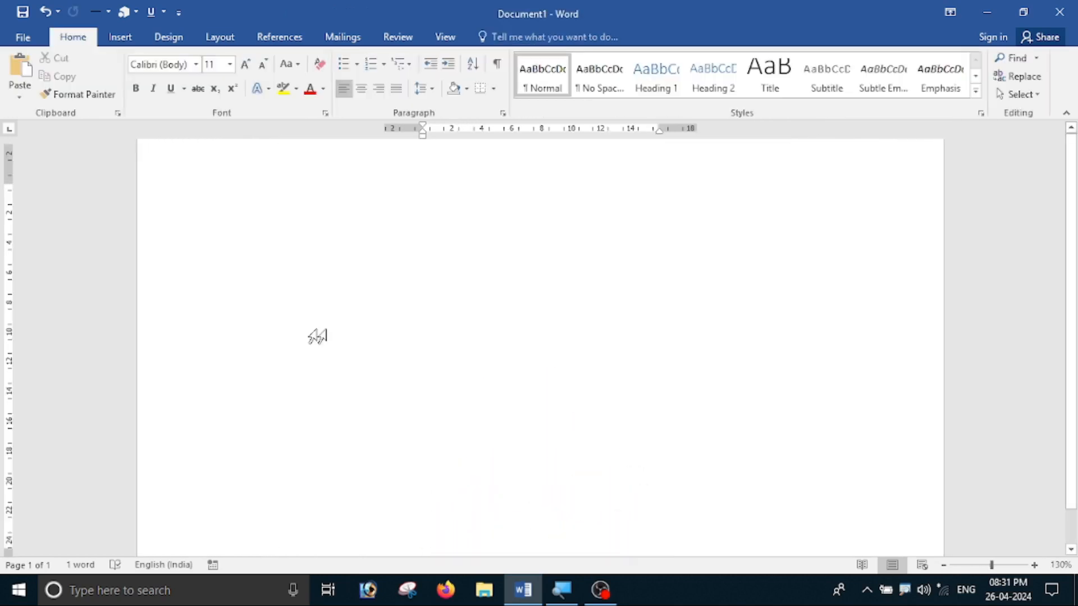
pyautogui.write('=rand()')
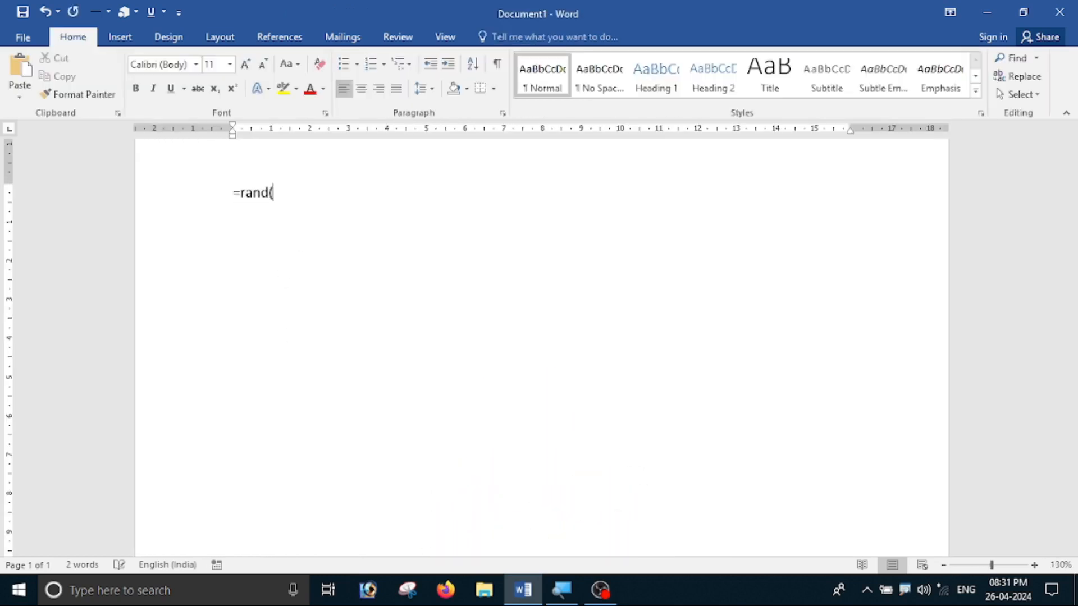
pyautogui.press('Return')
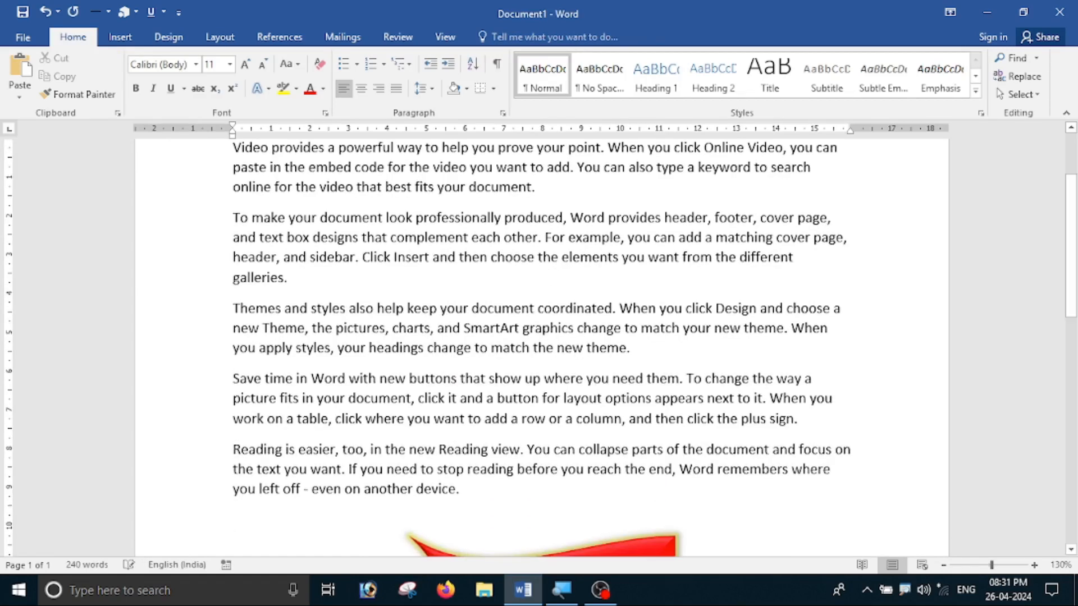
# - Move the red shape up from below the sample text so it sits within the first two paragraphs
pyautogui.keyDown('ctrl'); pyautogui.scroll(-4, 274, 237); pyautogui.keyUp('ctrl')
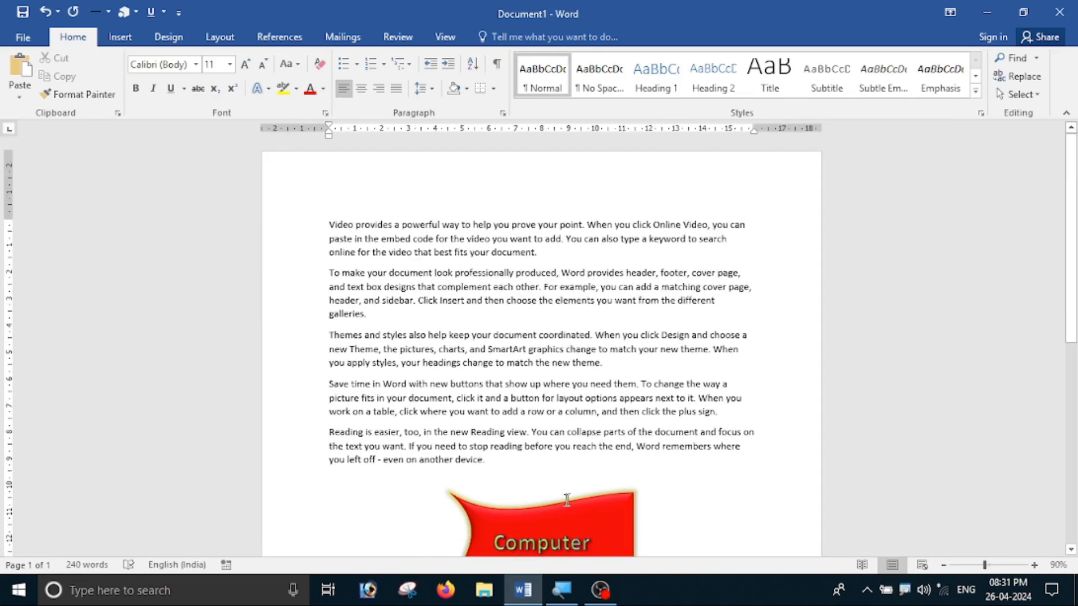
pyautogui.click(586, 524)
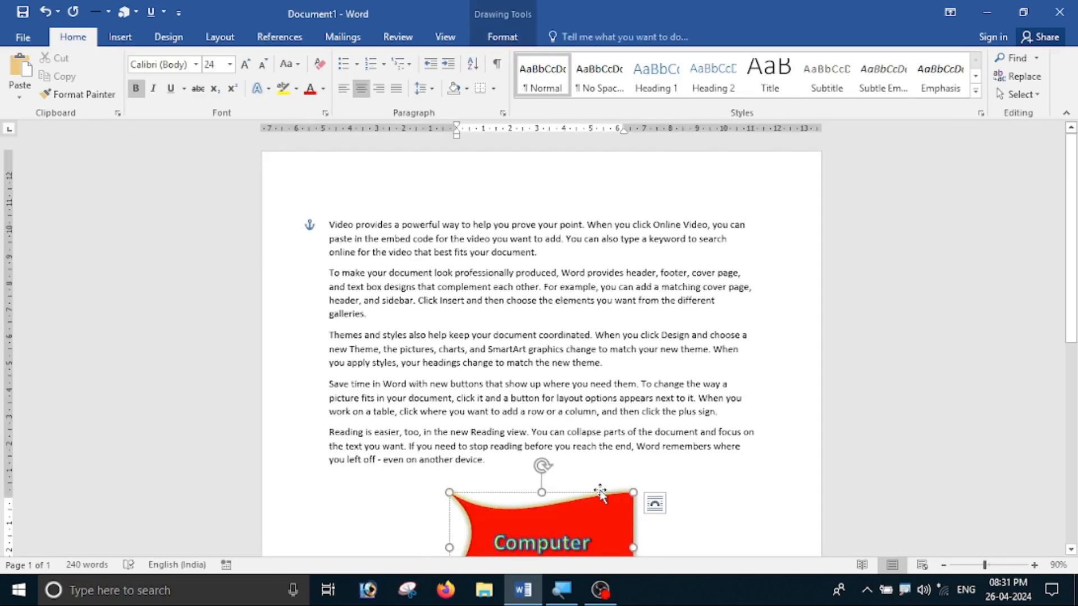
pyautogui.moveTo(601, 494); pyautogui.dragTo(617, 245)
pyautogui.keyDown('ctrl'); pyautogui.scroll(5, 613, 303); pyautogui.keyUp('ctrl')
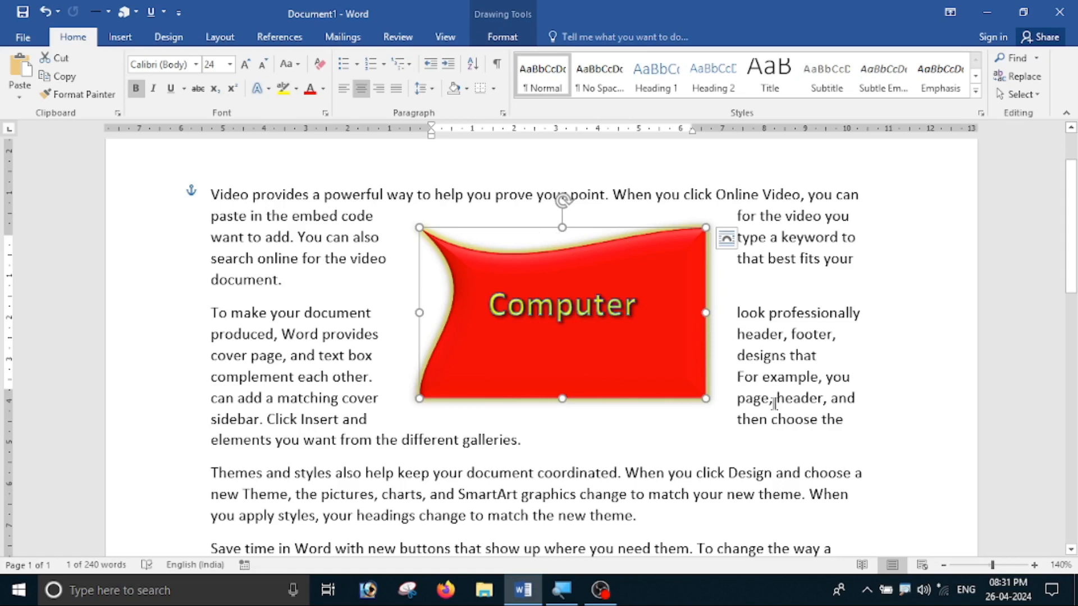
# - Set the red shape's text wrapping to In Line with Text
pyautogui.click(679, 338)
pyautogui.click(681, 231)
pyautogui.click(507, 39)
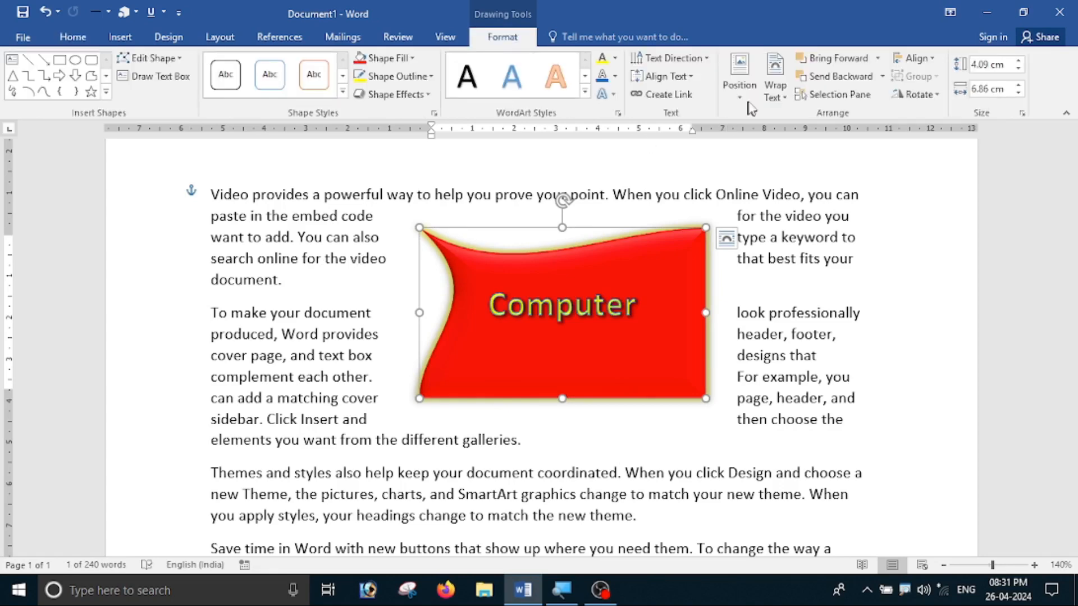
pyautogui.click(775, 87)
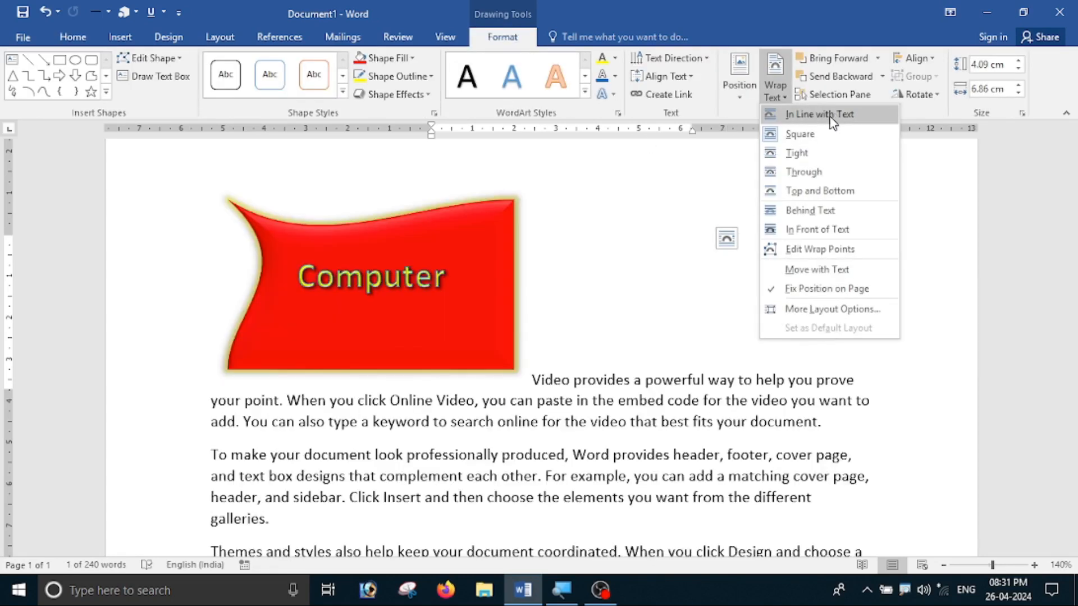
pyautogui.click(833, 115)
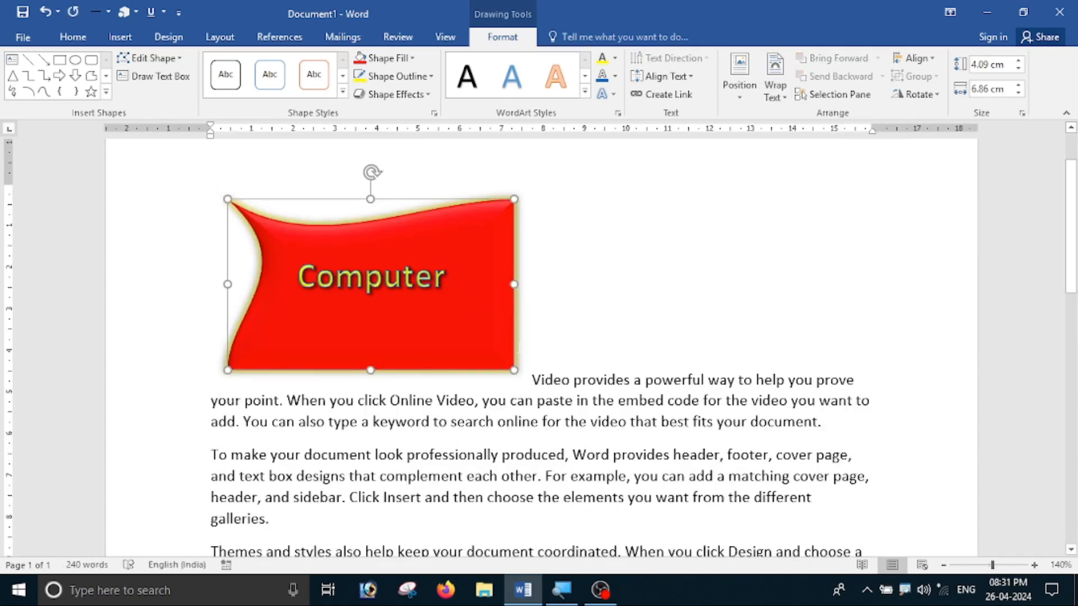
# - Move the inline shape into the third paragraph, directly after "keep your document coordinated. When"
pyautogui.scroll(-2, 477, 298)
pyautogui.moveTo(499, 243); pyautogui.dragTo(666, 440)
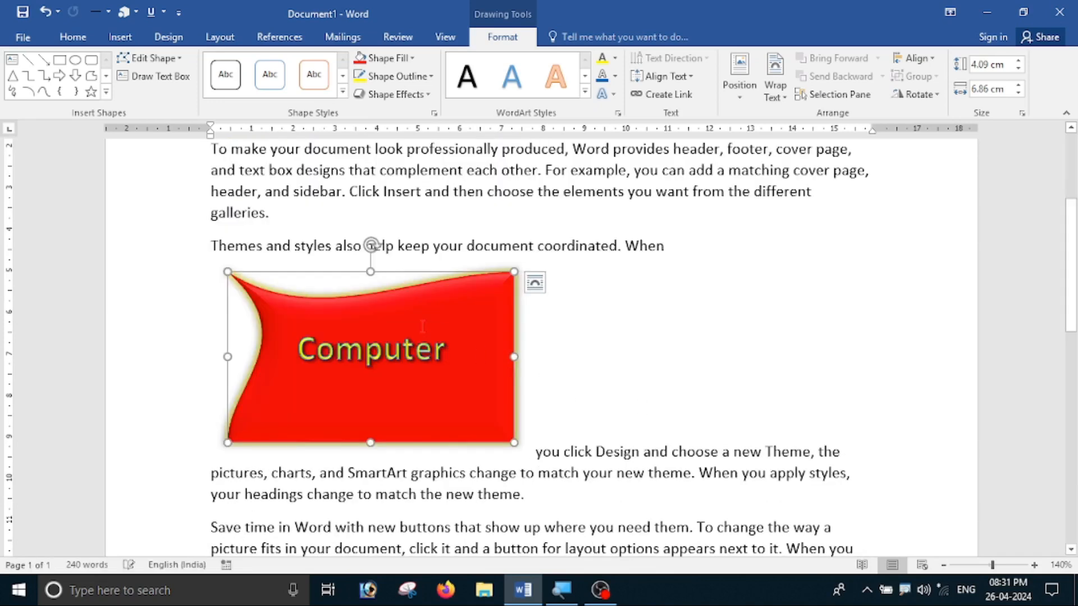
pyautogui.scroll(2, 645, 402)
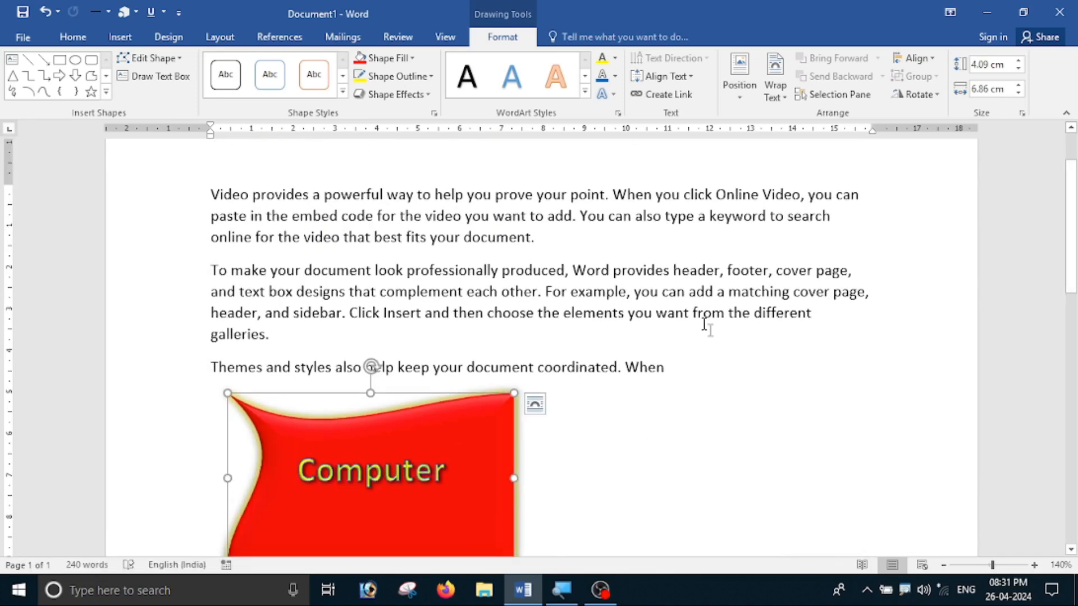
pyautogui.scroll(-4, 706, 322)
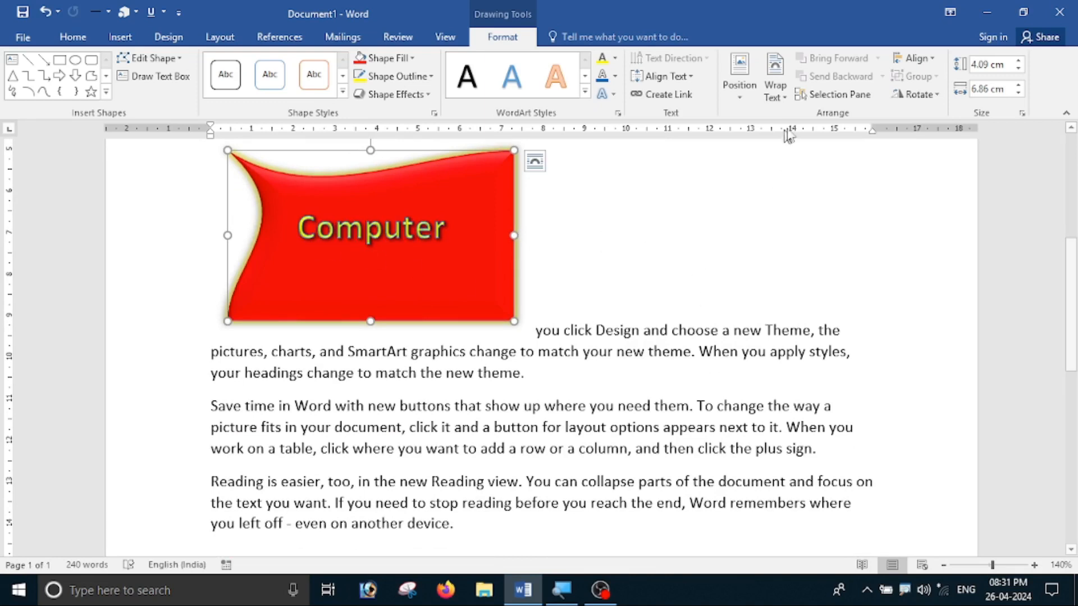
# - Change the red shape's text wrapping to Square so the paragraphs flow beside it
pyautogui.click(785, 96)
pyautogui.click(800, 135)
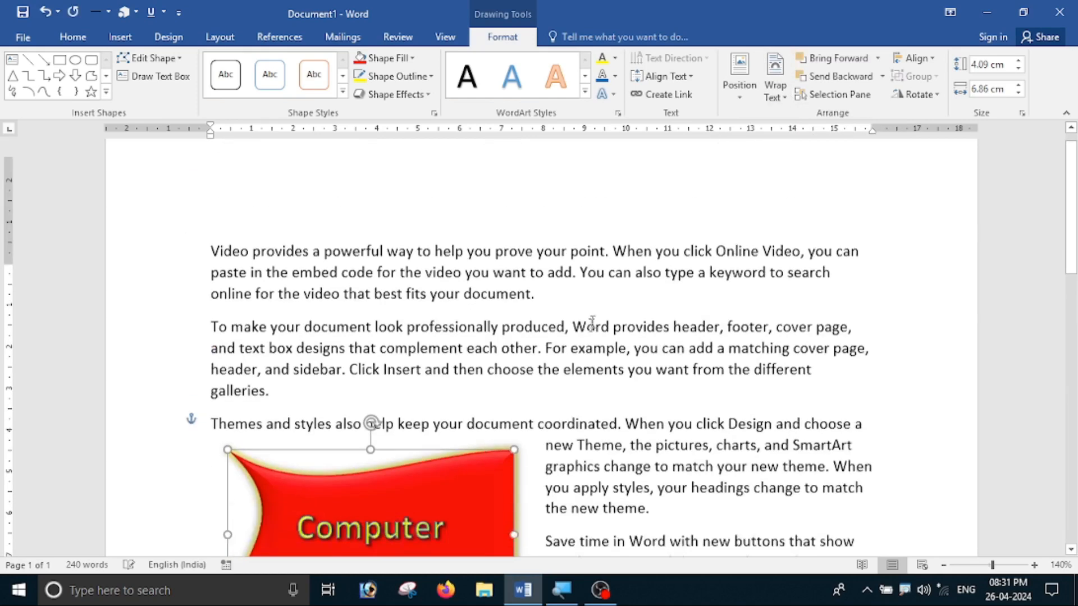
pyautogui.scroll(-4, 488, 362)
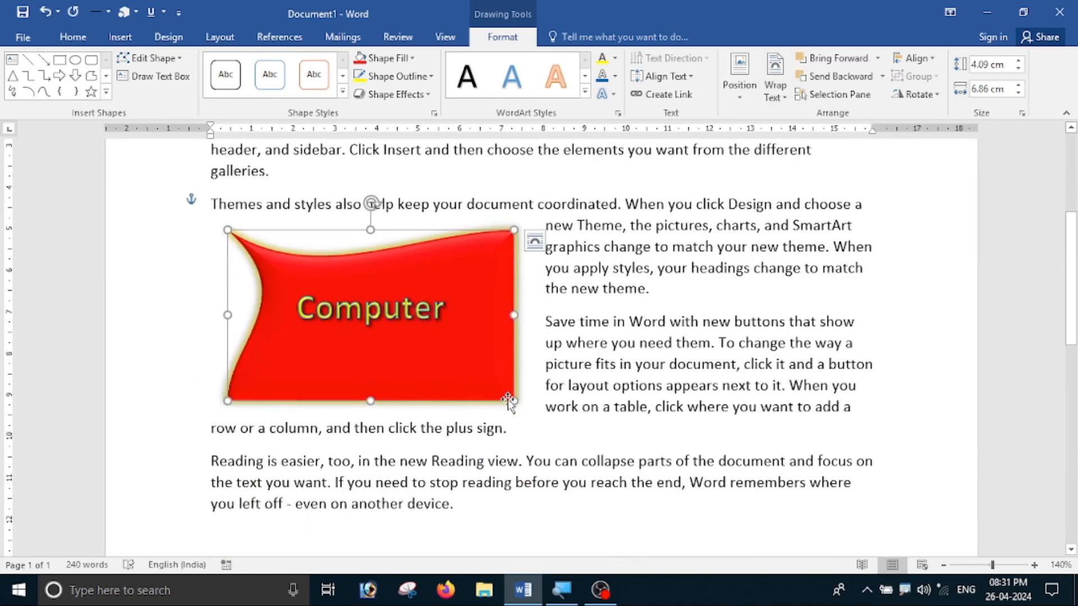
# - Move the red shape up from the third paragraph so it sits across the middle of the first two paragraphs
pyautogui.moveTo(513, 400); pyautogui.dragTo(634, 368)
pyautogui.scroll(4, 621, 382)
pyautogui.scroll(1, 621, 382)
pyautogui.moveTo(572, 459); pyautogui.dragTo(582, 330)
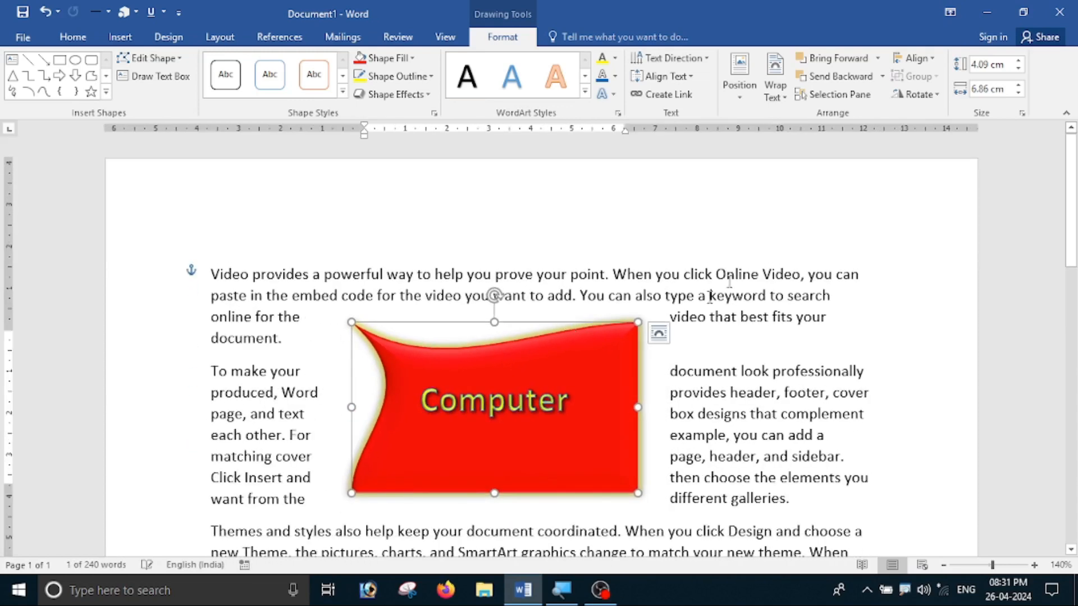
# - Set the red shape's text wrapping to Tight and move it rightward and slightly down into the second paragraph
pyautogui.click(775, 85)
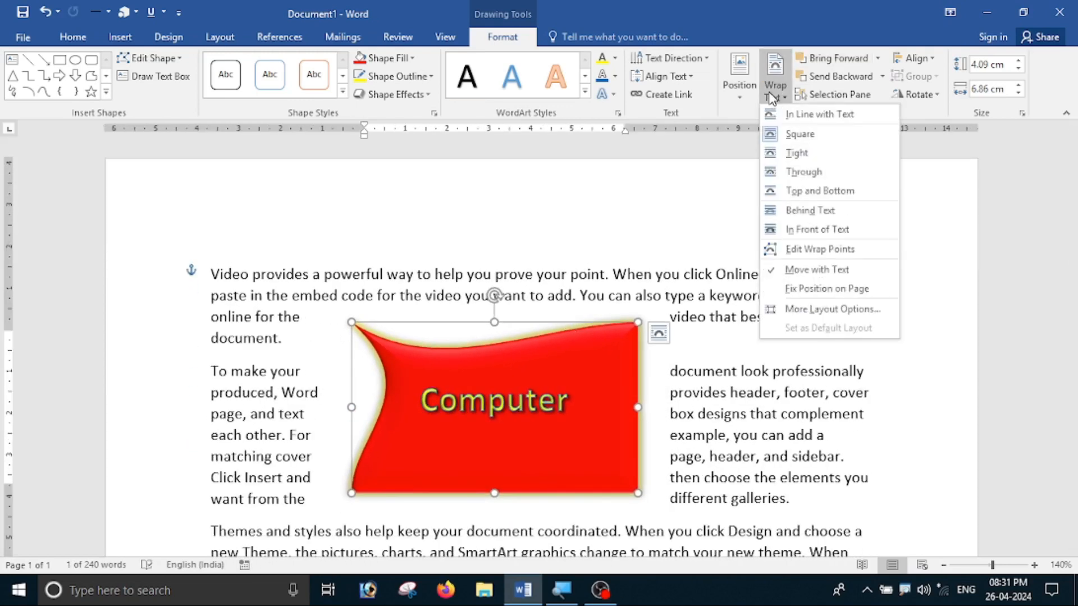
pyautogui.click(797, 152)
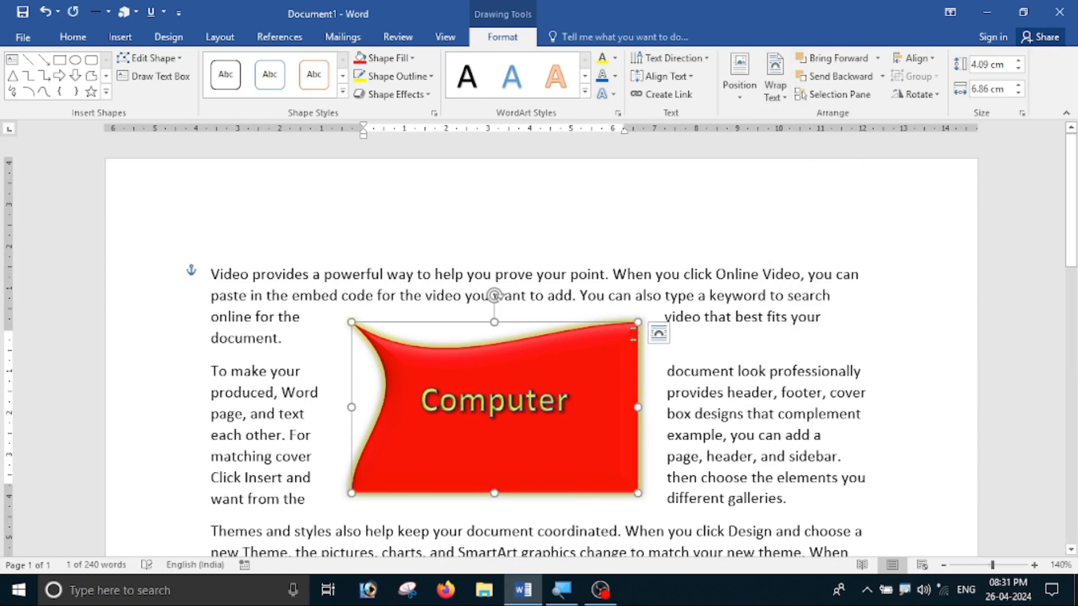
pyautogui.moveTo(639, 350); pyautogui.dragTo(740, 386)
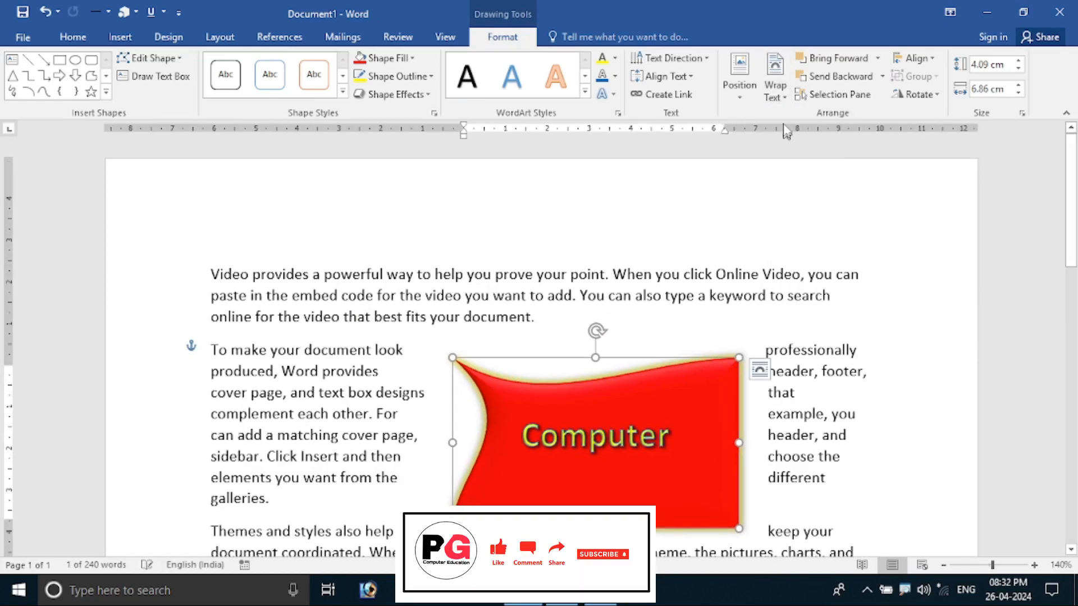
# - Change the red shape's text wrapping to Through and move it back toward the middle of the second paragraph
pyautogui.click(773, 96)
pyautogui.click(799, 173)
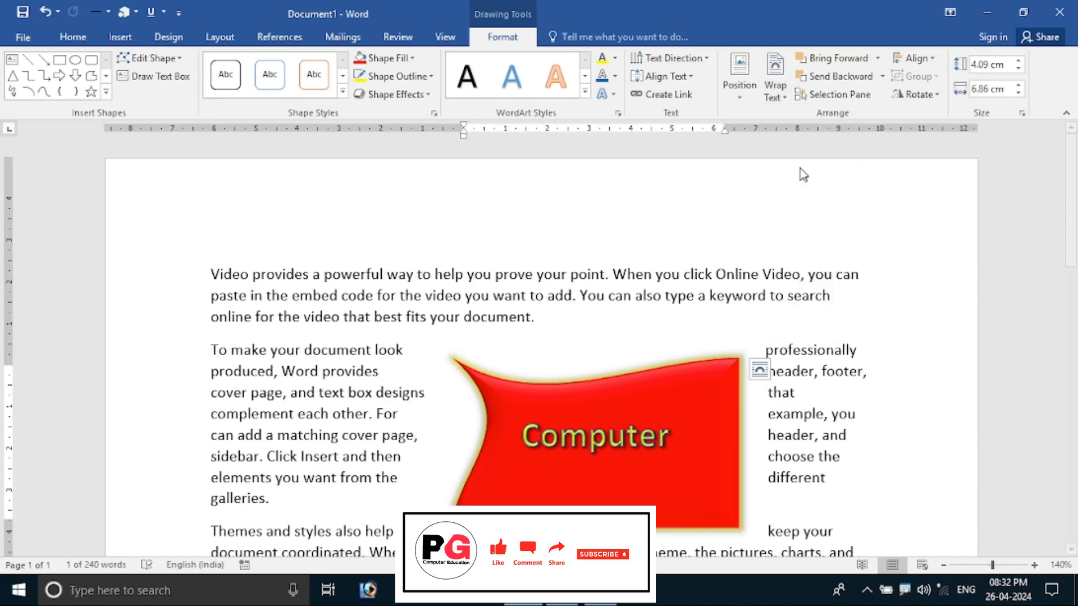
pyautogui.moveTo(450, 333); pyautogui.dragTo(331, 315)
# - Set the red shape's wrapping to Top and Bottom and check how the paragraphs break around it
pyautogui.click(775, 90)
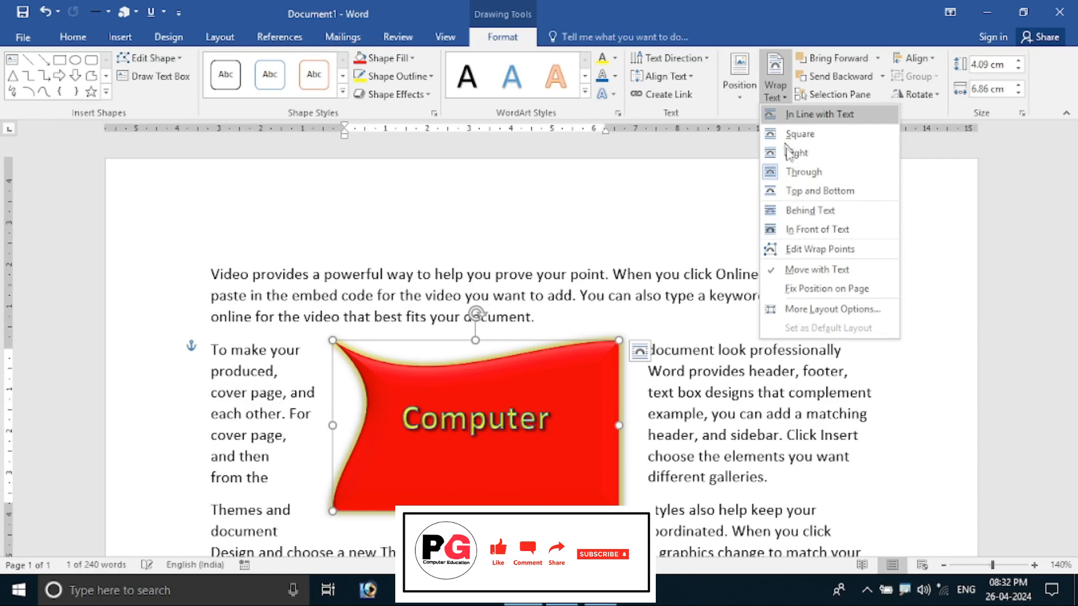
pyautogui.click(808, 191)
pyautogui.scroll(-4, 594, 392)
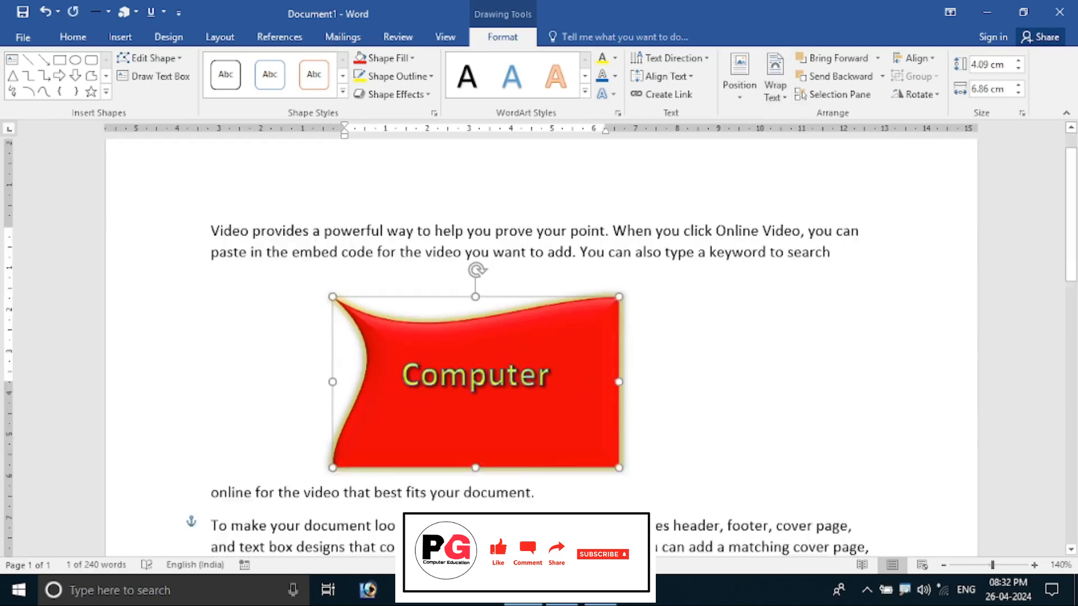
pyautogui.scroll(4, 773, 228)
# - Place the red shape behind the text using the Behind Text wrapping option and deselect it
pyautogui.click(775, 92)
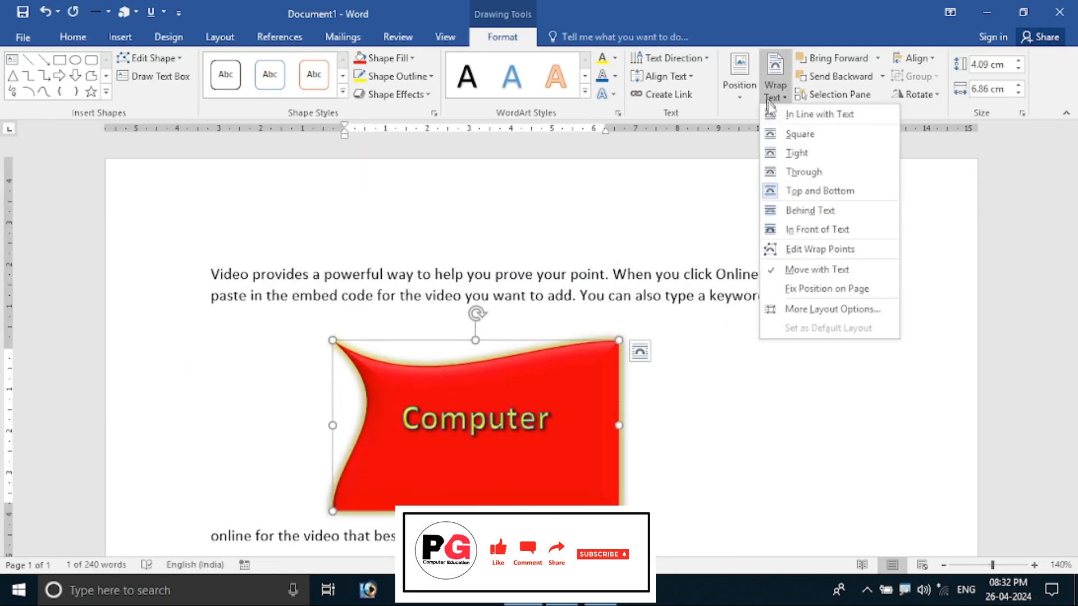
pyautogui.click(825, 214)
pyautogui.scroll(-2, 685, 373)
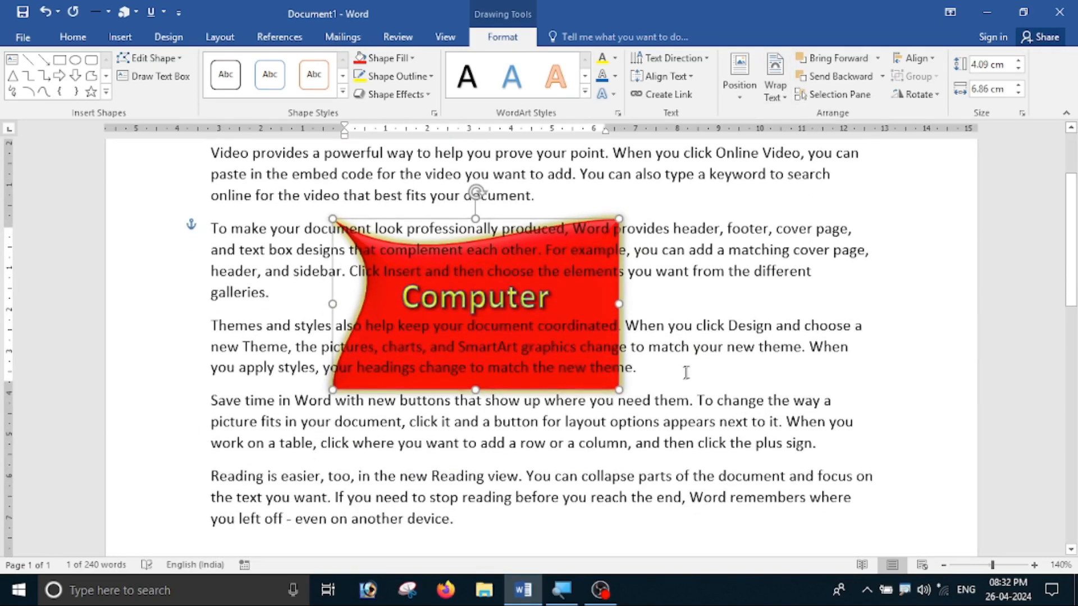
pyautogui.click(686, 373)
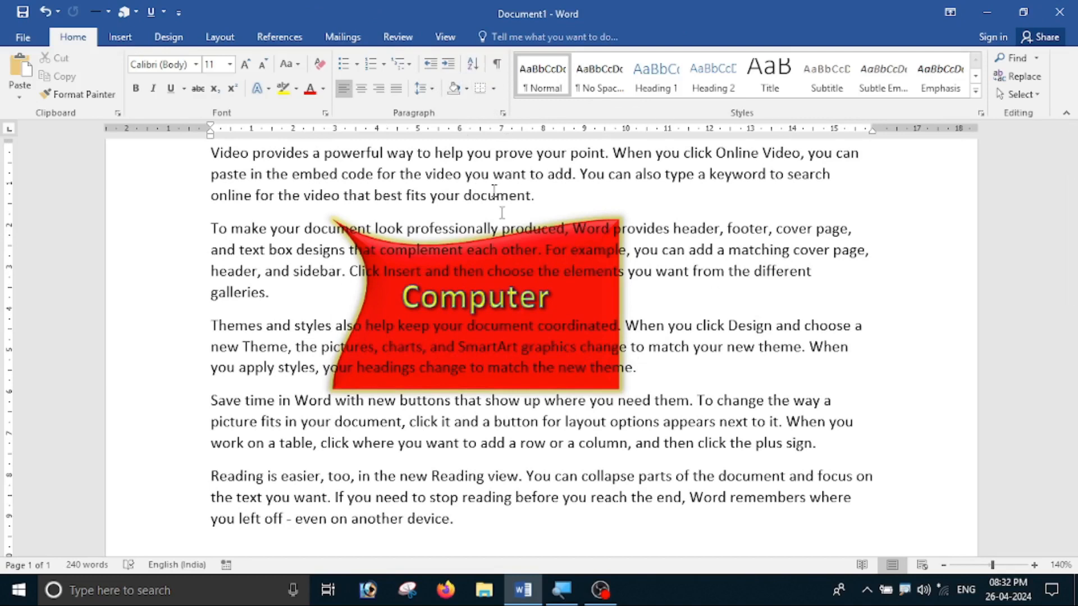
# - Change the red shape's wrapping to In Front of Text and move it slightly down and right over the paragraphs
pyautogui.click(609, 290)
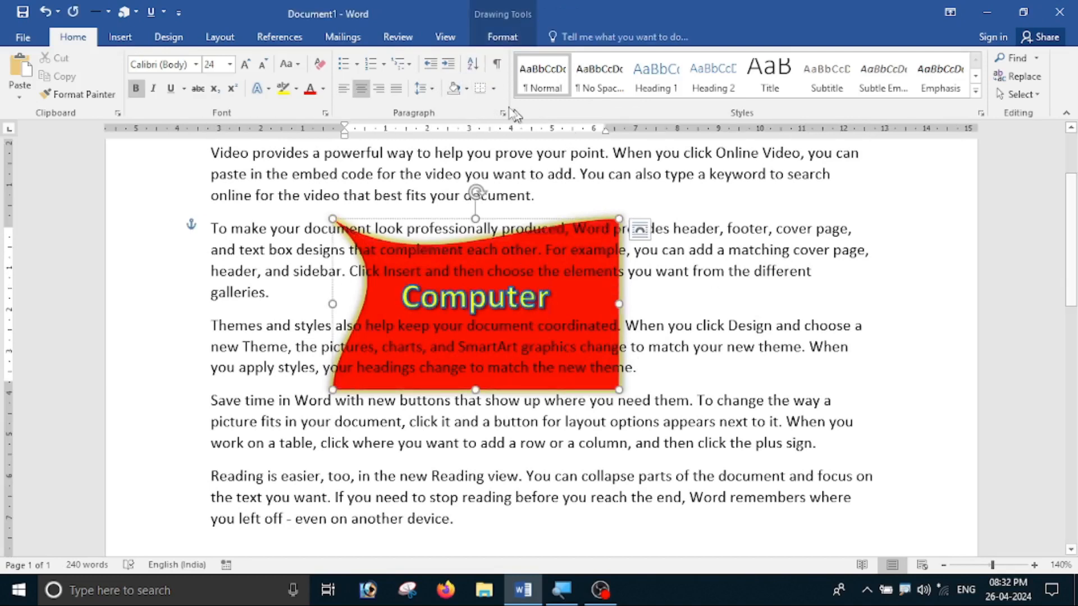
pyautogui.click(501, 37)
pyautogui.click(775, 89)
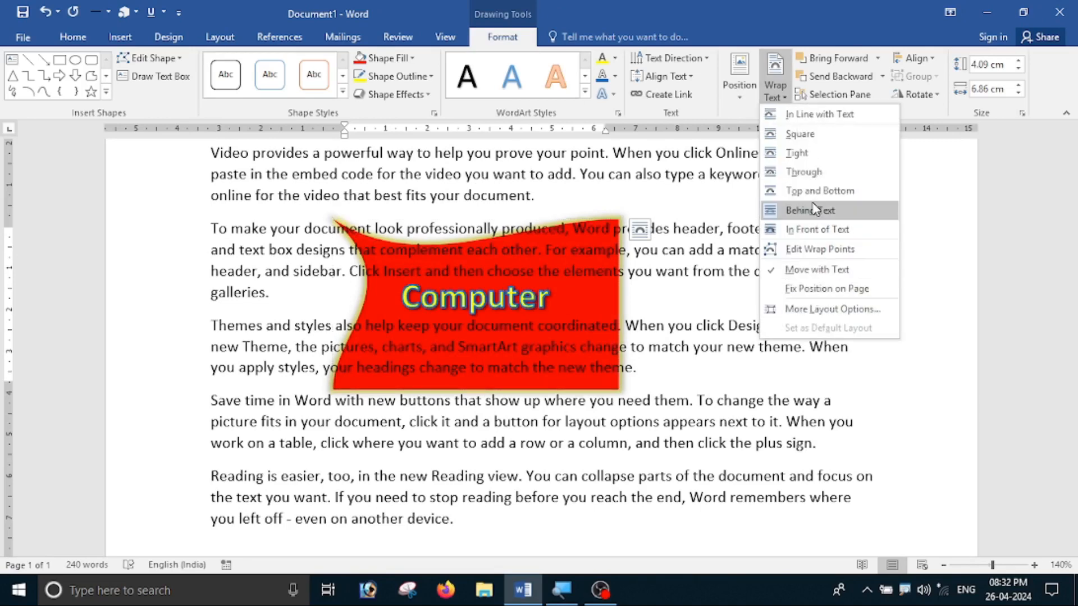
pyautogui.click(817, 229)
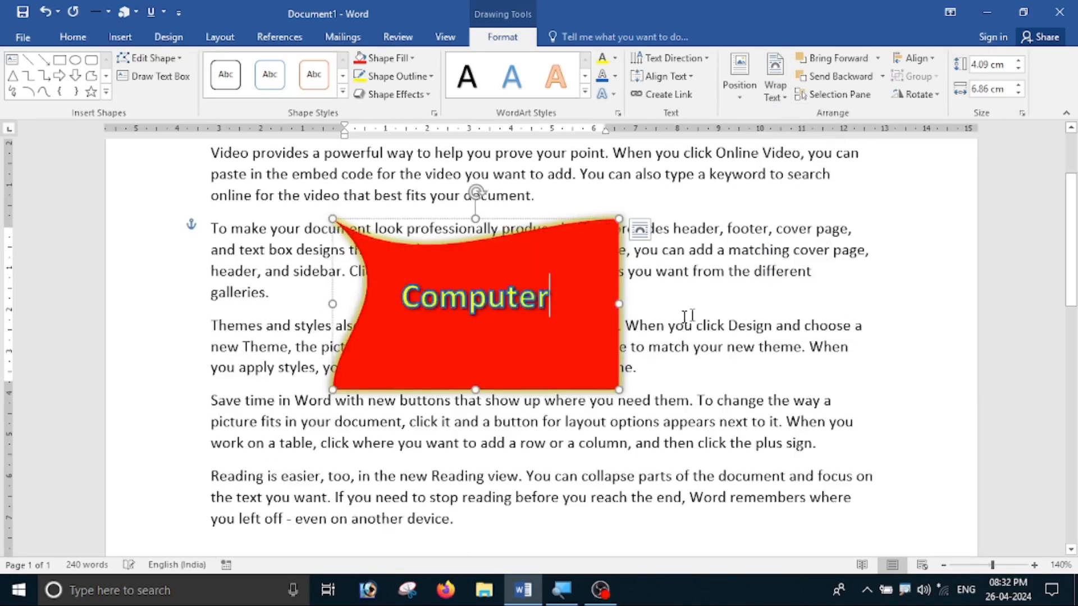
pyautogui.moveTo(596, 226); pyautogui.dragTo(625, 265)
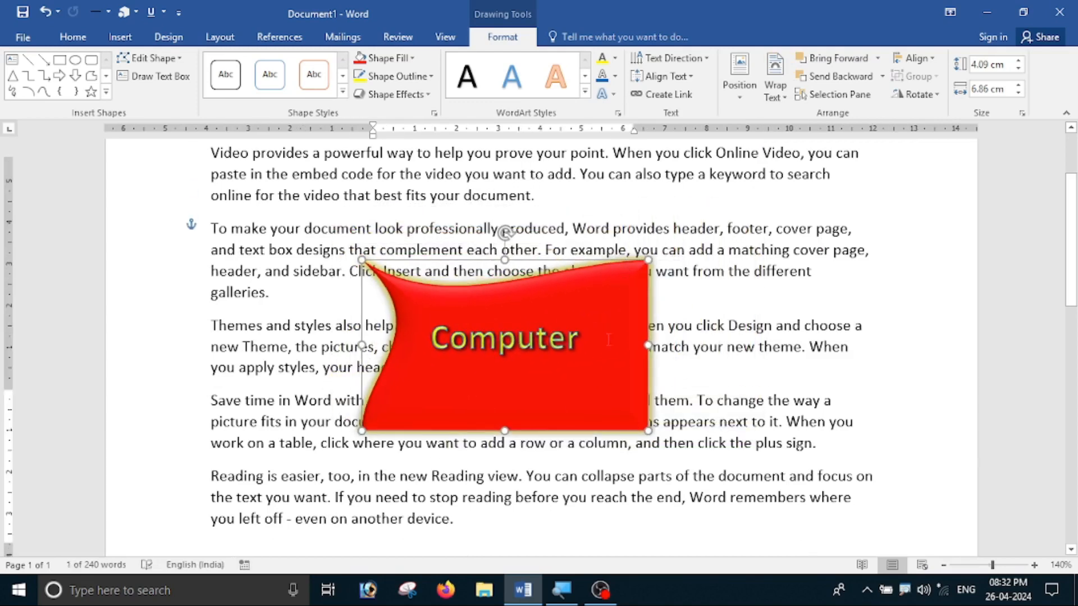
pyautogui.scroll(3, 594, 333)
pyautogui.moveTo(584, 388); pyautogui.dragTo(595, 339)
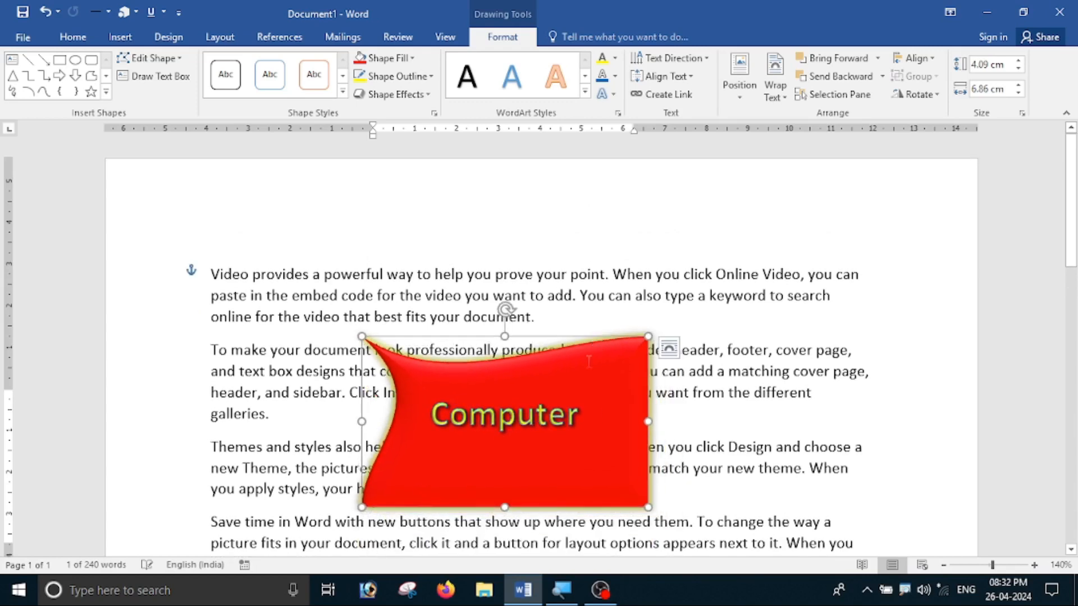
# - Set the red shape's wrapping to Square and move it down and left, across the second and third paragraphs
pyautogui.click(783, 100)
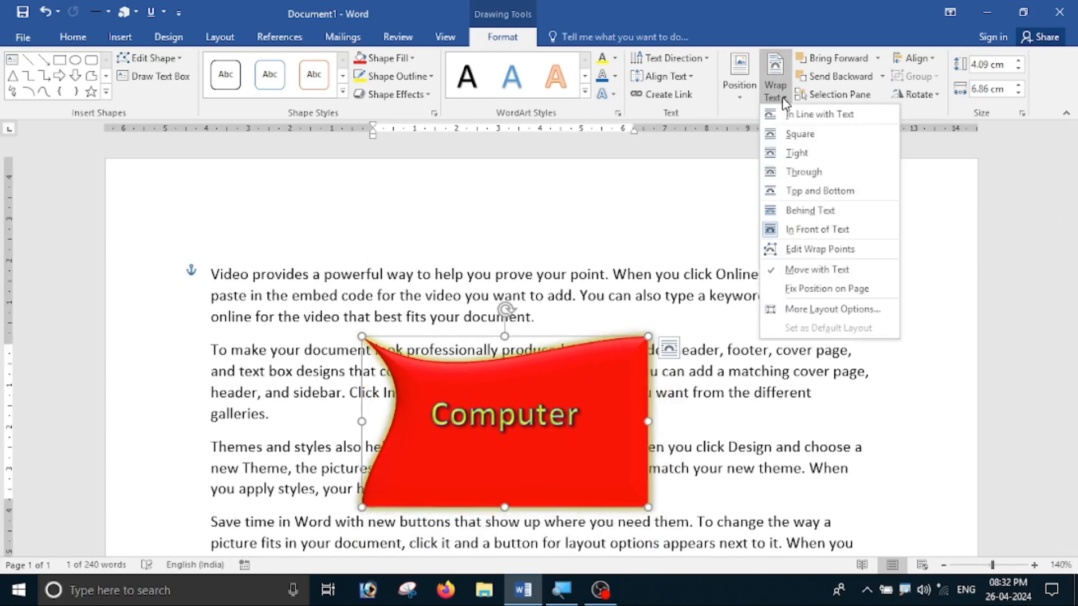
pyautogui.click(805, 136)
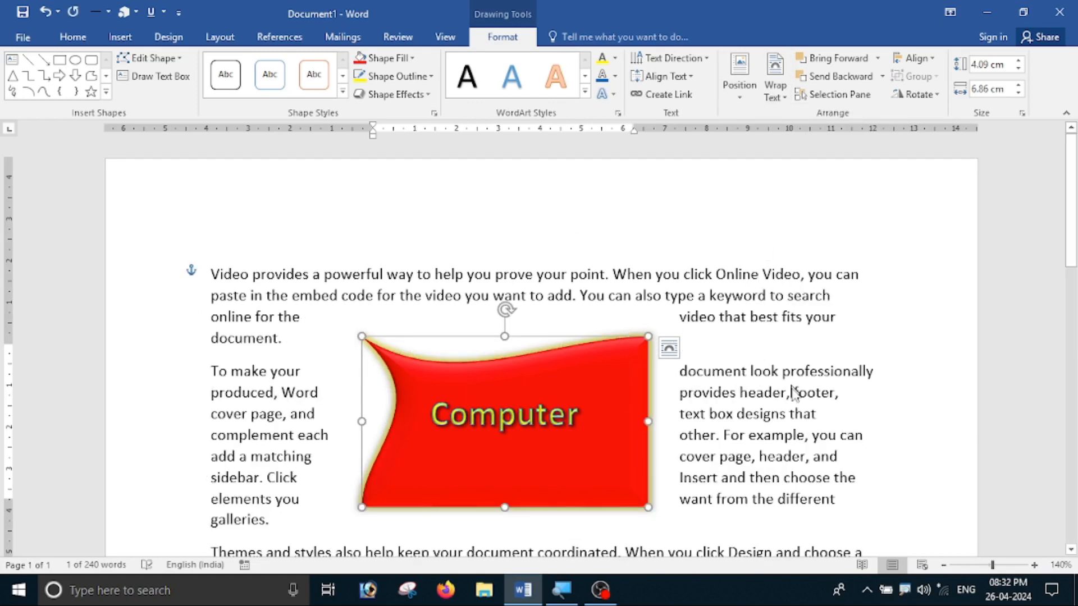
pyautogui.click(618, 359)
pyautogui.scroll(-2, 619, 359)
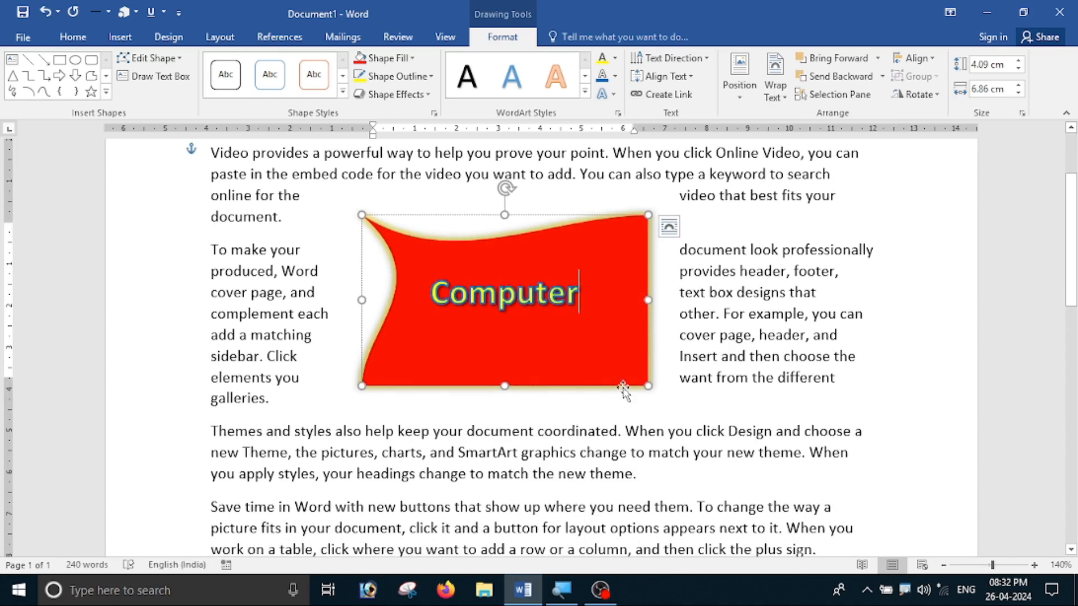
pyautogui.moveTo(651, 387); pyautogui.dragTo(591, 415)
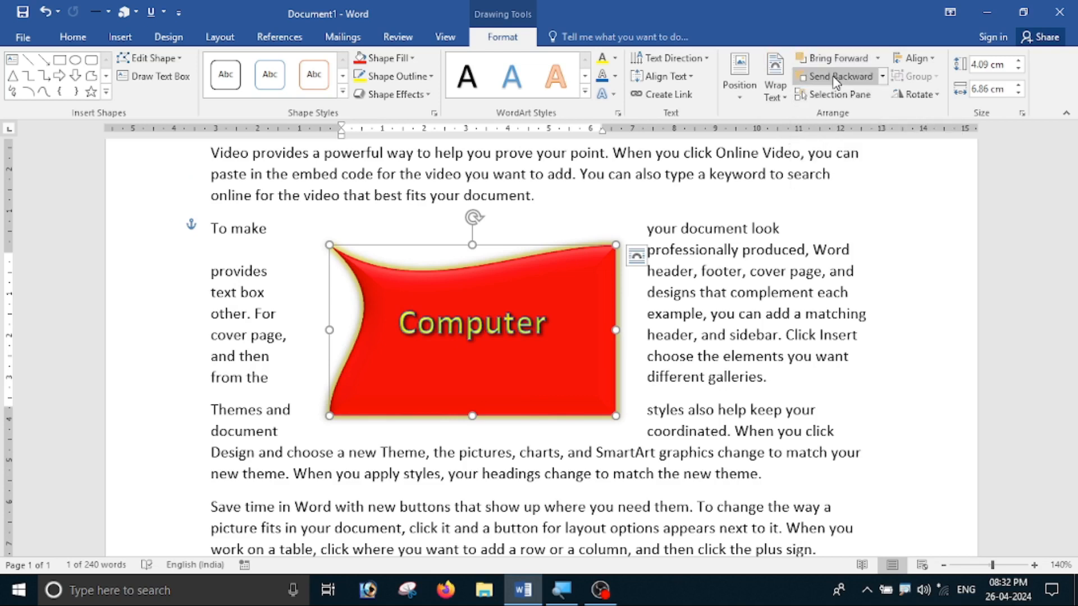
# - Insert a smiley face about 6.9 cm wide and 6.2 cm high, overlapping the right part of the red shape
pyautogui.click(120, 37)
pyautogui.click(217, 79)
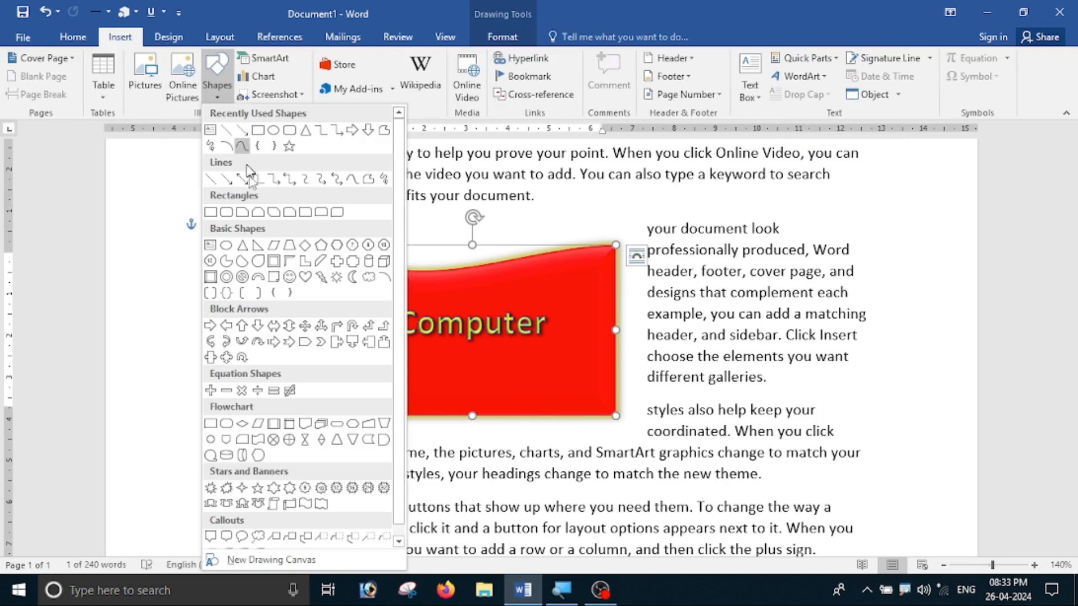
pyautogui.click(284, 293)
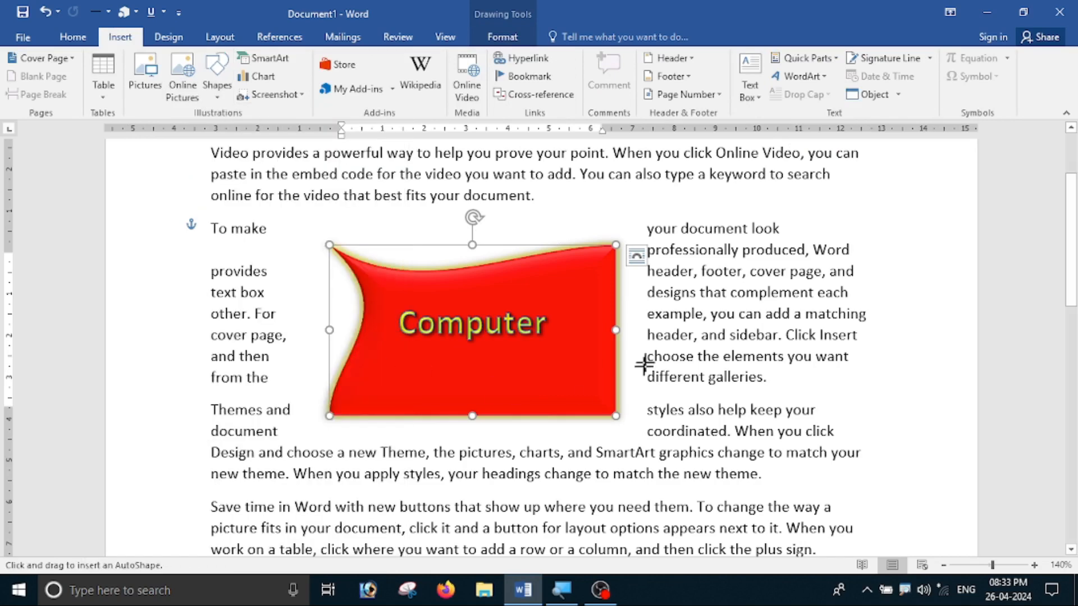
pyautogui.moveTo(547, 208); pyautogui.dragTo(838, 465)
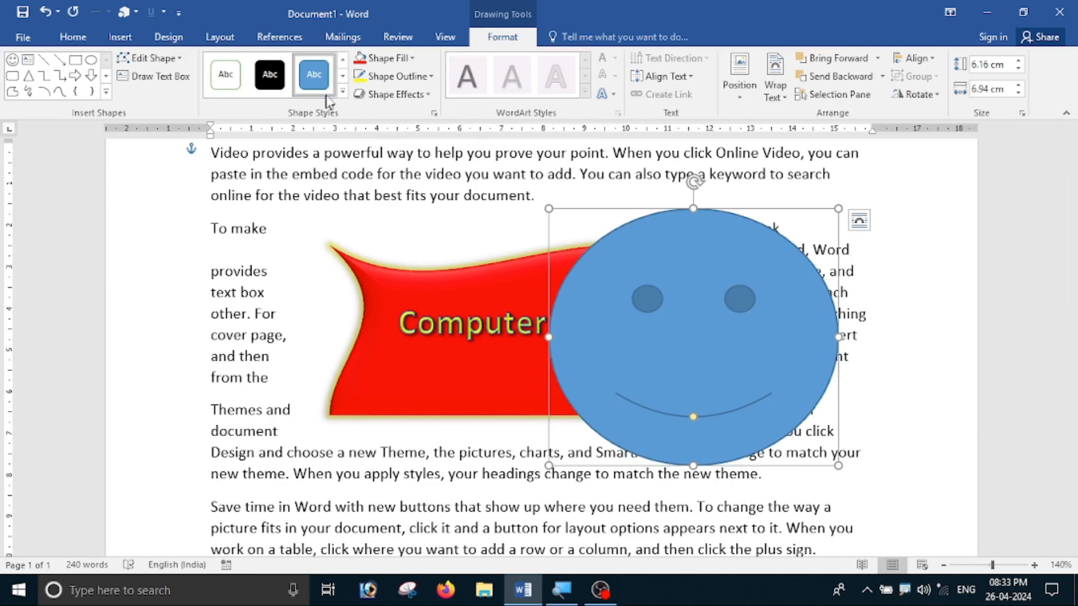
# - Apply the intense orange theme style to the smiley face and give it an outline in the standard orange color
pyautogui.click(342, 91)
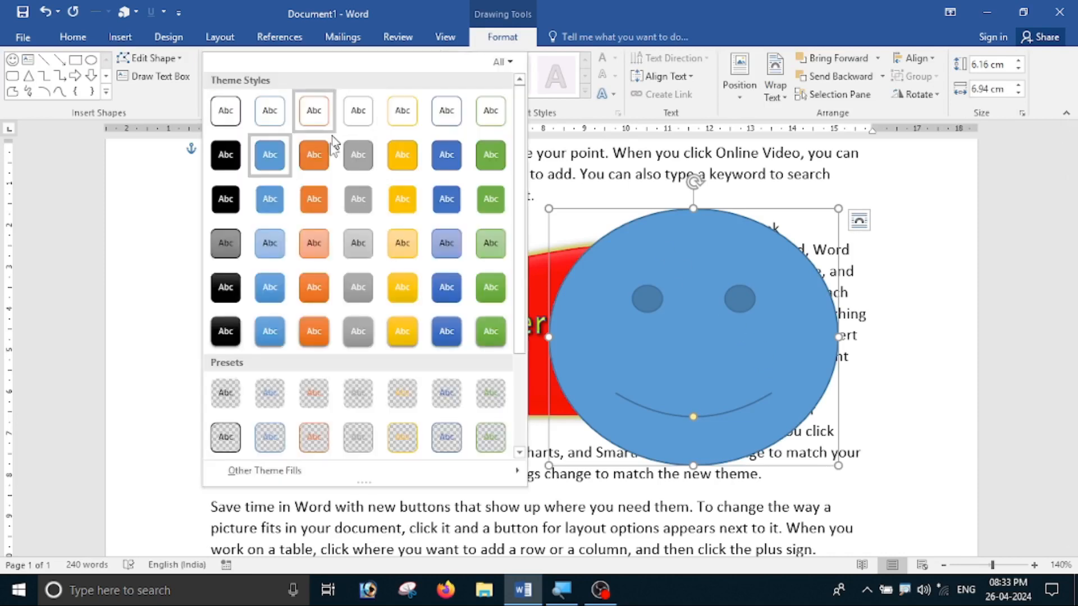
pyautogui.click(327, 347)
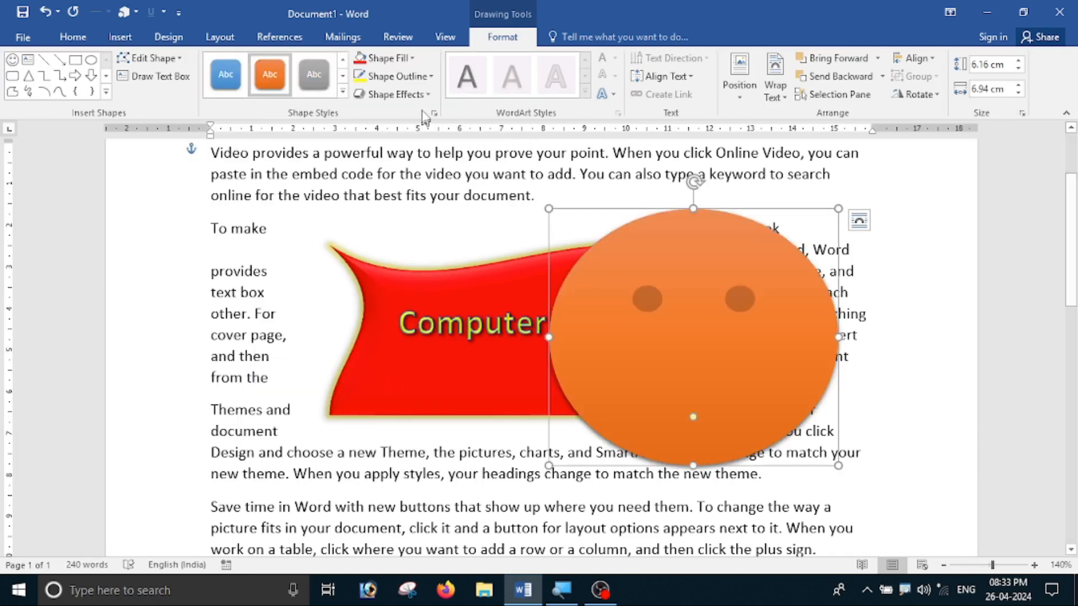
pyautogui.click(418, 76)
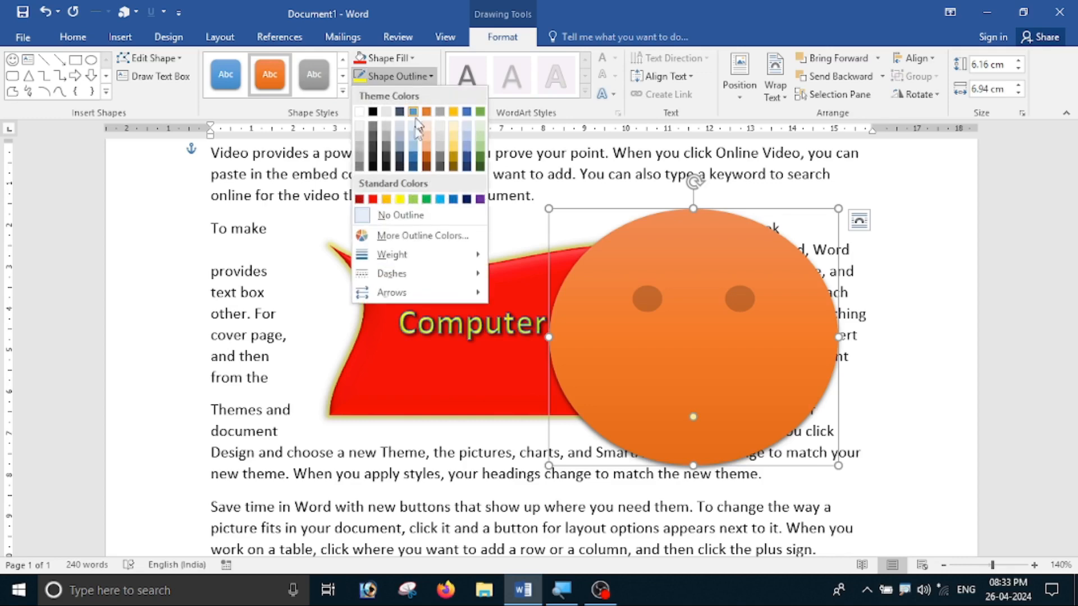
pyautogui.click(391, 199)
# - Shift the smiley face further over the red shape, send it backward, and bring it forward again
pyautogui.moveTo(702, 326); pyautogui.dragTo(677, 320)
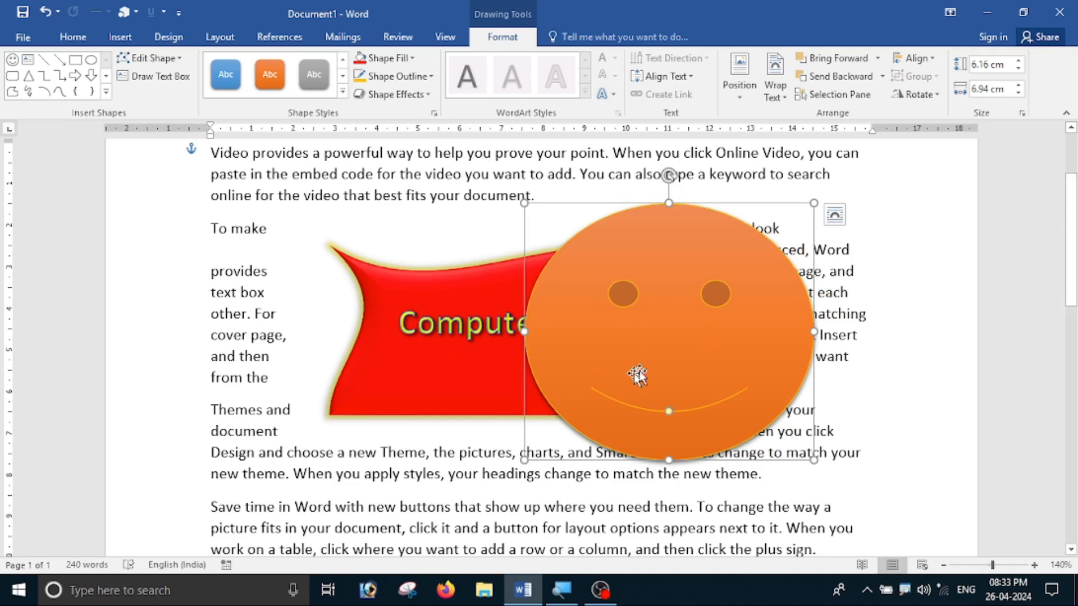
pyautogui.click(836, 76)
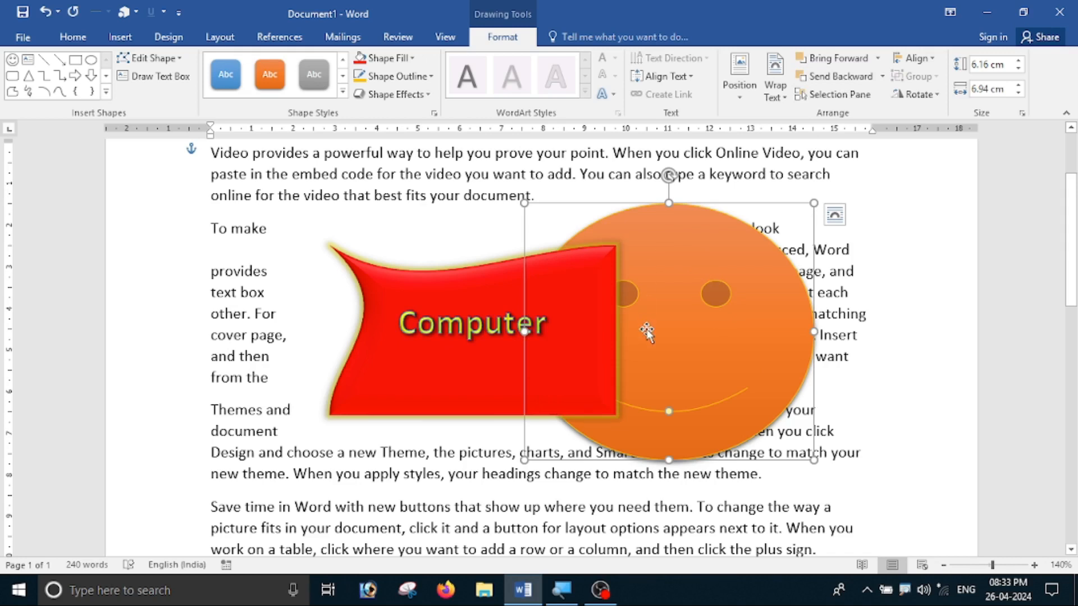
pyautogui.click(832, 58)
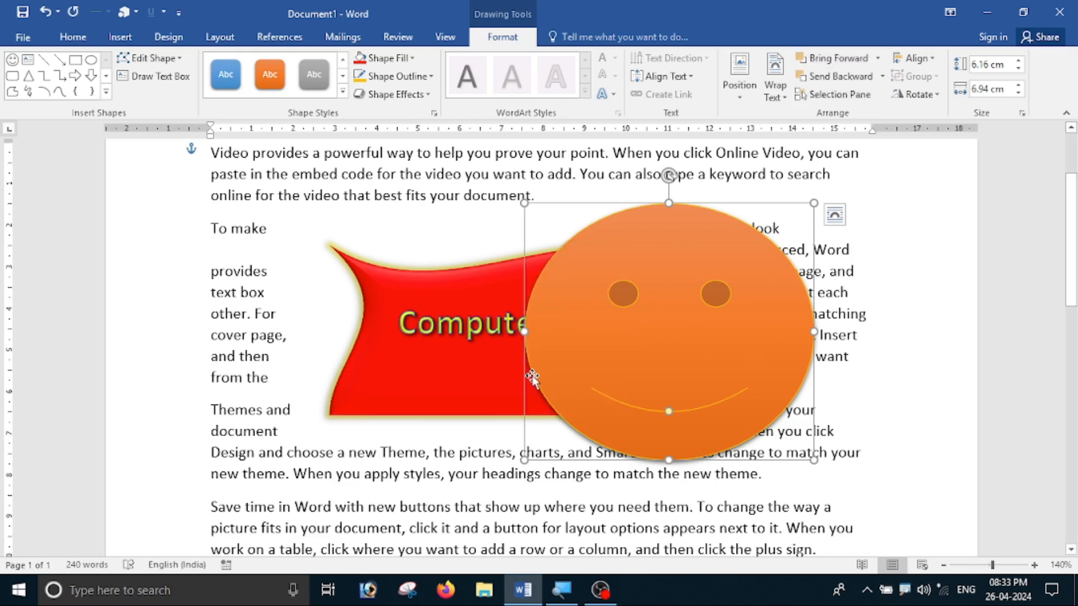
# - Show the list of shapes in the Selection pane, and hide and unhide the smiley face
pyautogui.click(836, 94)
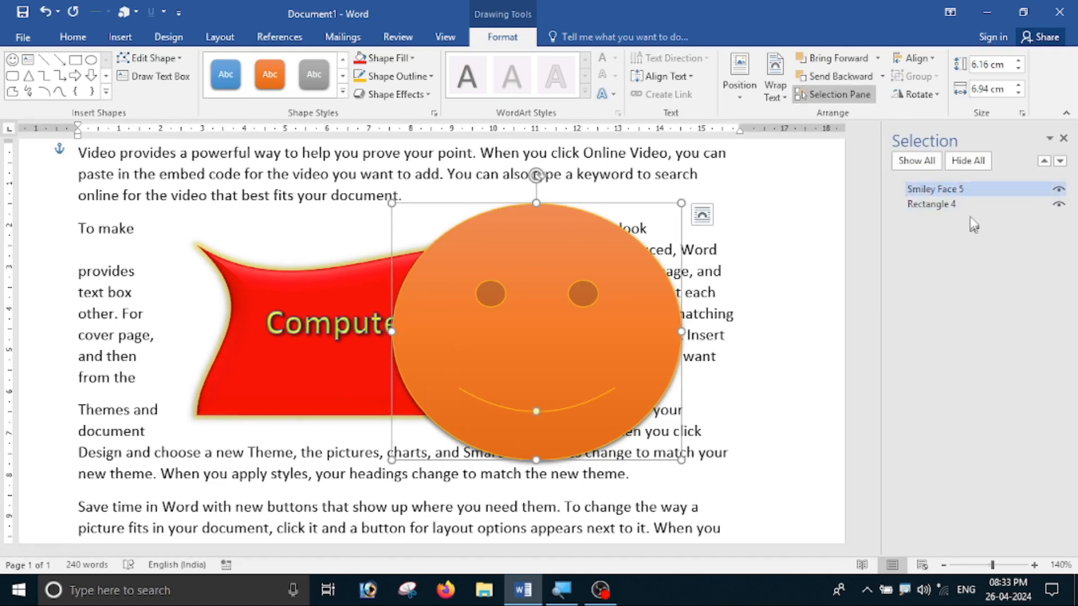
pyautogui.click(1059, 189)
pyautogui.click(1059, 190)
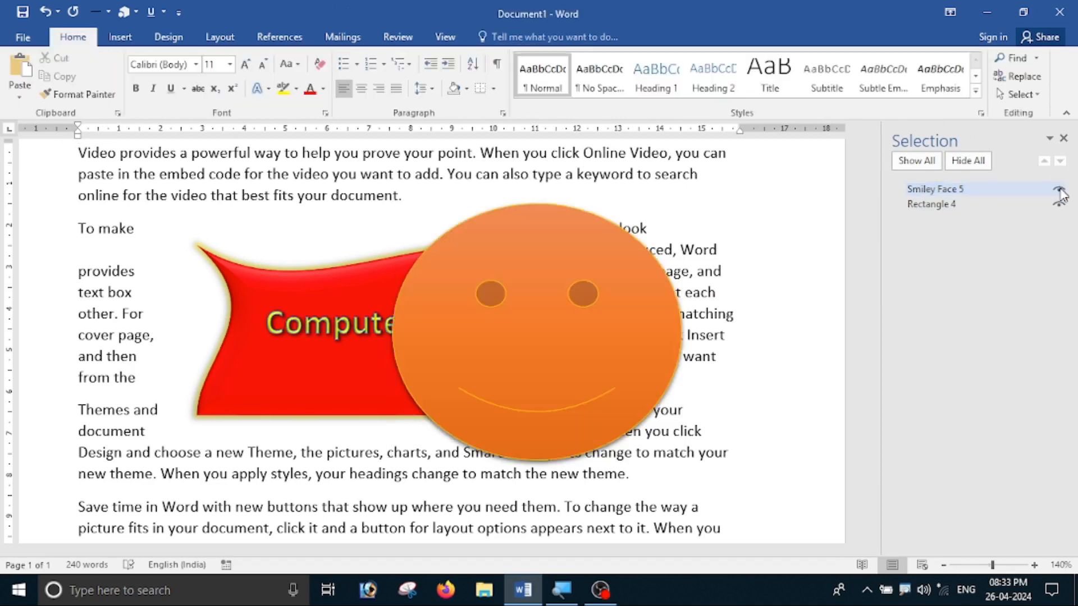
# - Align the smiley face to the left margin, and change its alignment to the right margin
pyautogui.click(544, 320)
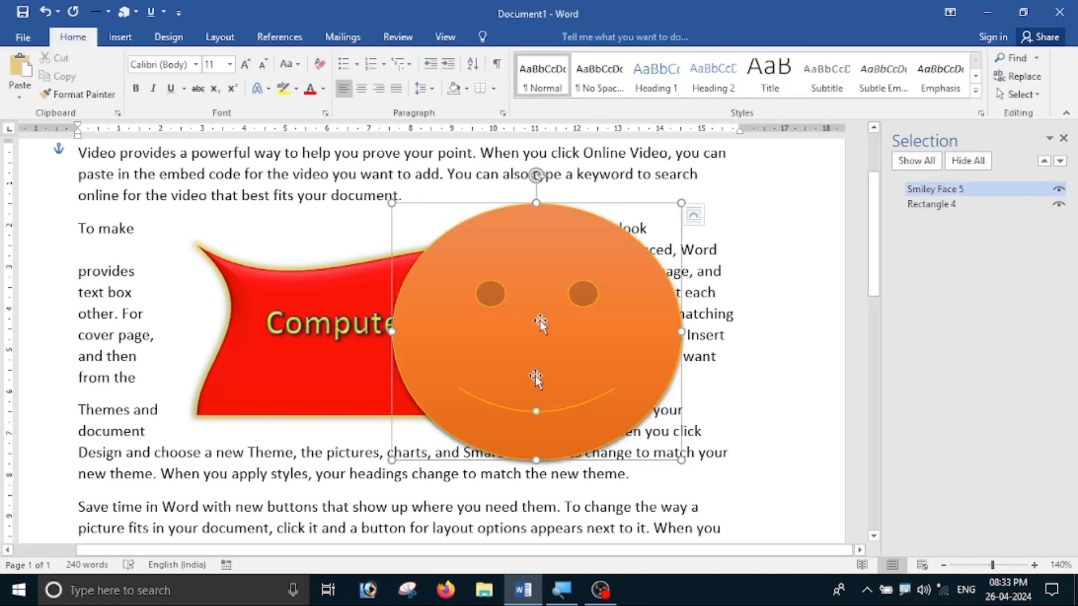
pyautogui.click(506, 35)
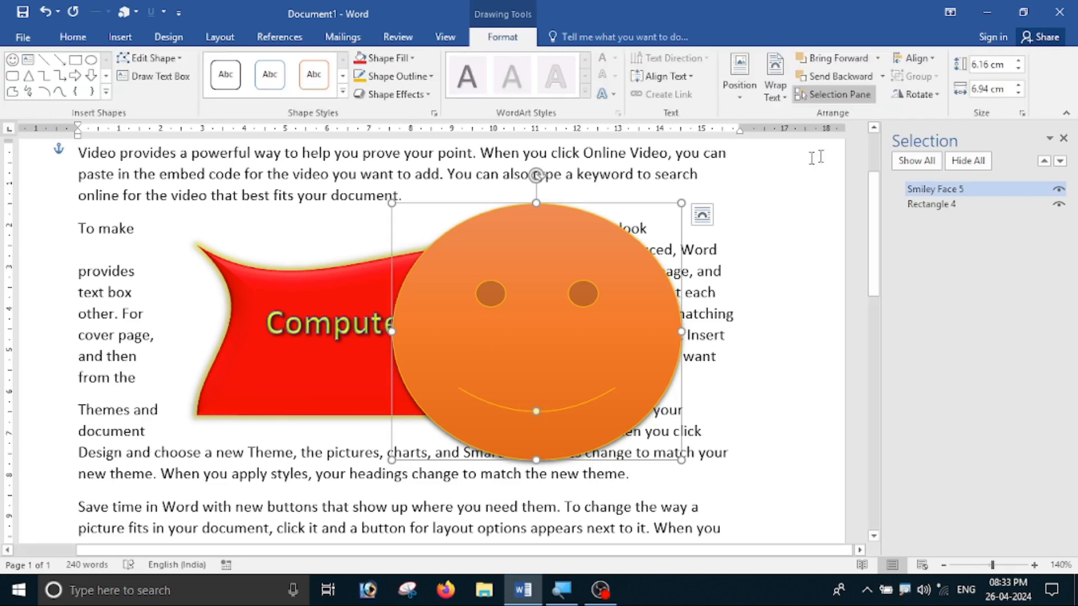
pyautogui.click(927, 58)
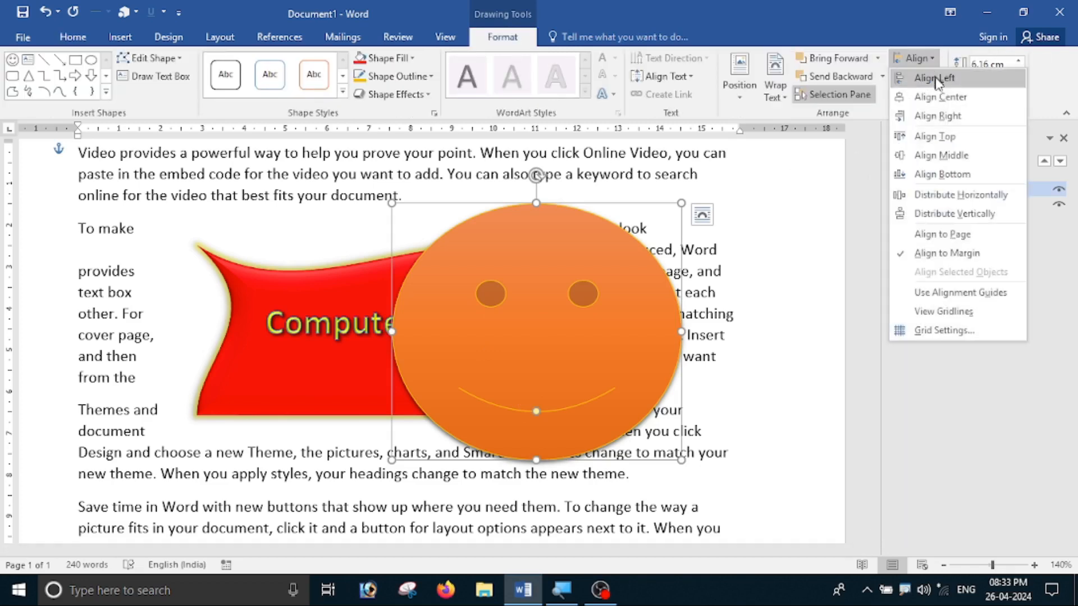
pyautogui.click(936, 78)
pyautogui.click(920, 58)
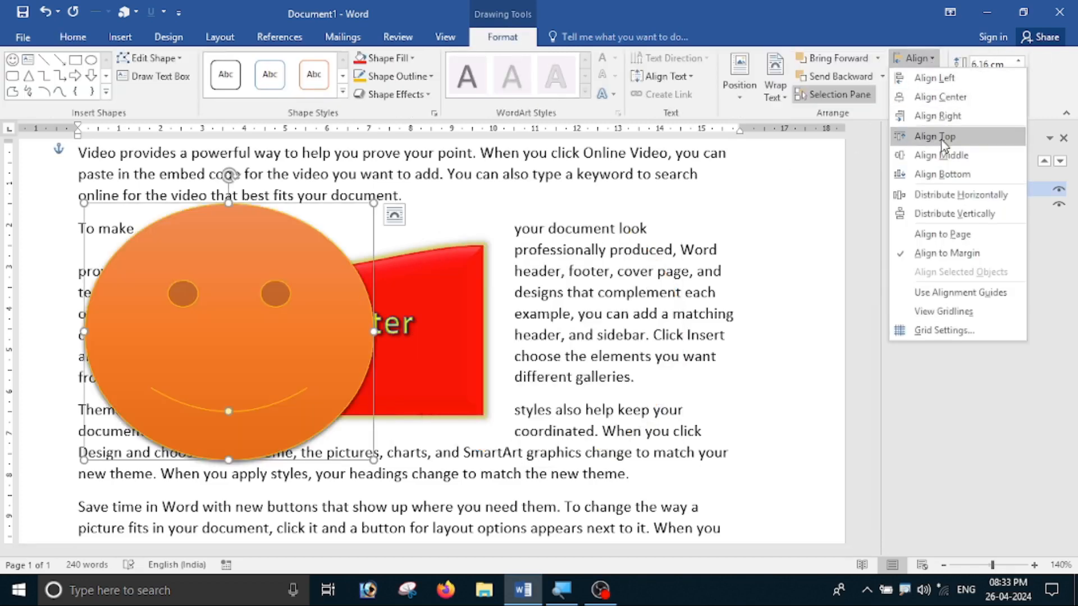
pyautogui.click(941, 116)
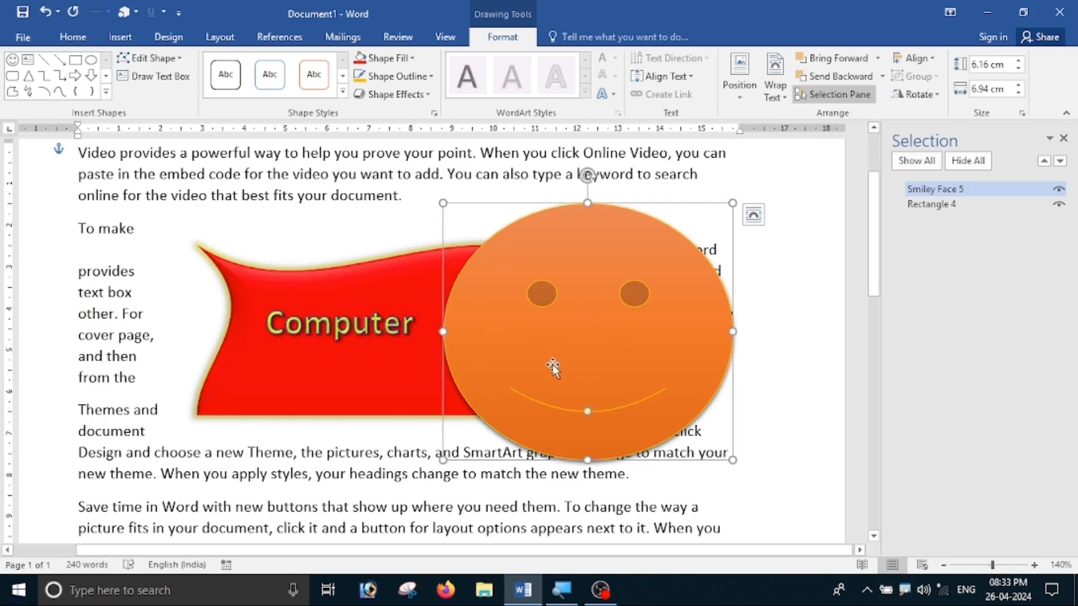
# - Select the red Computer shape together with the smiley face and group them
pyautogui.click(352, 325)
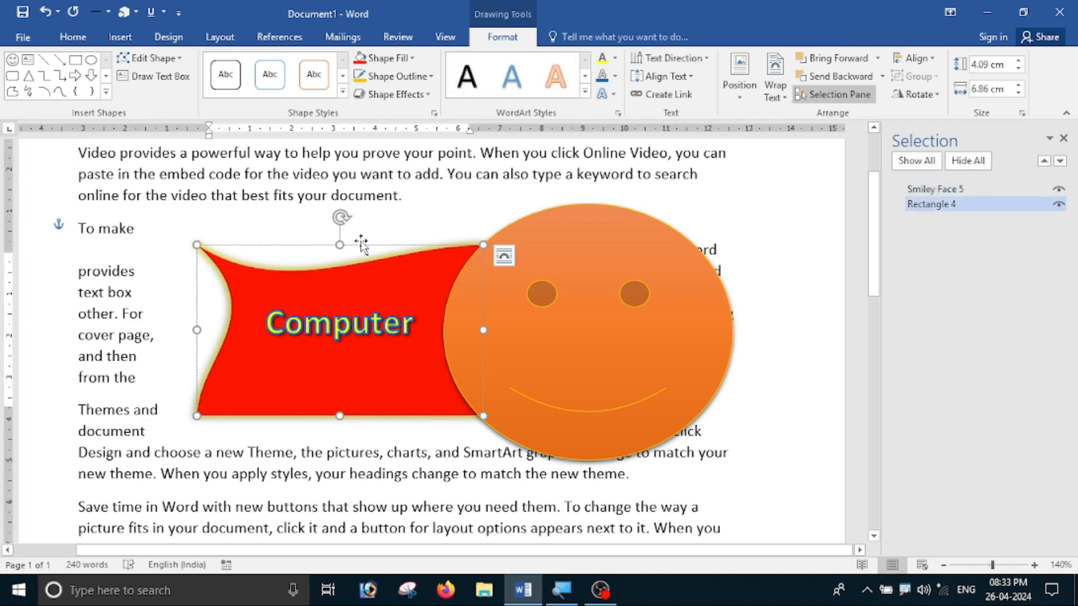
pyautogui.click(399, 248)
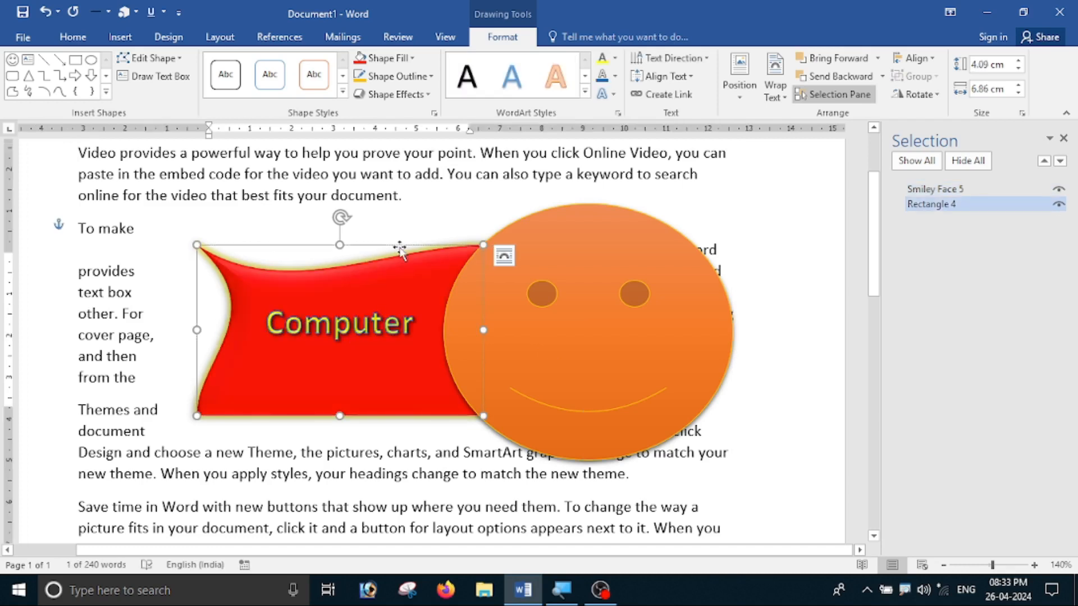
pyautogui.keyDown('shift'); pyautogui.click(573, 273); pyautogui.keyUp('shift')
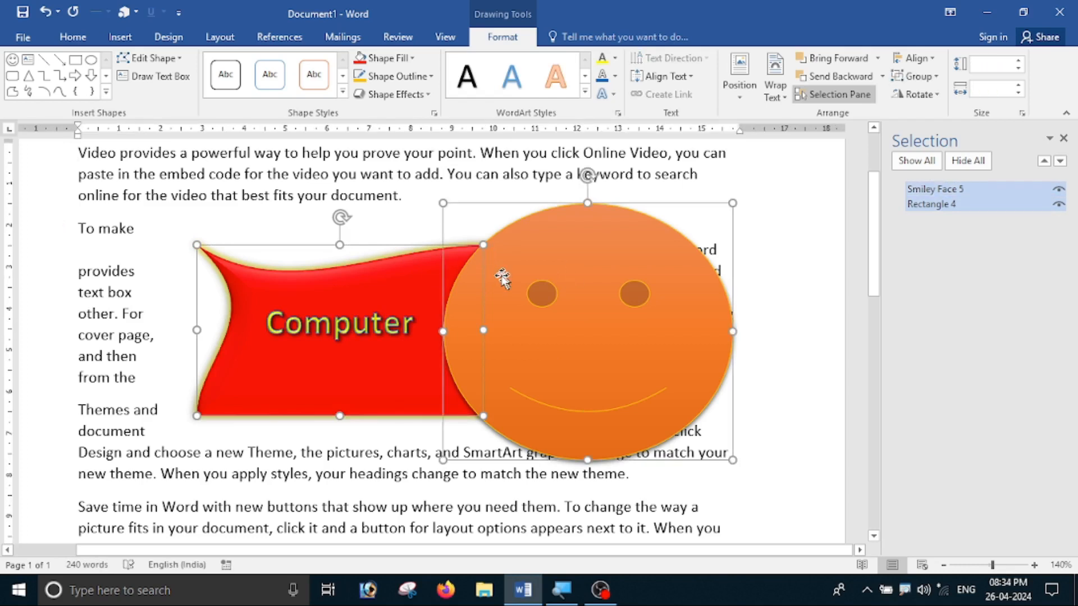
pyautogui.click(916, 77)
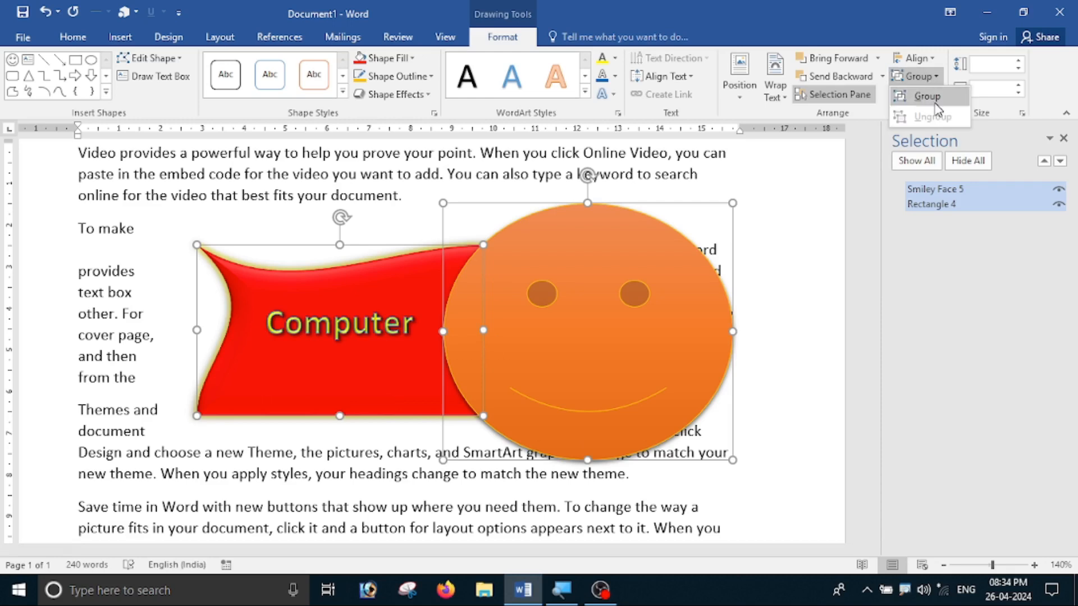
pyautogui.click(934, 104)
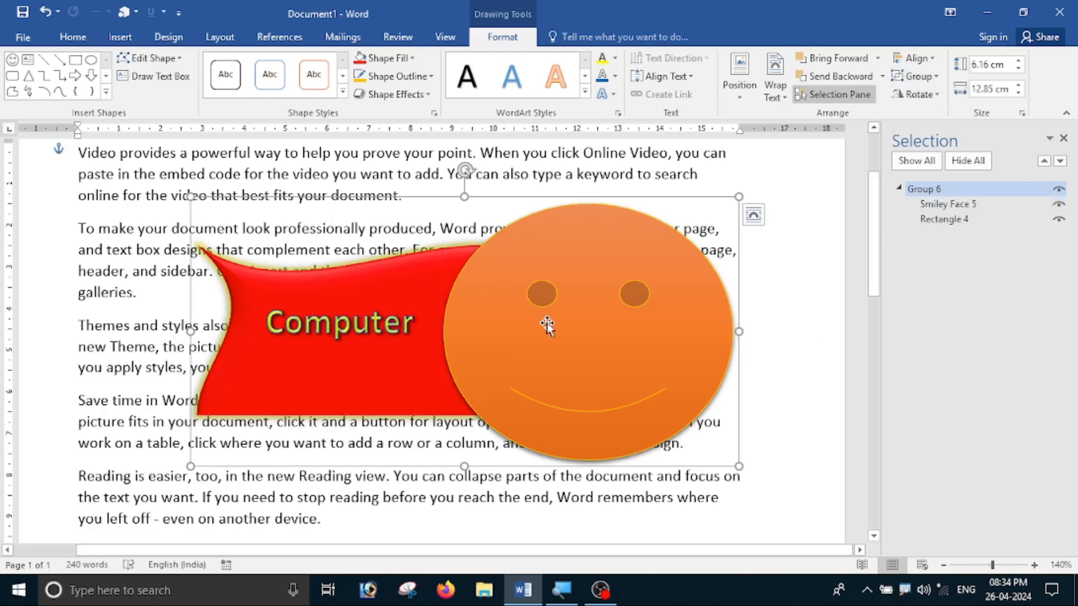
# - Move the group up and to the right, and shrink it to about 5 cm high and 6.6 cm wide
pyautogui.moveTo(623, 467); pyautogui.dragTo(680, 447)
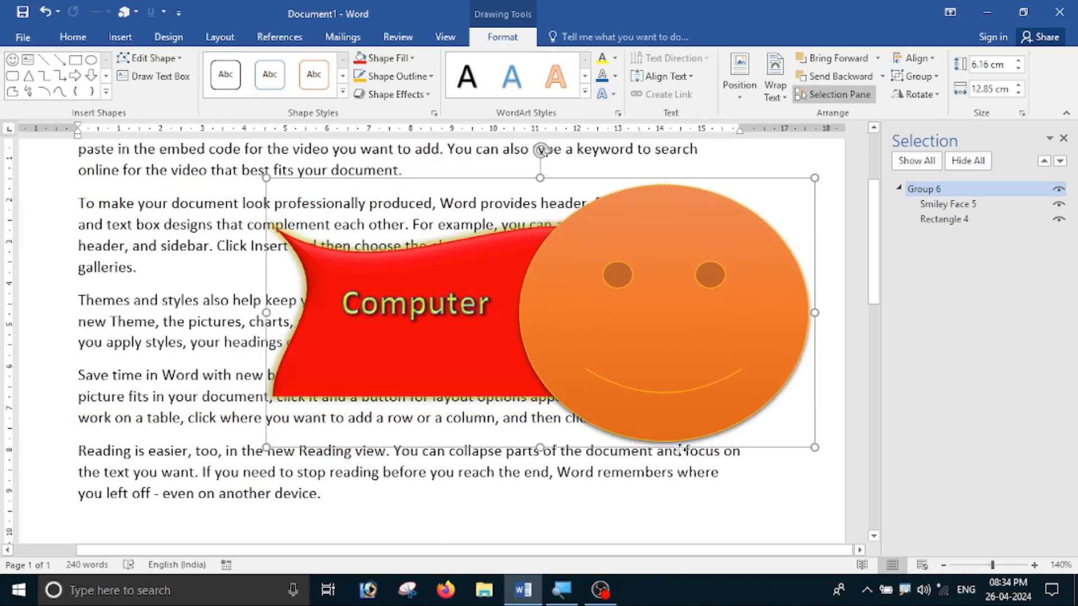
pyautogui.moveTo(789, 440); pyautogui.dragTo(552, 399)
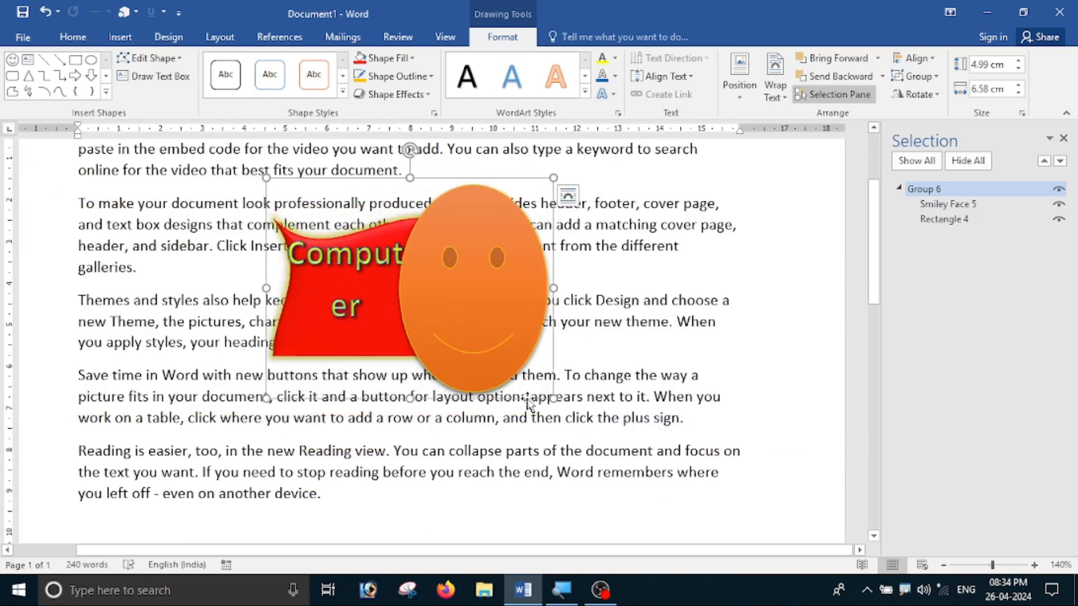
# - Rotate and flip the group until it is upside down with the smiley face on the left of the red shape
pyautogui.click(915, 94)
pyautogui.click(935, 116)
pyautogui.click(933, 132)
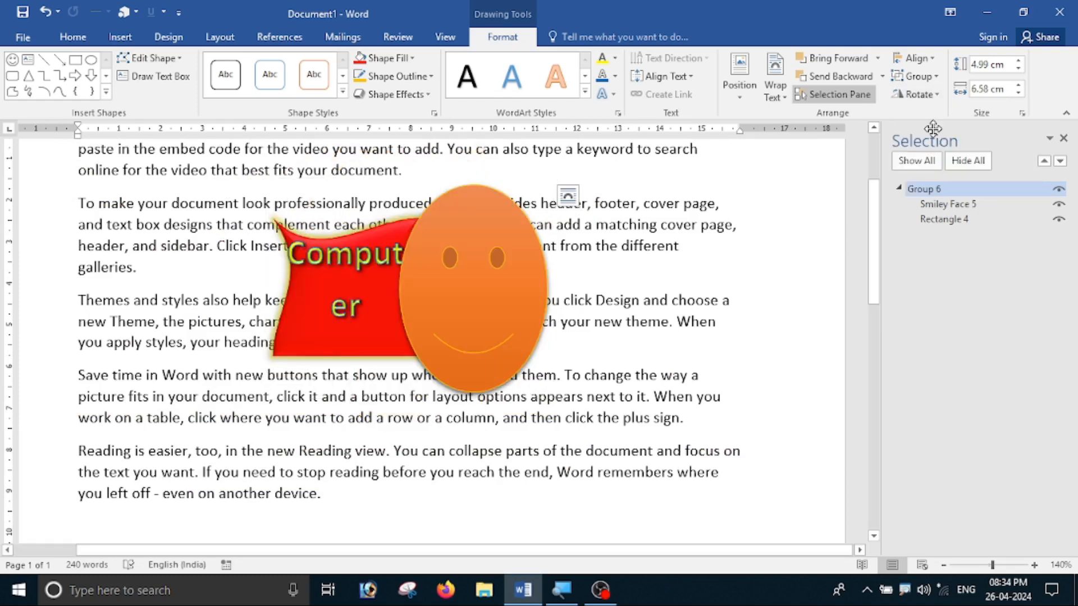
pyautogui.click(936, 96)
pyautogui.click(947, 152)
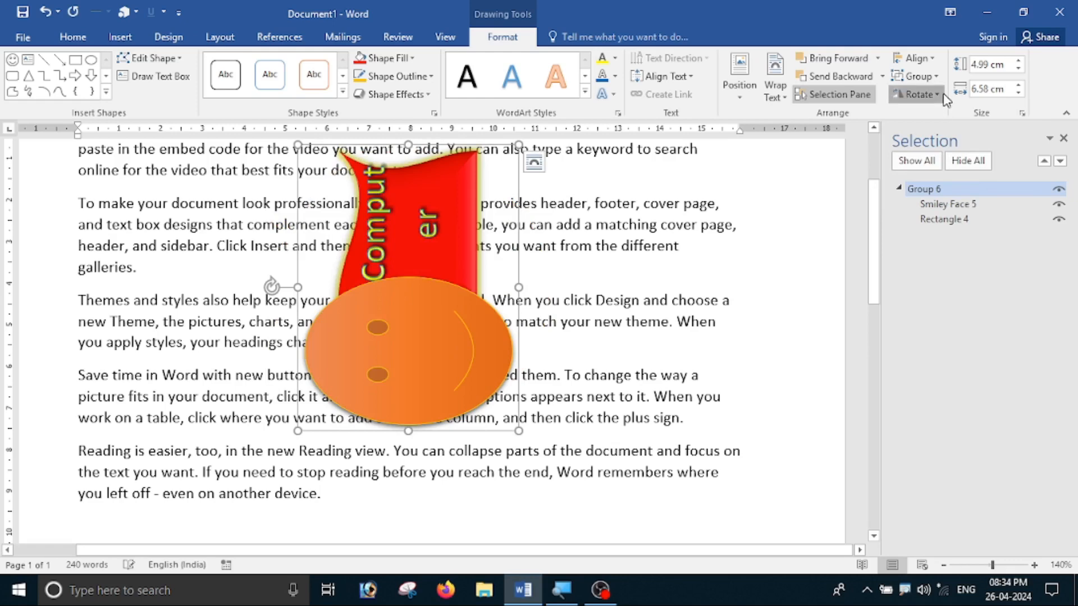
pyautogui.click(917, 94)
pyautogui.click(951, 171)
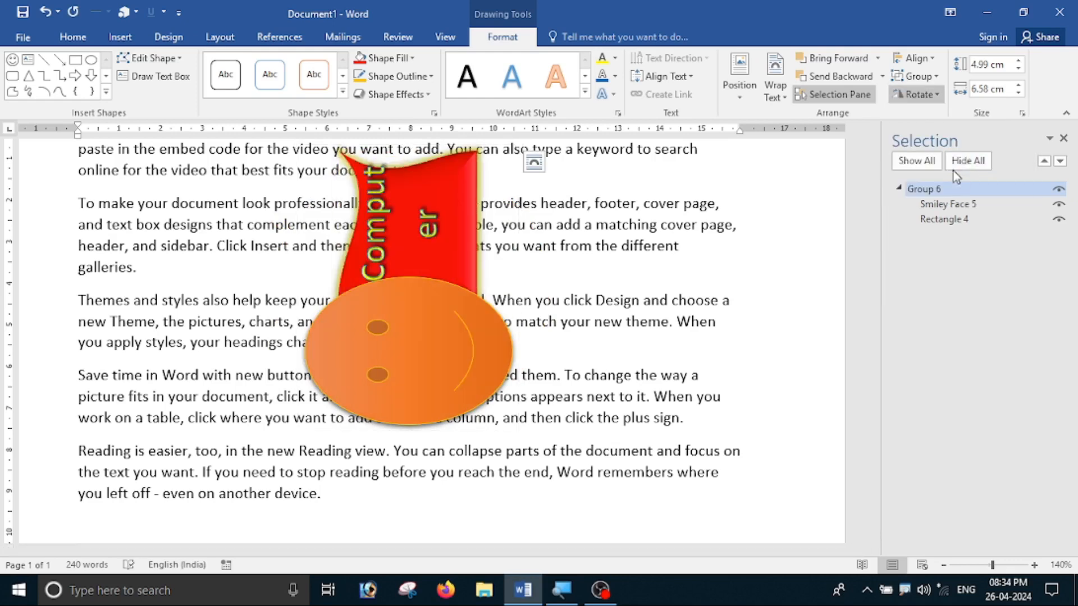
pyautogui.click(920, 94)
pyautogui.click(935, 115)
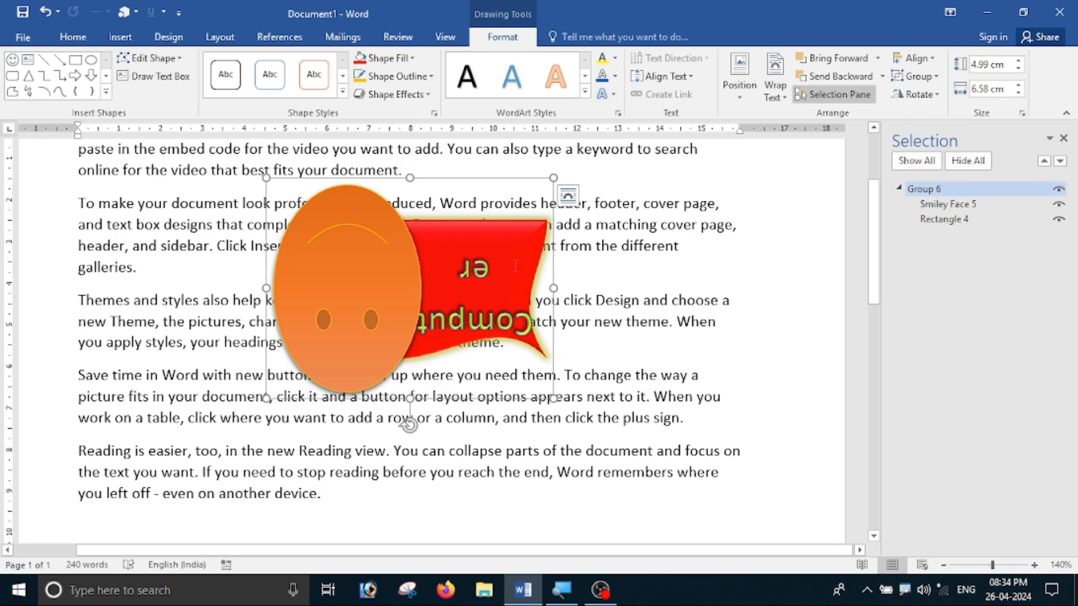
# - Cut the grouped shapes and delete all the text in the document
pyautogui.rightClick(524, 177)
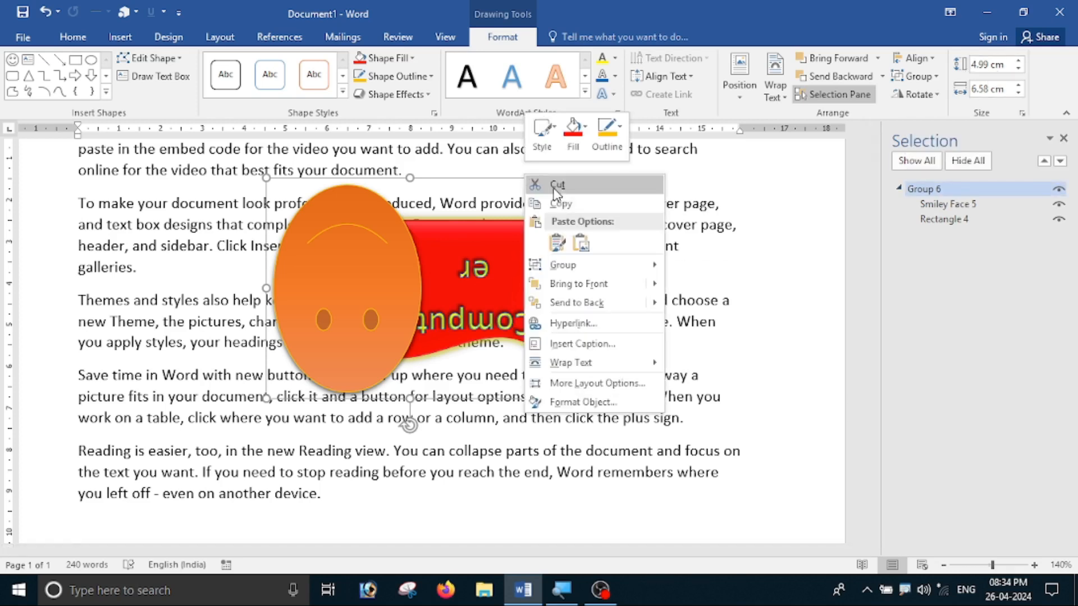
pyautogui.click(558, 182)
pyautogui.hotkey('ctrl', 'a')
pyautogui.press('Delete')
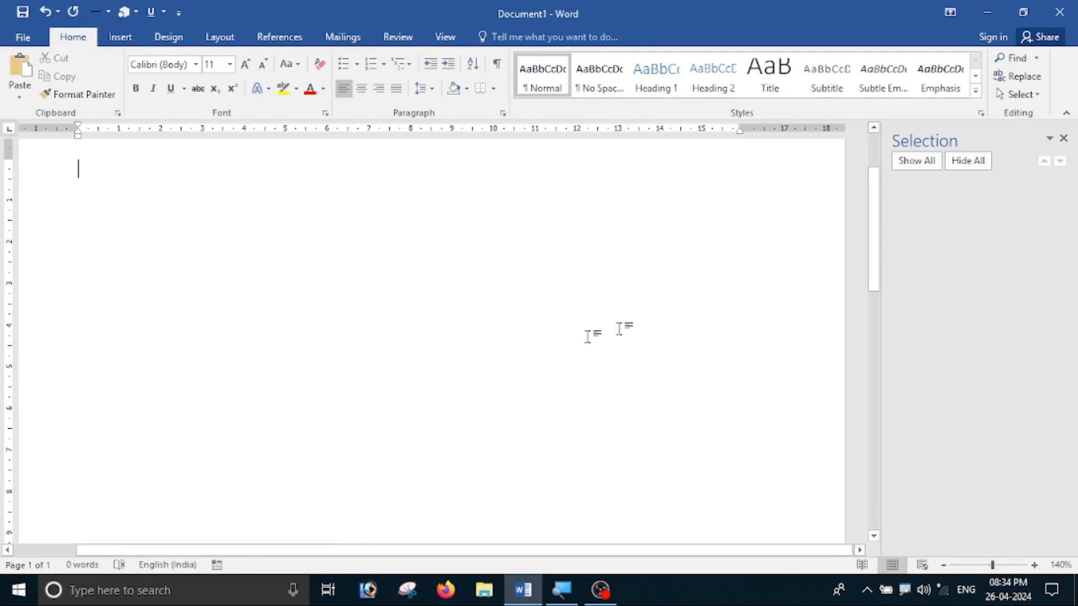
# - Draw a rounded rectangle about 4.5 cm high and 7.7 cm wide and apply the intense orange theme style
pyautogui.click(123, 38)
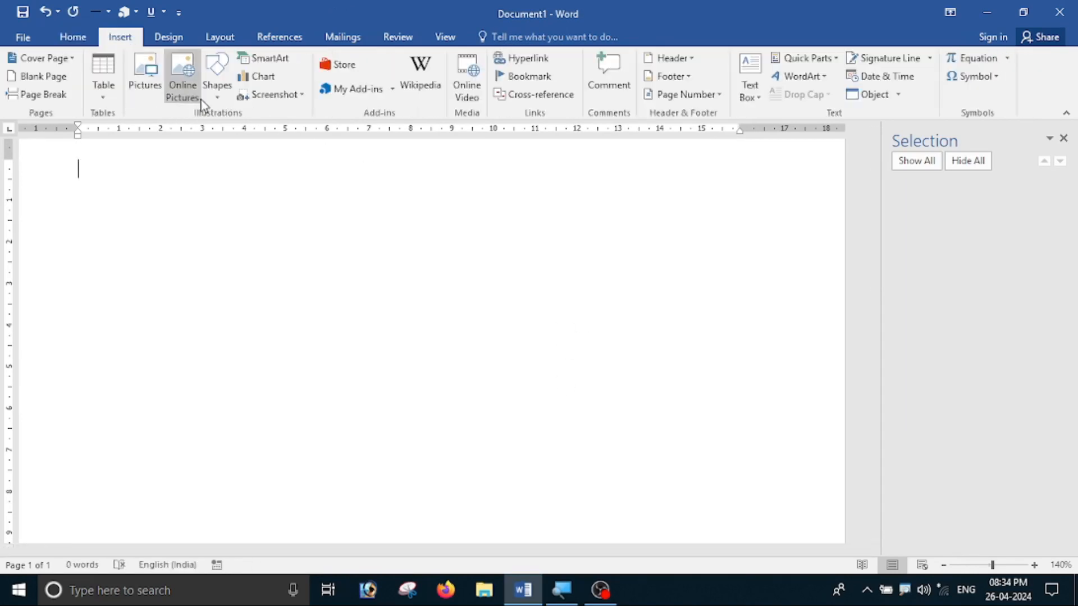
pyautogui.click(217, 76)
pyautogui.click(306, 132)
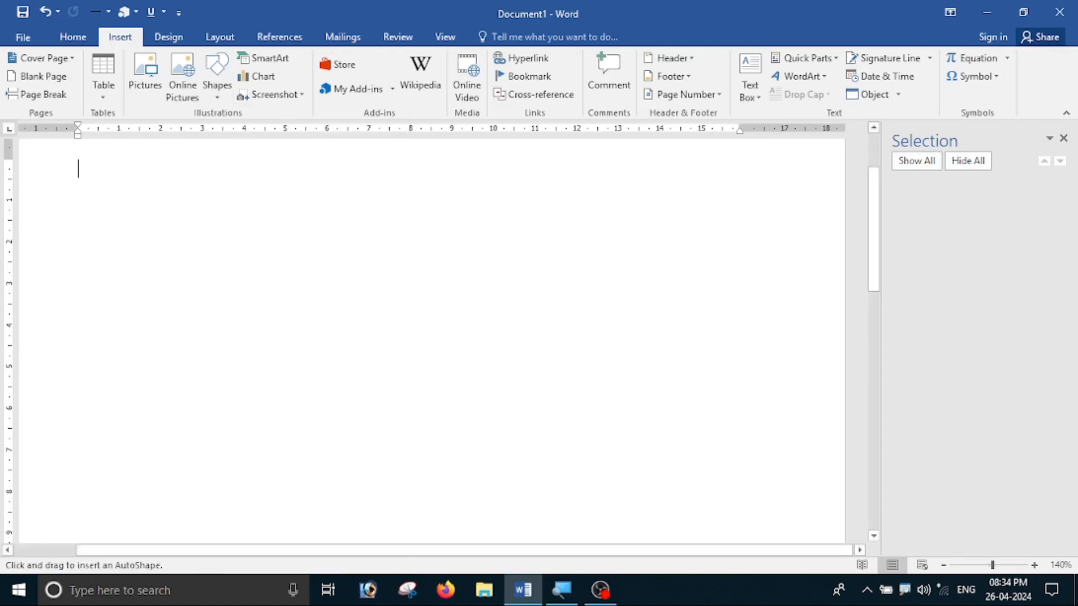
pyautogui.moveTo(238, 222); pyautogui.dragTo(562, 410)
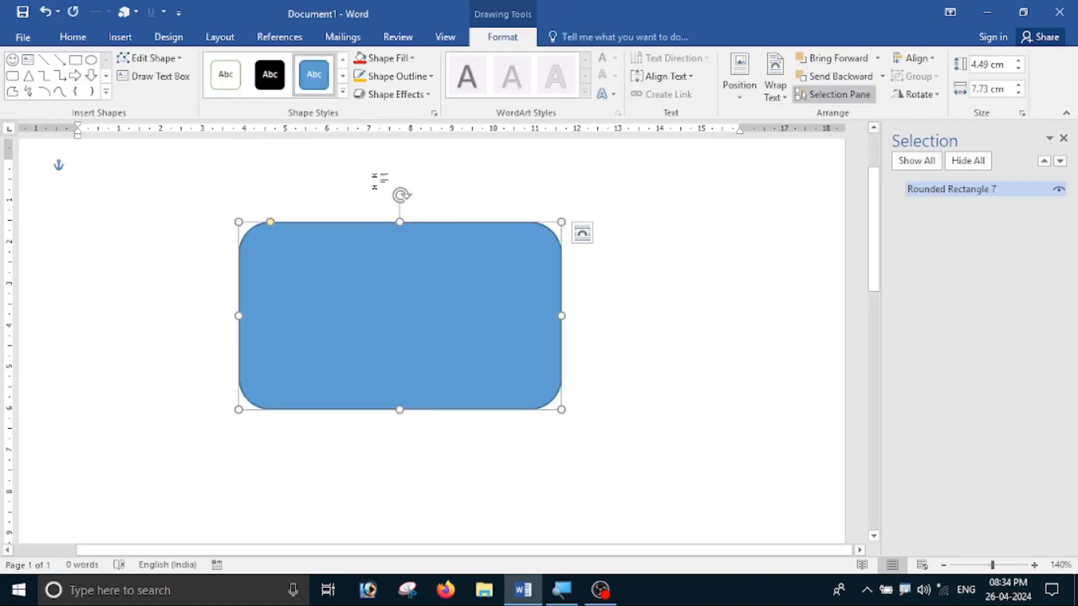
pyautogui.click(343, 93)
pyautogui.click(313, 292)
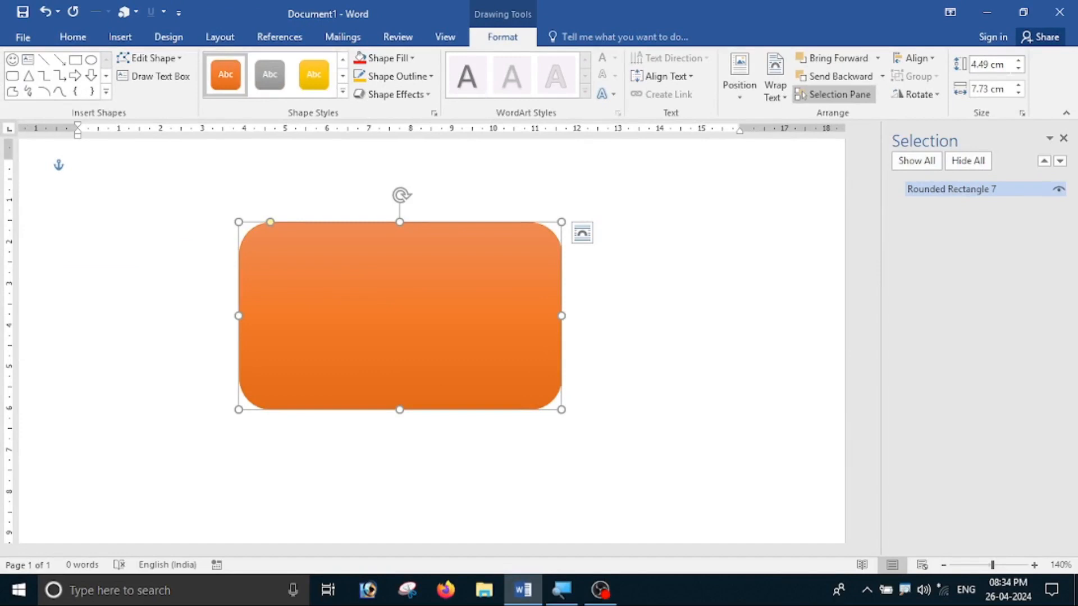
# - Set the rounded rectangle's height to 5 cm and its width to 9 cm
pyautogui.click(1011, 66)
pyautogui.write('5')
pyautogui.press('Return')
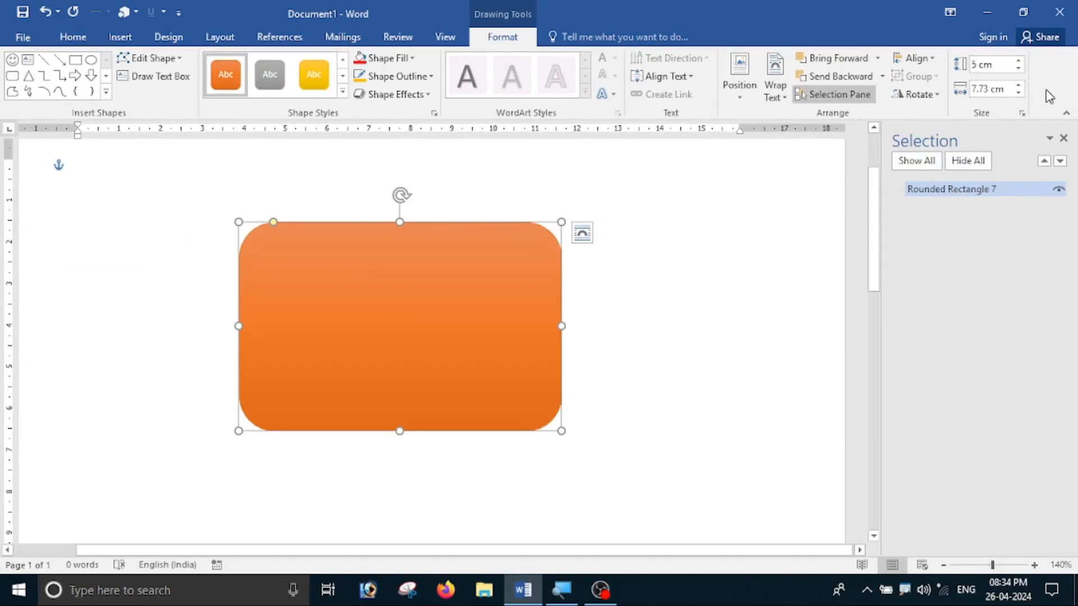
pyautogui.click(1008, 90)
pyautogui.write('9 ')
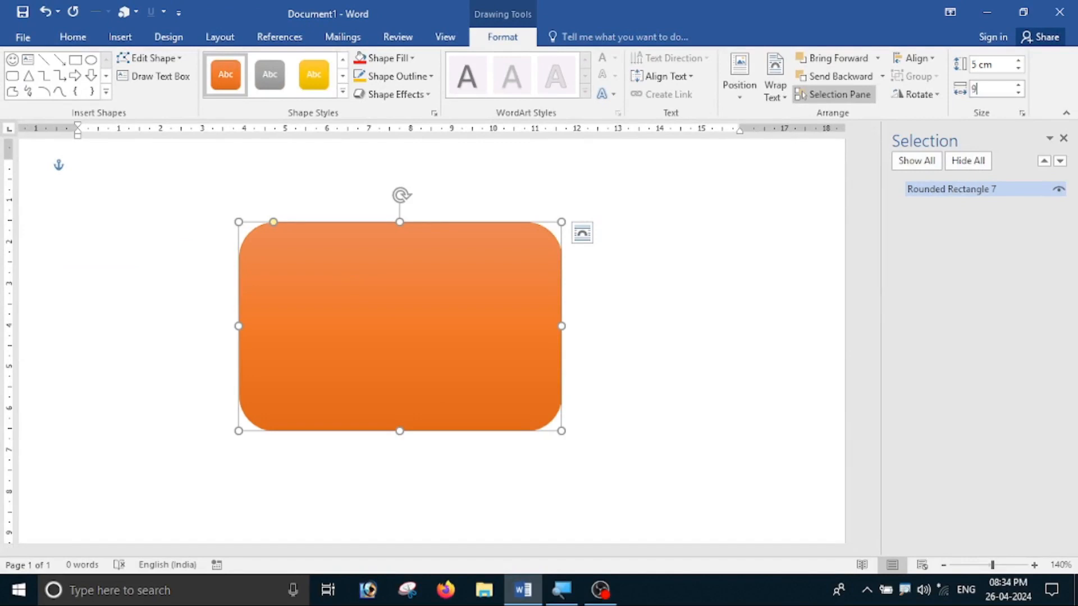
pyautogui.write('cm')
pyautogui.press('Return')
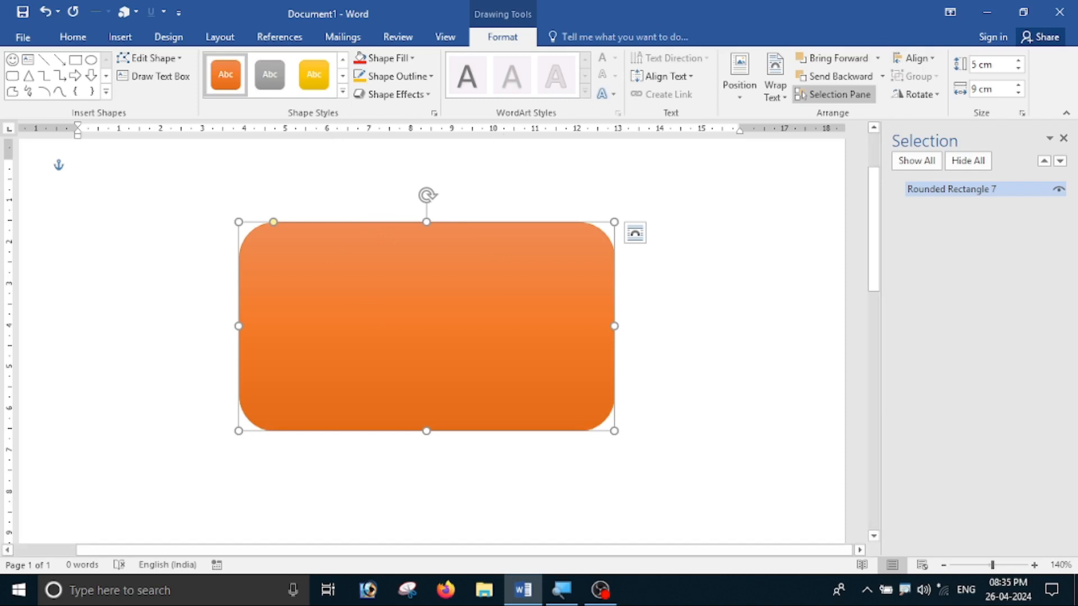
# - Close the Selection pane and cut the rounded rectangle from the page
pyautogui.click(1063, 138)
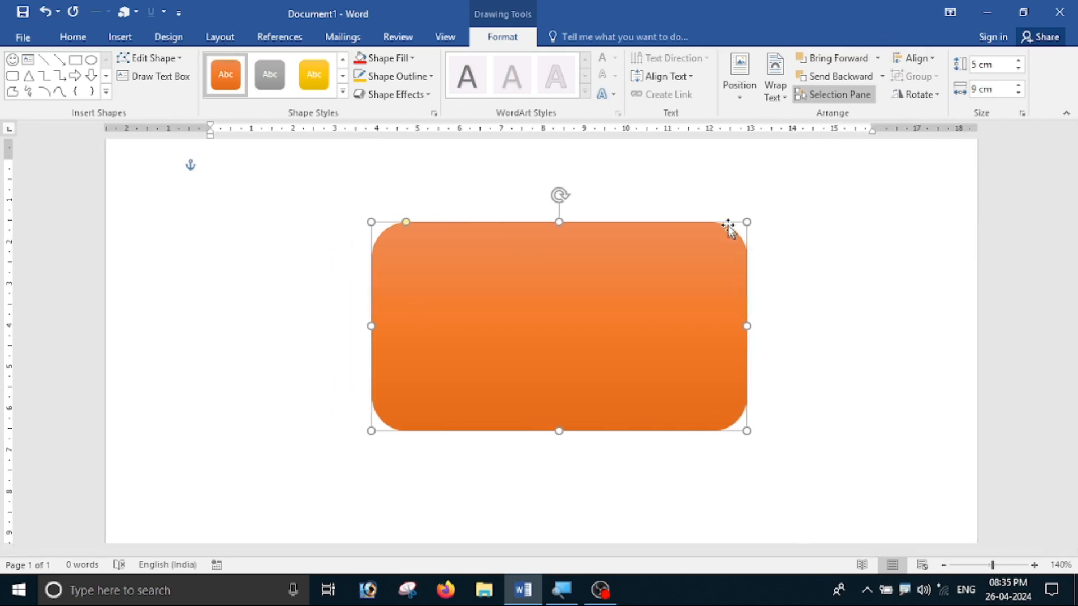
pyautogui.rightClick(717, 260)
pyautogui.click(742, 272)
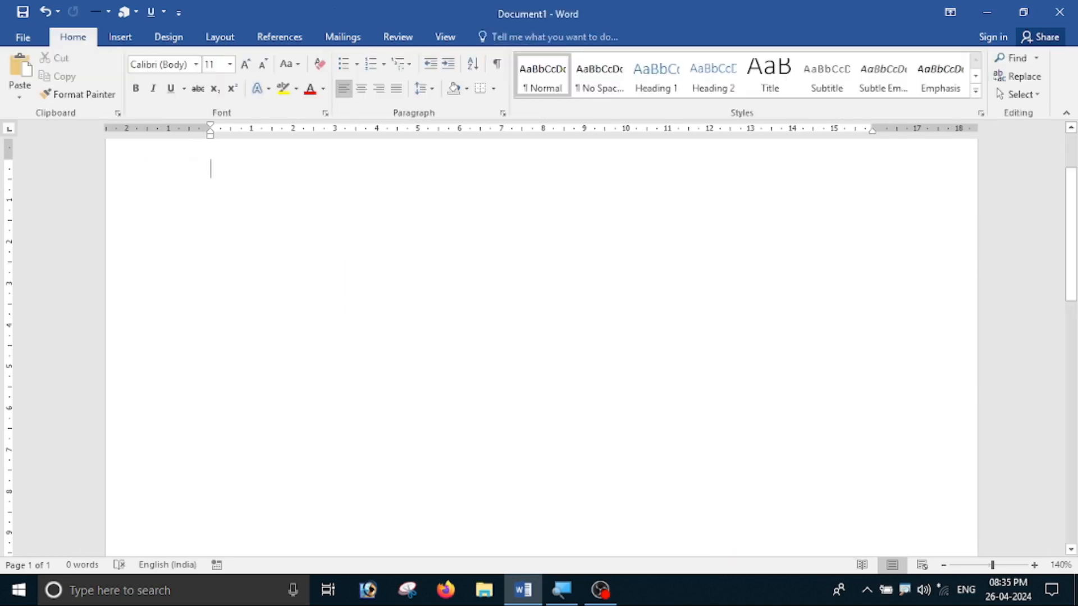
# - Draw a freehand rounded outline about 6.2 cm high and 5.9 cm wide with the Scribble line
pyautogui.click(119, 37)
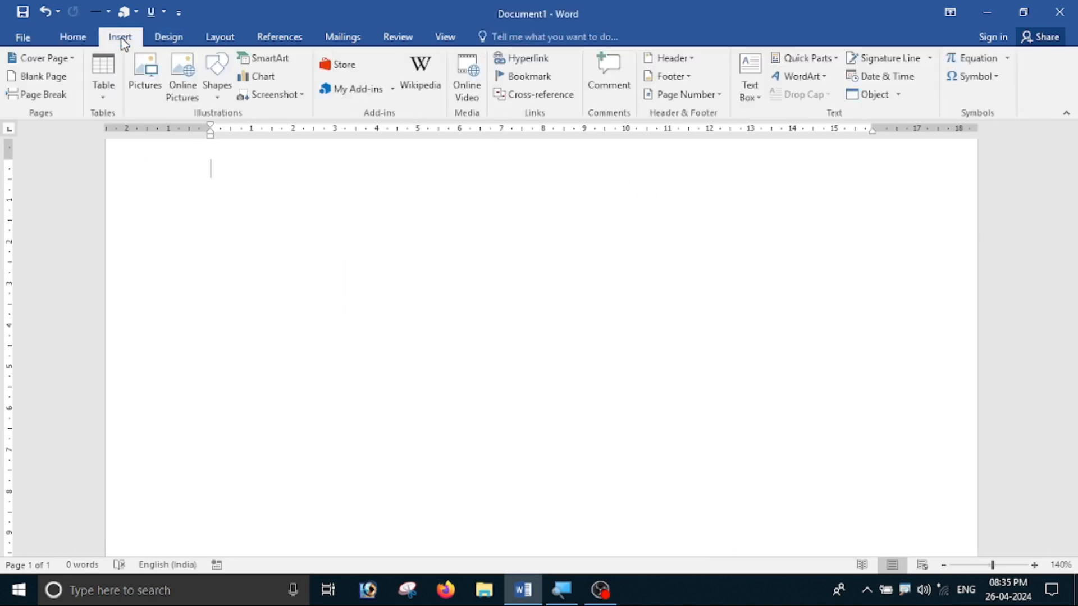
pyautogui.click(219, 101)
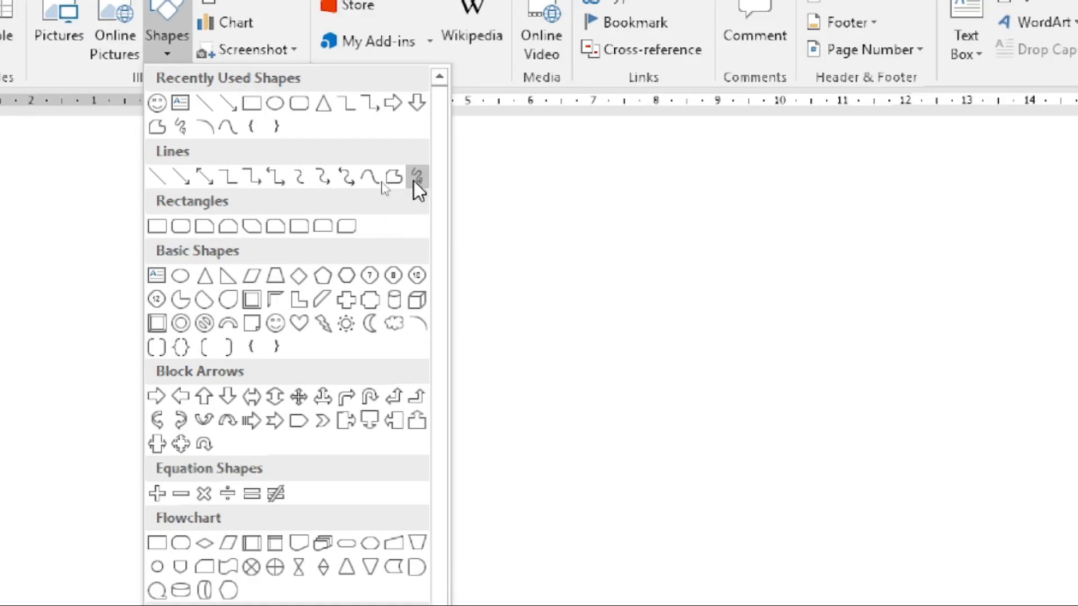
pyautogui.click(378, 180)
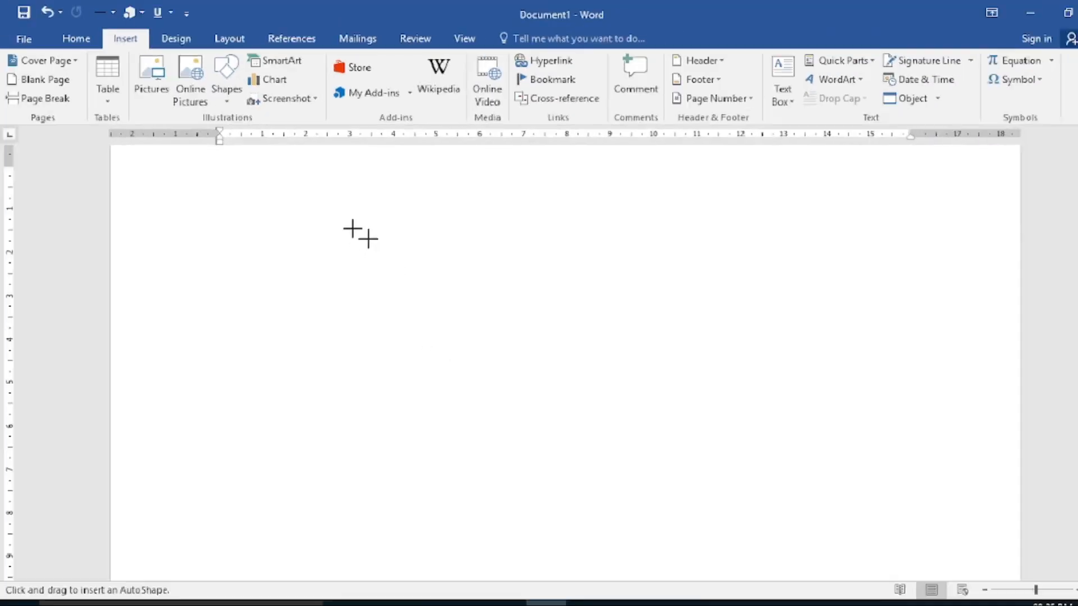
pyautogui.click(351, 292)
pyautogui.moveTo(386, 217)
pyautogui.mouseDown()
pyautogui.moveTo(445, 204)
pyautogui.moveTo(539, 217)
pyautogui.moveTo(573, 280)
pyautogui.moveTo(569, 393)
pyautogui.moveTo(436, 457)
pyautogui.moveTo(339, 361)
pyautogui.moveTo(334, 256)
pyautogui.moveTo(343, 250)
pyautogui.mouseUp()
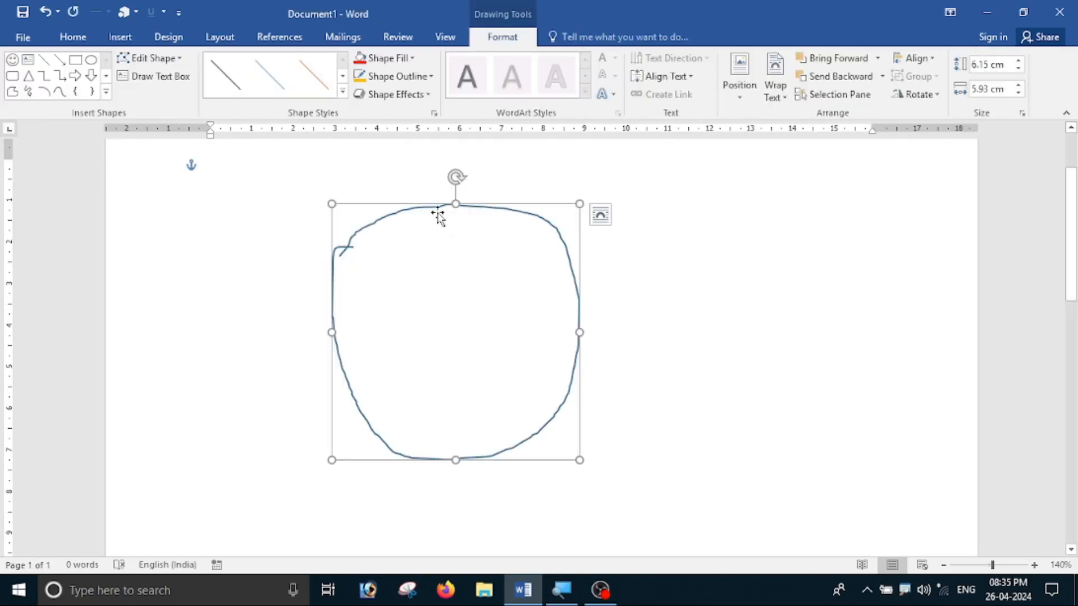
# - Move the freehand outline to the right and slightly down, and cut it from the page
pyautogui.moveTo(438, 213)
pyautogui.mouseDown()
pyautogui.moveTo(529, 260)
pyautogui.moveTo(544, 300)
pyautogui.moveTo(547, 230)
pyautogui.mouseUp()
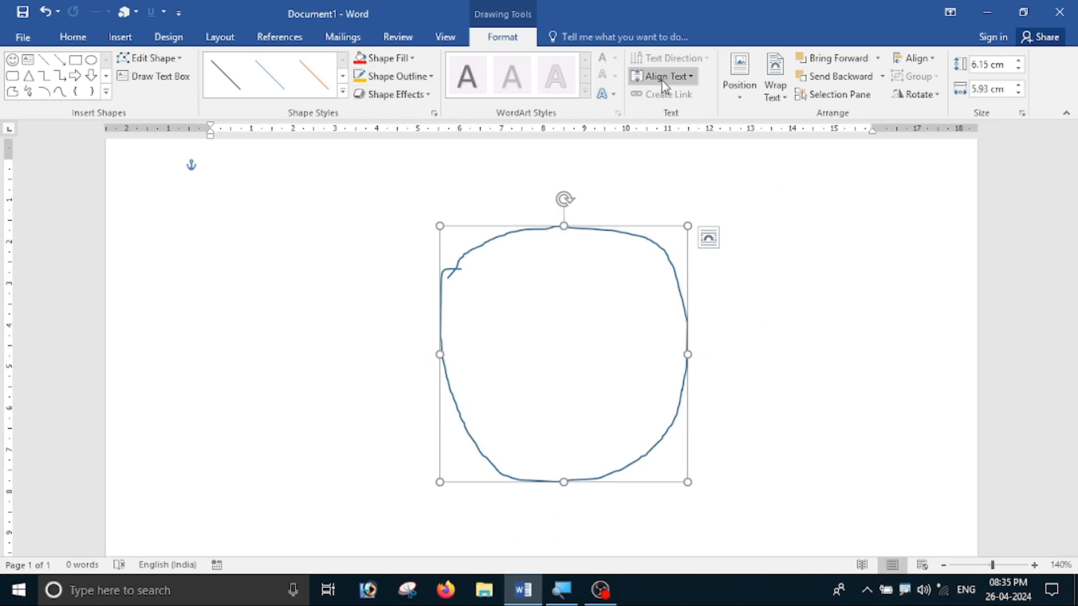
pyautogui.rightClick(617, 229)
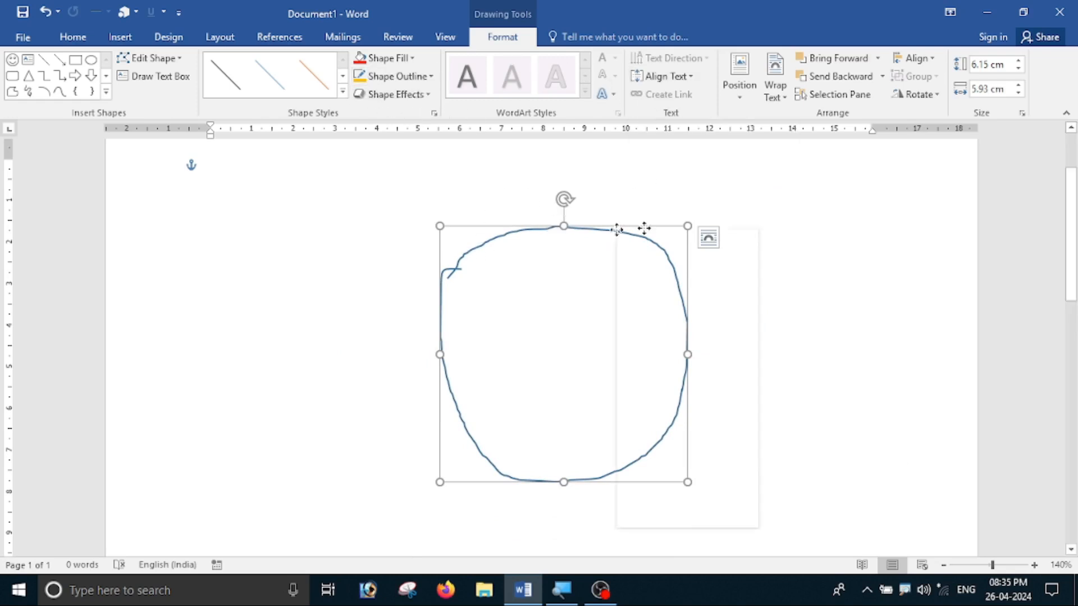
pyautogui.click(650, 241)
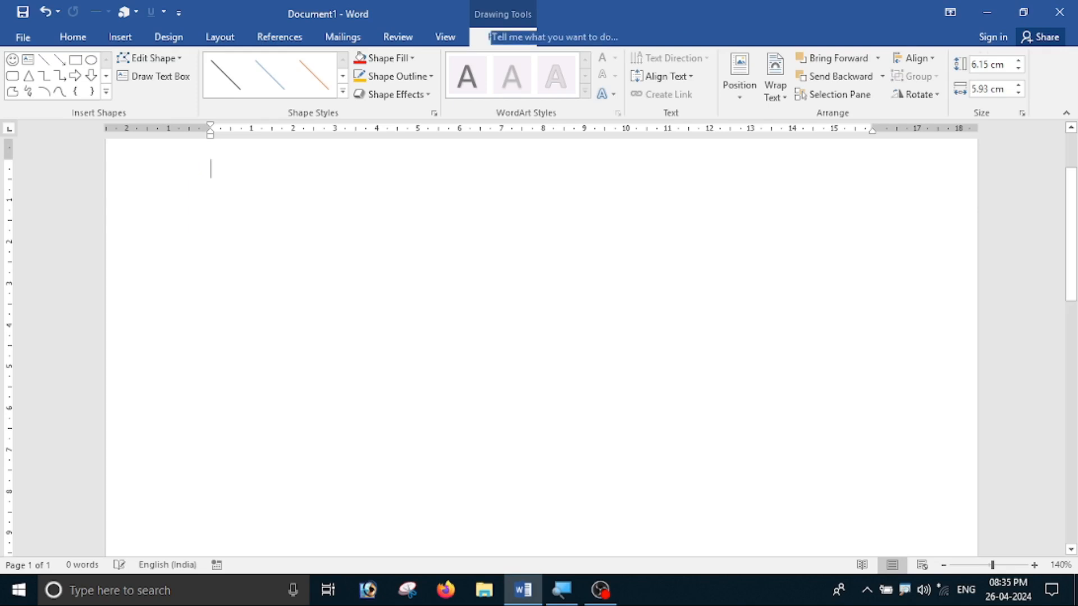
# - Draw a freehand spiral about 6.2 cm high and 7.7 cm wide with the Scribble line
pyautogui.click(120, 37)
pyautogui.click(217, 90)
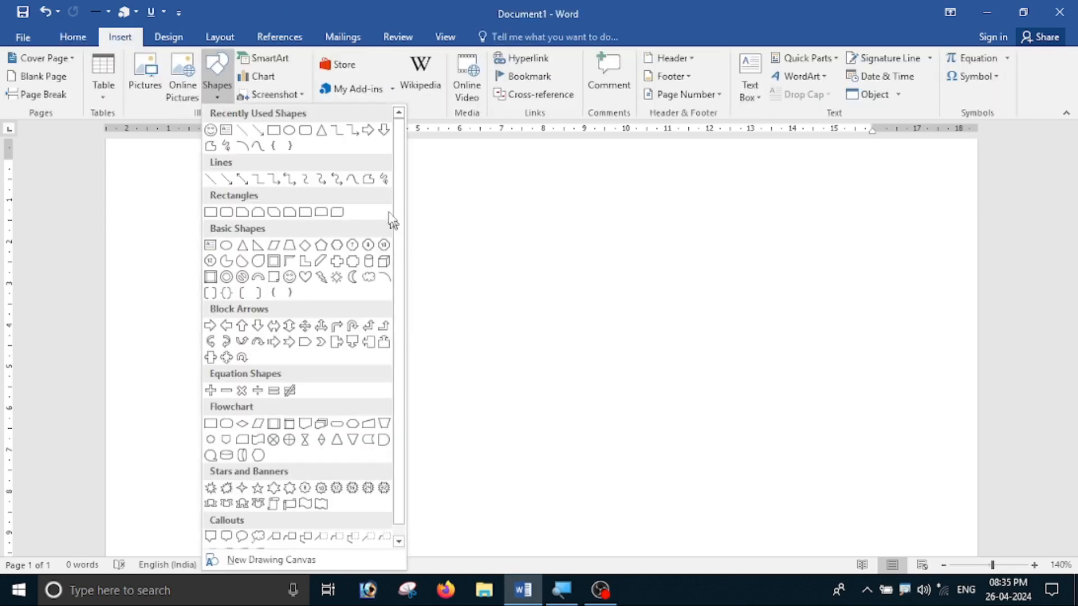
pyautogui.click(383, 179)
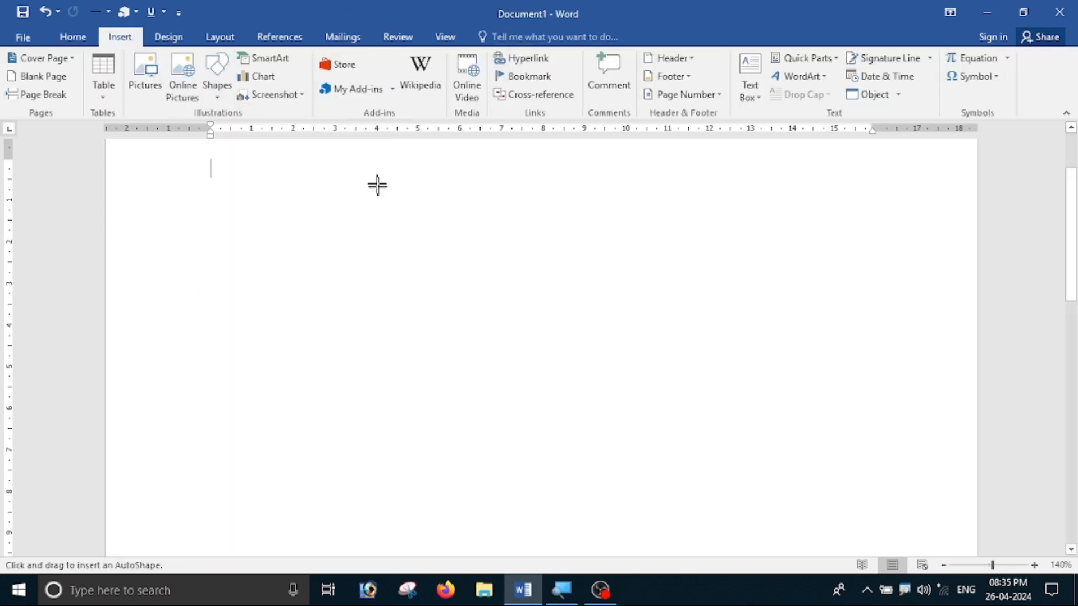
pyautogui.moveTo(320, 248)
pyautogui.mouseDown()
pyautogui.moveTo(318, 301)
pyautogui.moveTo(371, 397)
pyautogui.moveTo(457, 421)
pyautogui.moveTo(612, 384)
pyautogui.moveTo(638, 243)
pyautogui.moveTo(522, 171)
pyautogui.moveTo(359, 217)
pyautogui.mouseUp()
pyautogui.moveTo(327, 271)
pyautogui.mouseDown()
pyautogui.moveTo(373, 373)
pyautogui.moveTo(578, 354)
pyautogui.moveTo(484, 214)
pyautogui.moveTo(412, 329)
pyautogui.moveTo(539, 262)
pyautogui.moveTo(500, 301)
pyautogui.moveTo(472, 293)
pyautogui.moveTo(468, 303)
pyautogui.mouseUp()
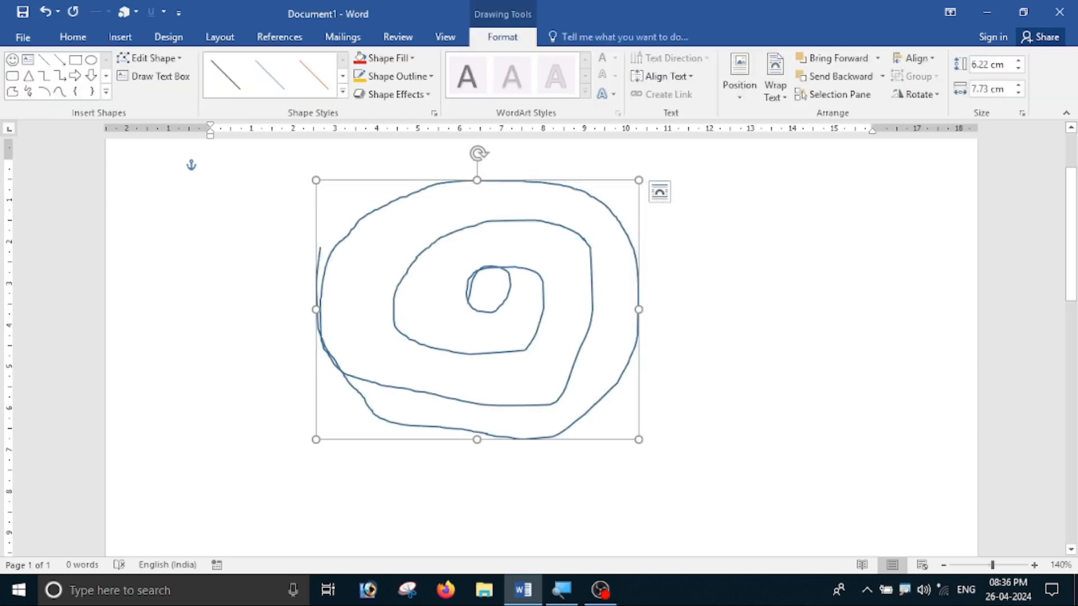
# - Move the freehand spiral to the right and slightly down, and cut it from the page
pyautogui.moveTo(621, 443); pyautogui.dragTo(708, 462)
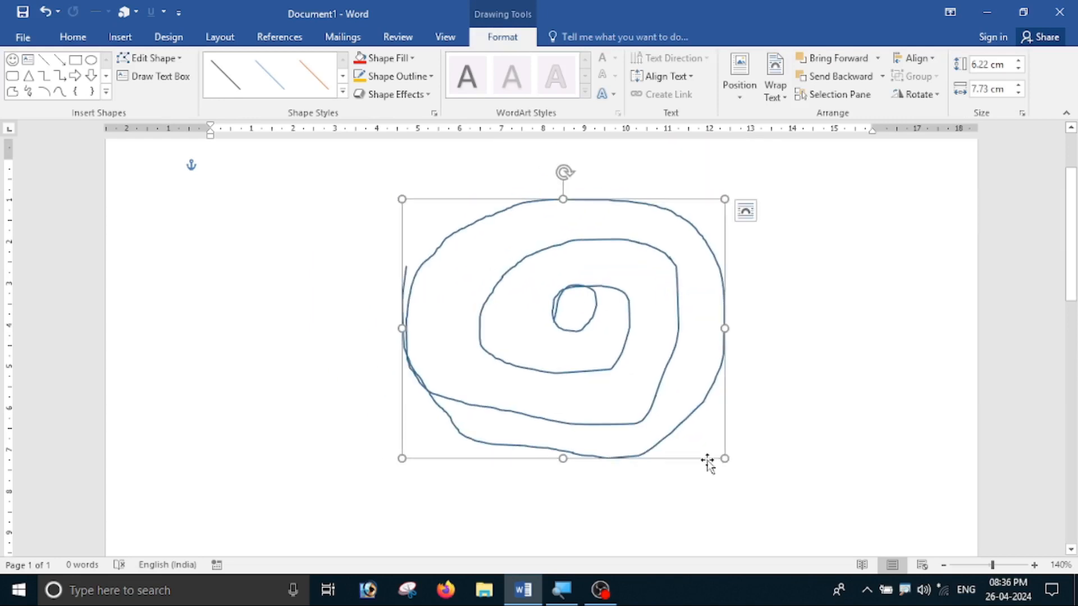
pyautogui.rightClick(707, 462)
pyautogui.click(739, 170)
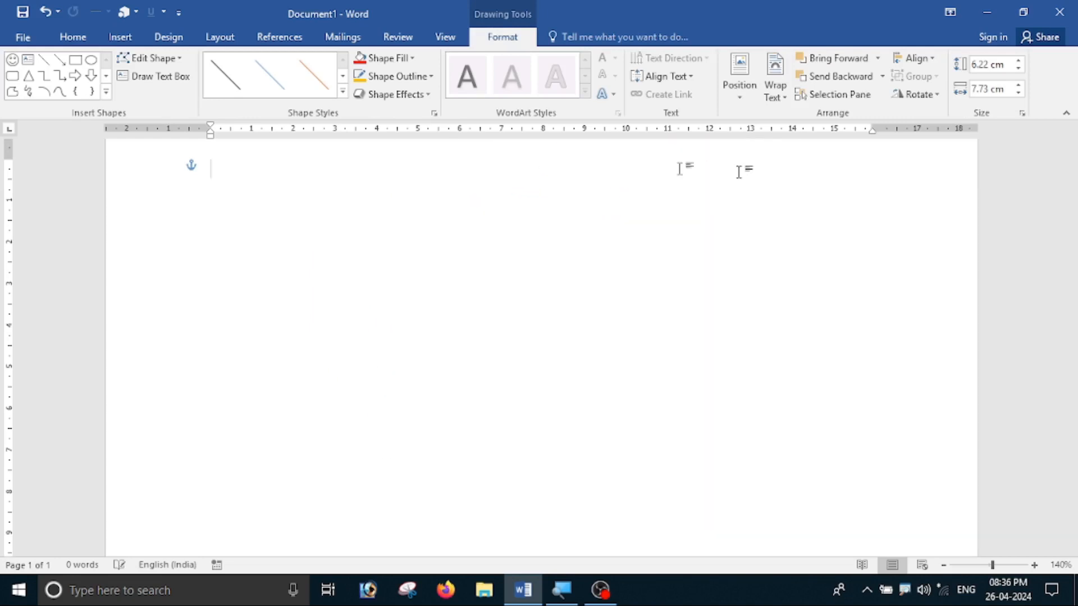